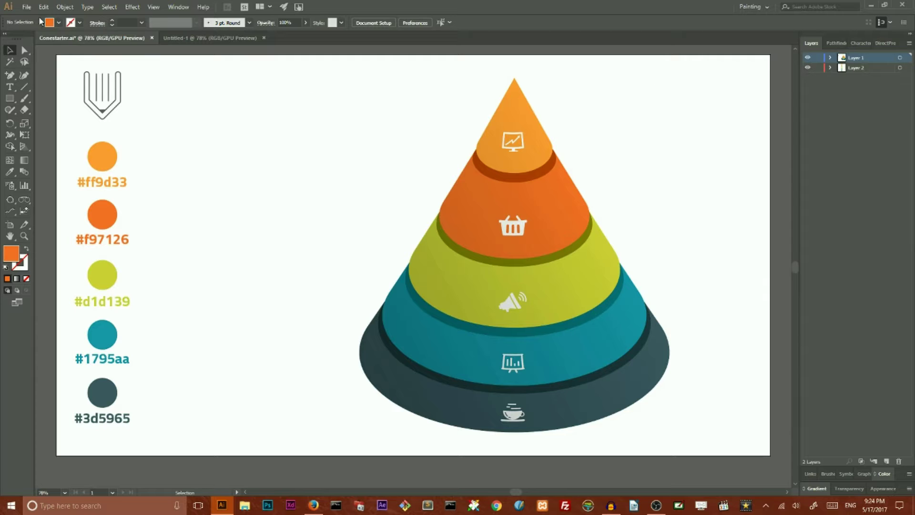
Close the empty Untitled-1 document so the finished Conestarter.ai cone infographic shows
left_click(263, 37)
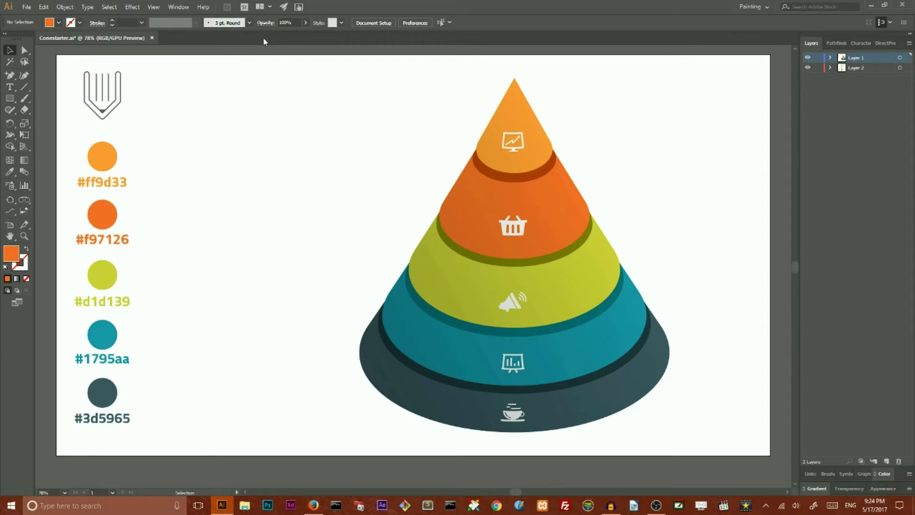
Create a new Web-Large 1920 × 1080 px document and target its Layer 1
left_click(27, 7)
left_click(36, 14)
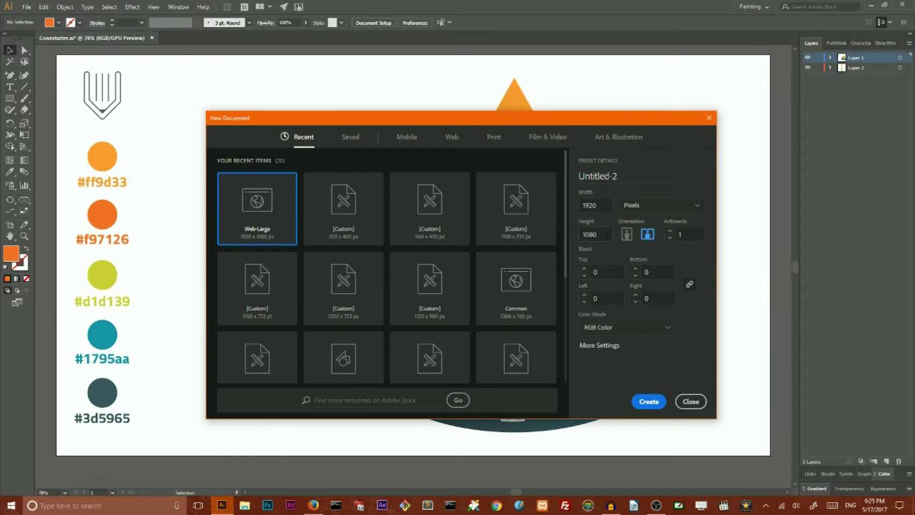
left_click(648, 401)
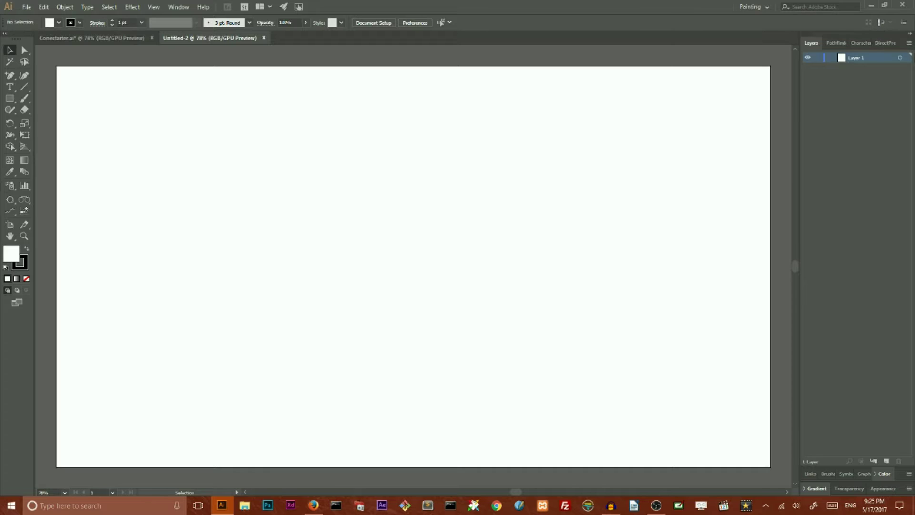
left_click(902, 58)
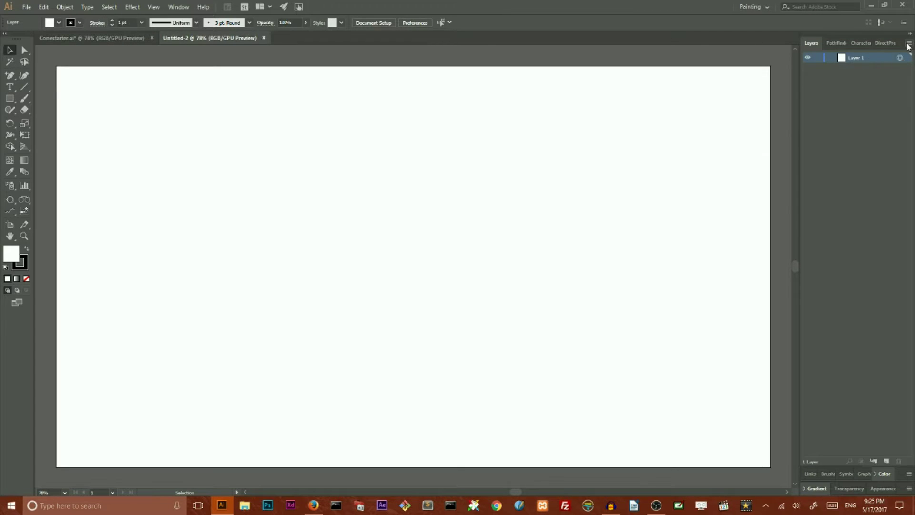
Set the Layers panel row size to a custom 70
left_click(909, 47)
left_click(813, 283)
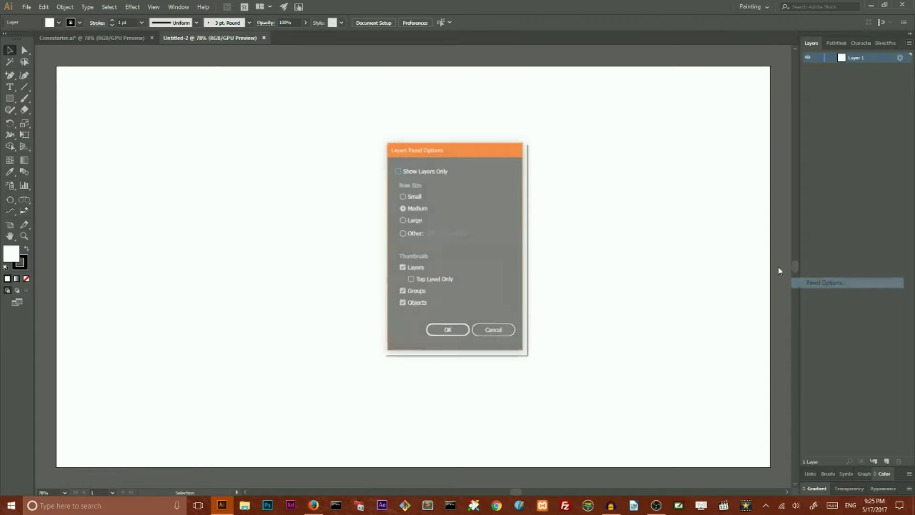
left_click(402, 233)
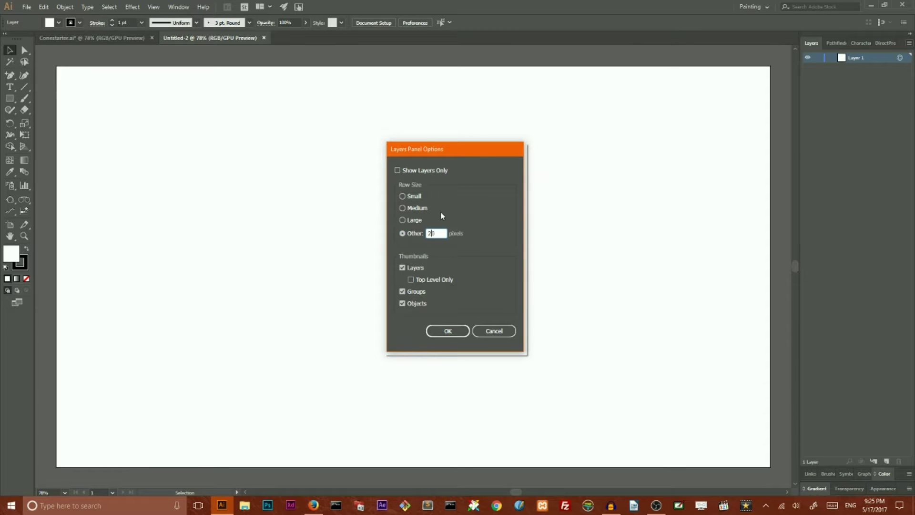
type("70")
left_click(446, 332)
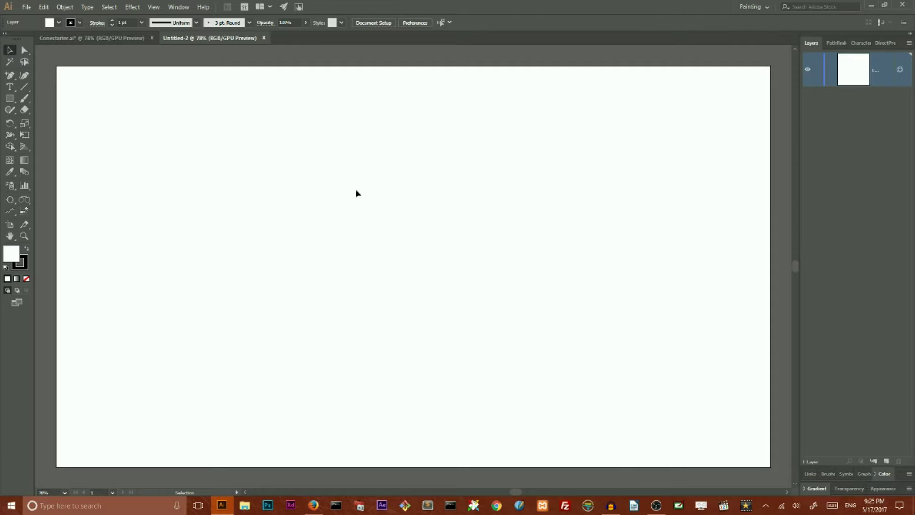
Copy the logo and five hex swatches from Conestarter.ai, add a new layer, and lock the swatch layer
left_click(68, 39)
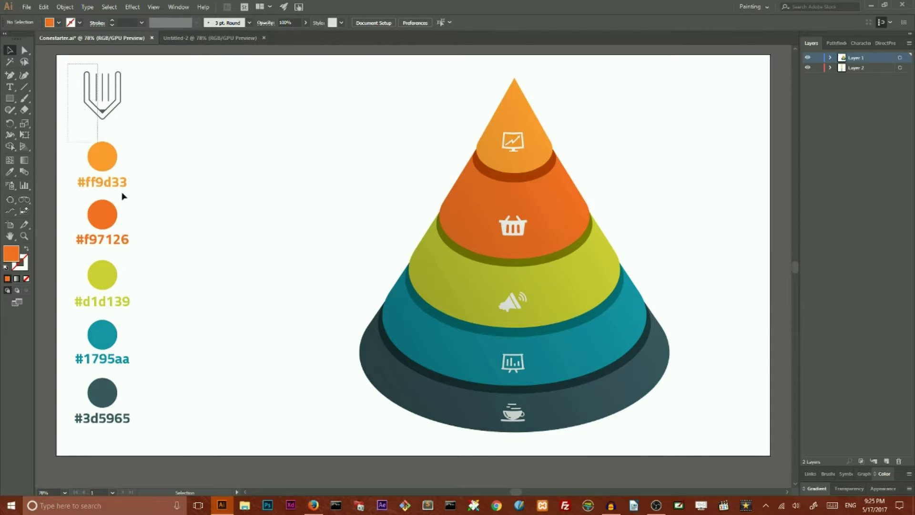
left_click_drag(113, 66, 177, 429)
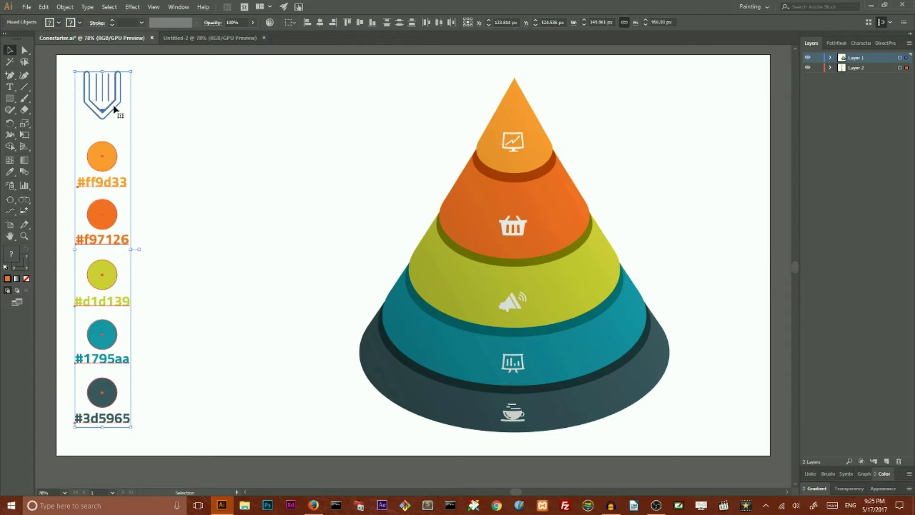
left_click_drag(115, 109, 118, 127)
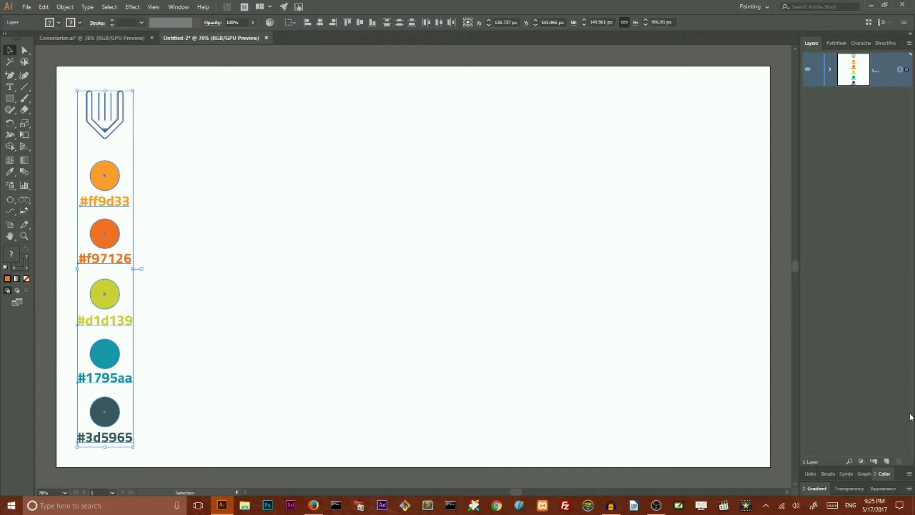
left_click(887, 461)
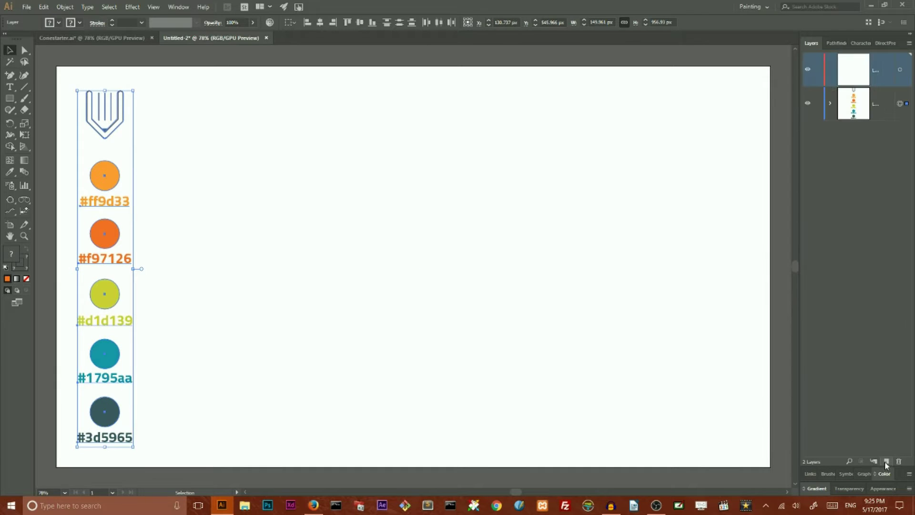
left_click(819, 105)
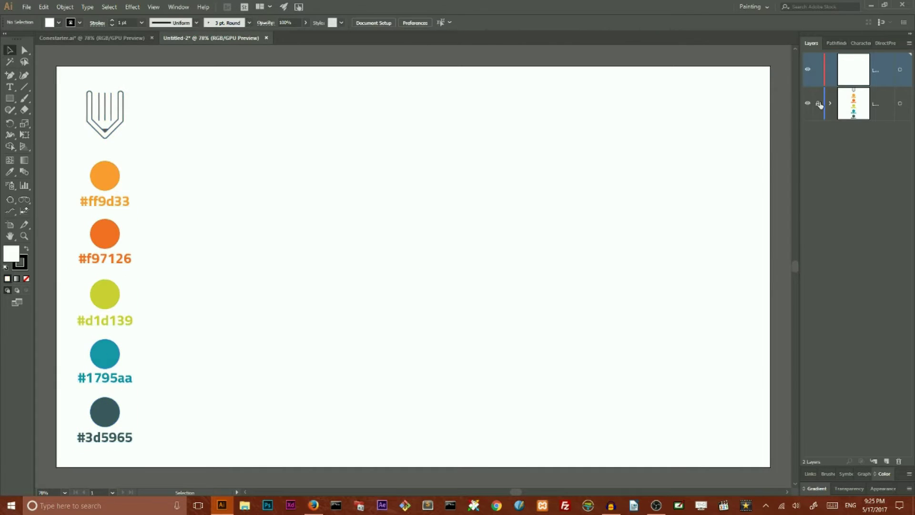
left_click(12, 99)
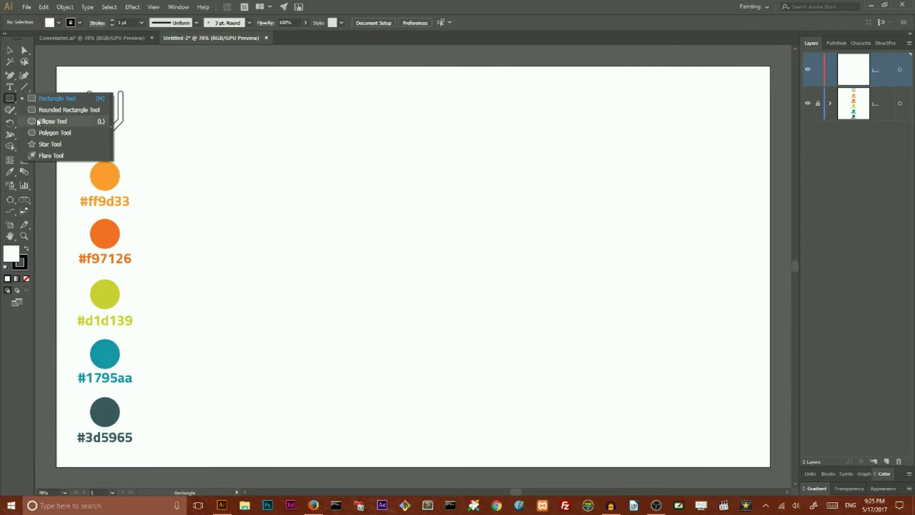
Draw a 3-sided polygon with radius 550 px and move it onto the artboard
left_click(43, 133)
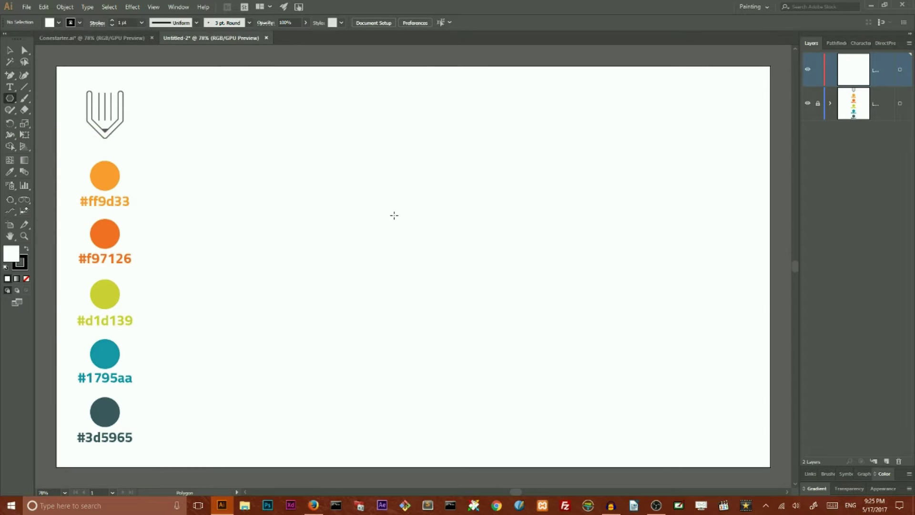
left_click(414, 215)
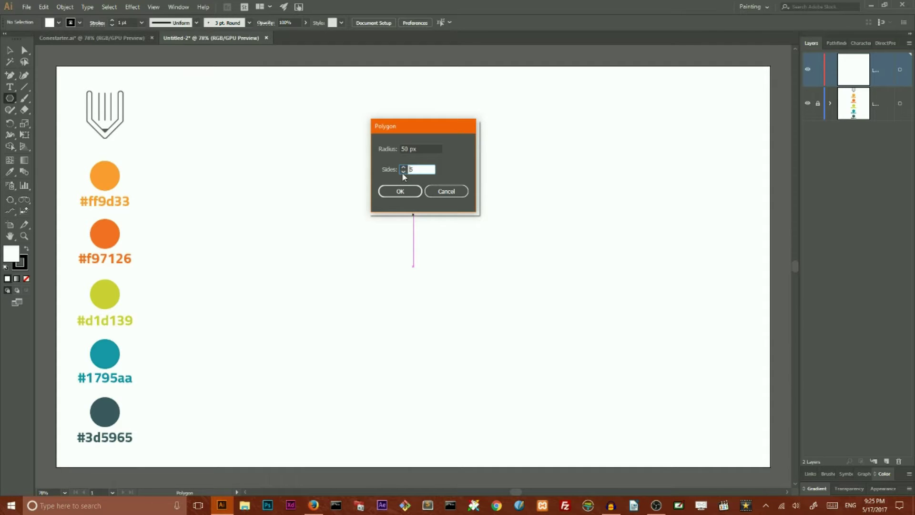
left_click(403, 173)
left_click(402, 149)
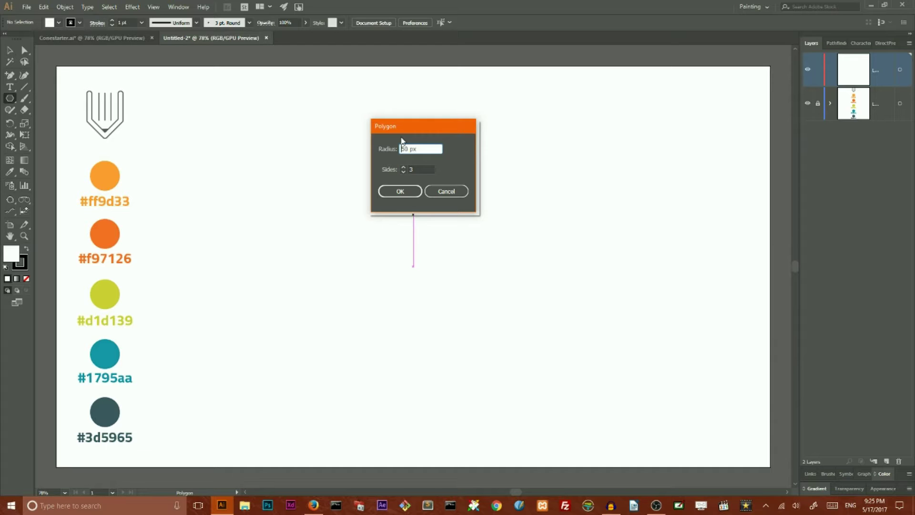
type("5")
left_click(390, 193)
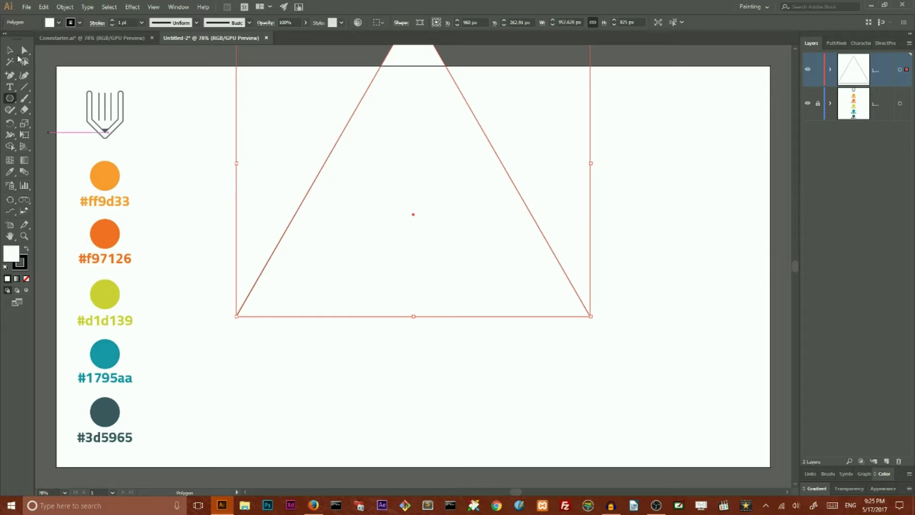
left_click(10, 50)
left_click_drag(436, 153, 431, 251)
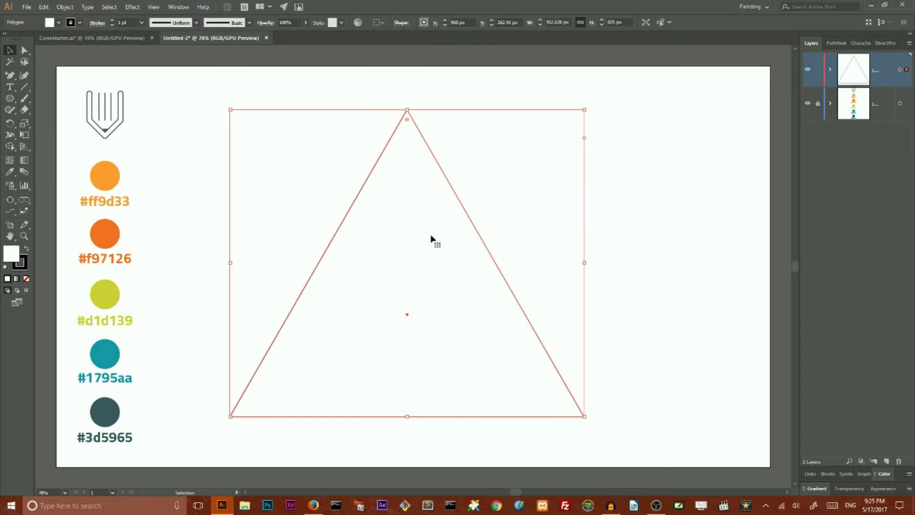
Remove the triangle's stroke and fill it with the #1795aa teal sampled from the swatches
left_click(24, 268)
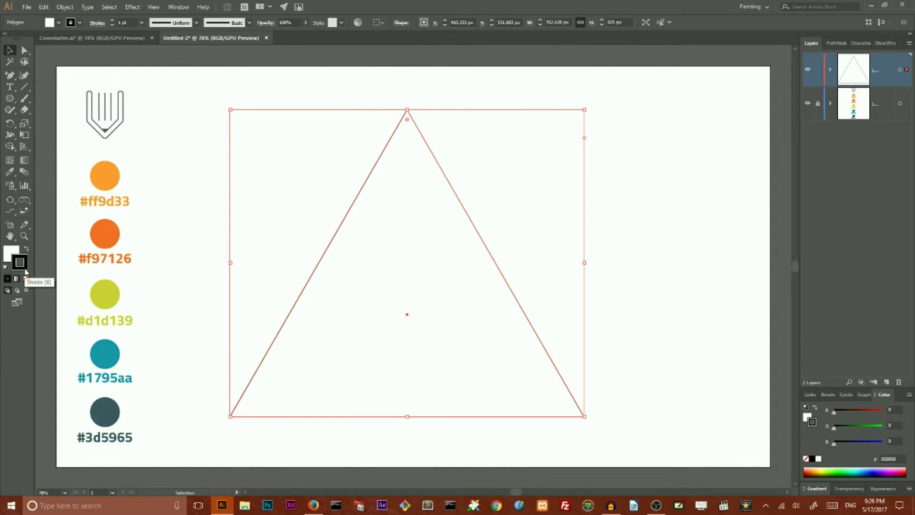
left_click(27, 278)
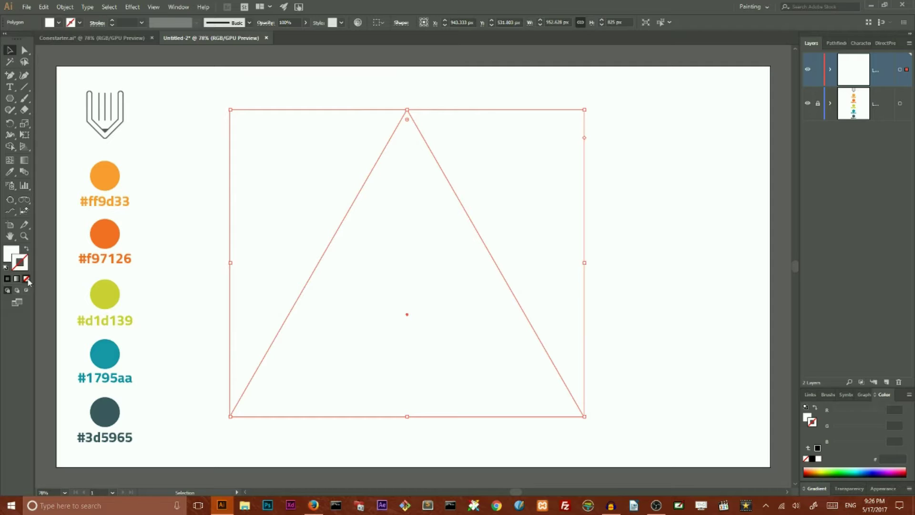
left_click(11, 252)
left_click(9, 173)
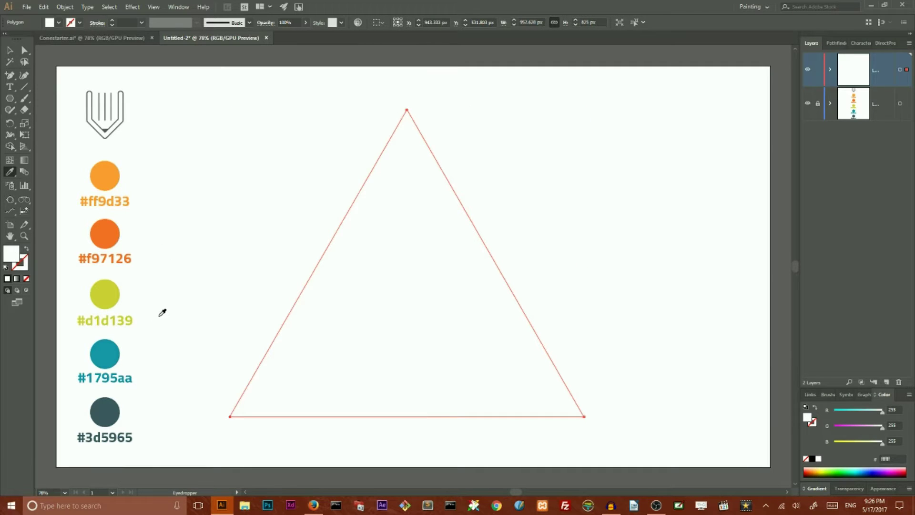
left_click(114, 233)
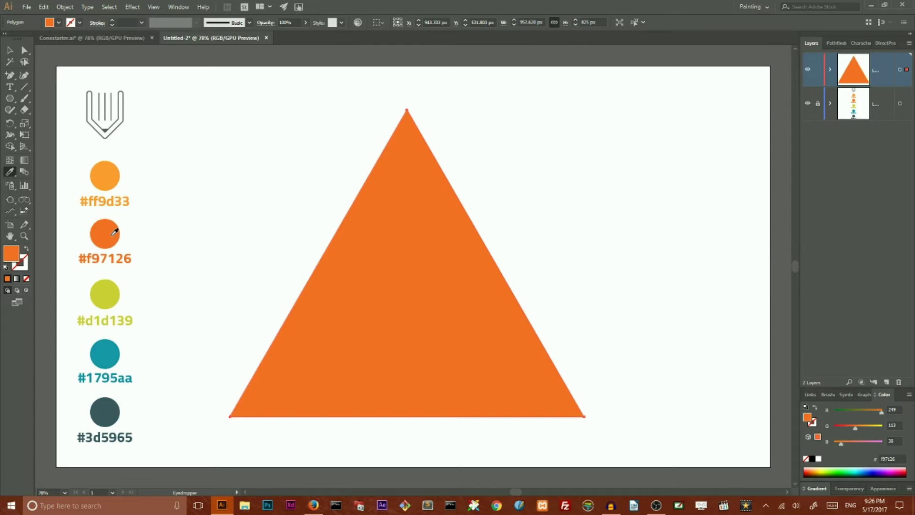
left_click(108, 344)
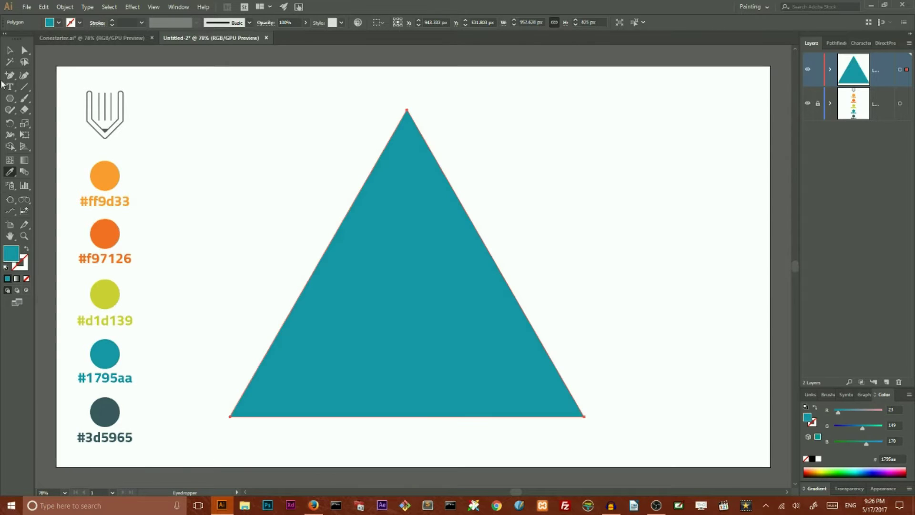
left_click(9, 50)
left_click_drag(389, 203, 405, 209)
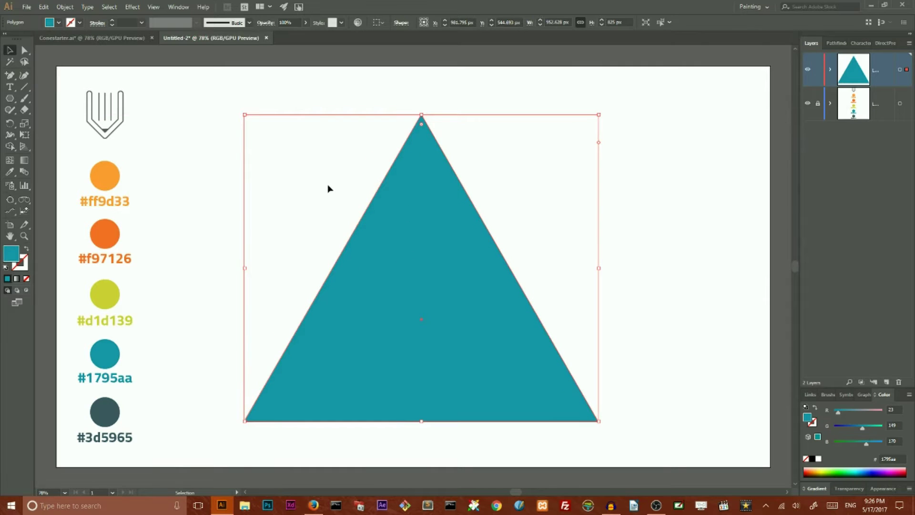
left_click(25, 50)
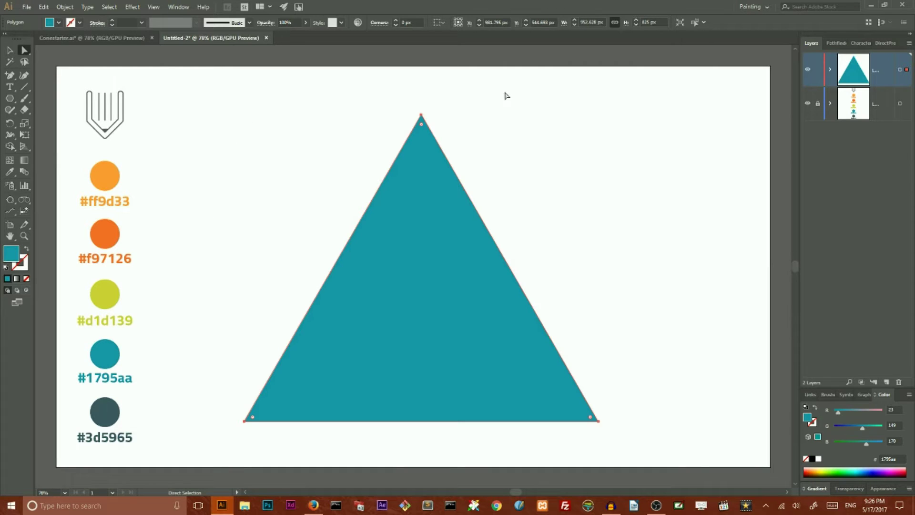
Left-align the apex and bottom-right anchors into a right triangle, then shift it up and right
left_click(447, 105)
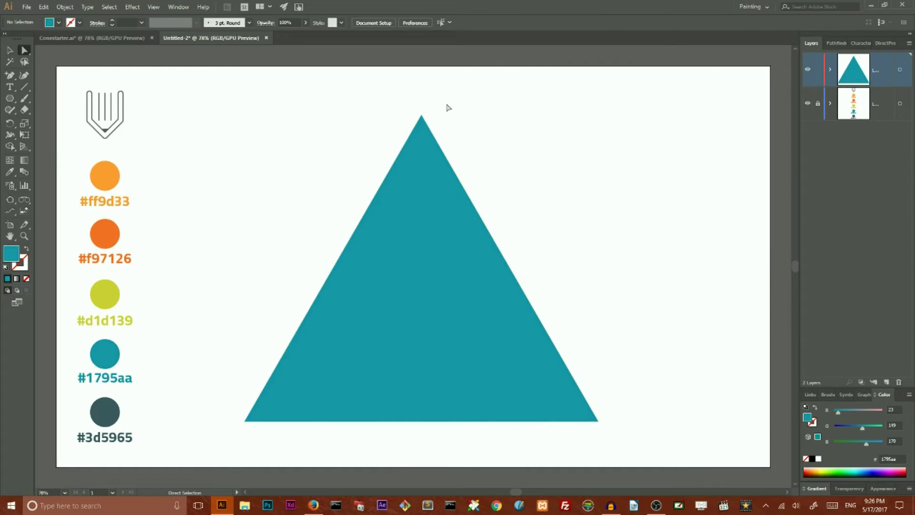
left_click(423, 118)
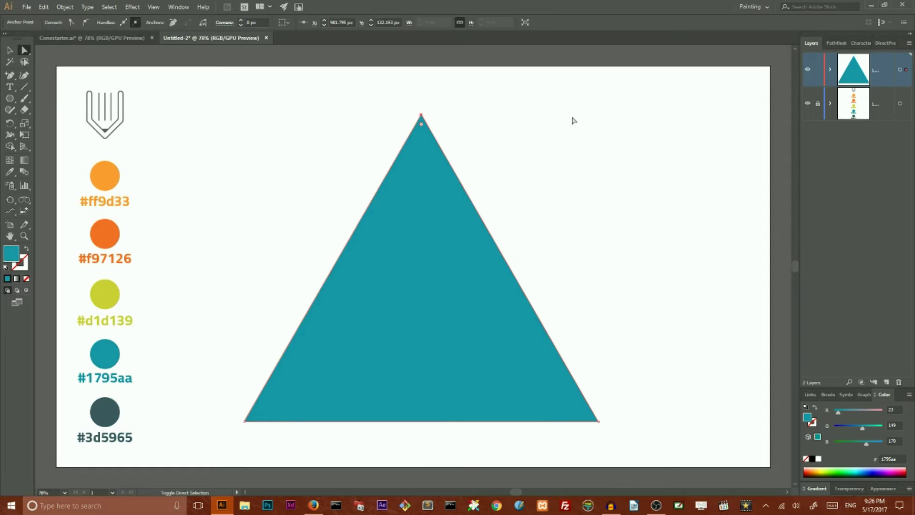
left_click(599, 422, "shift")
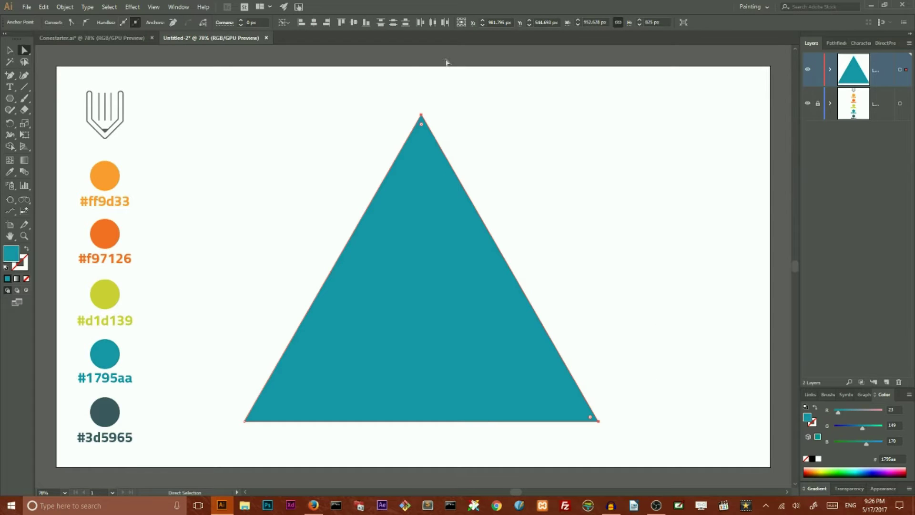
left_click(302, 22)
left_click(10, 49)
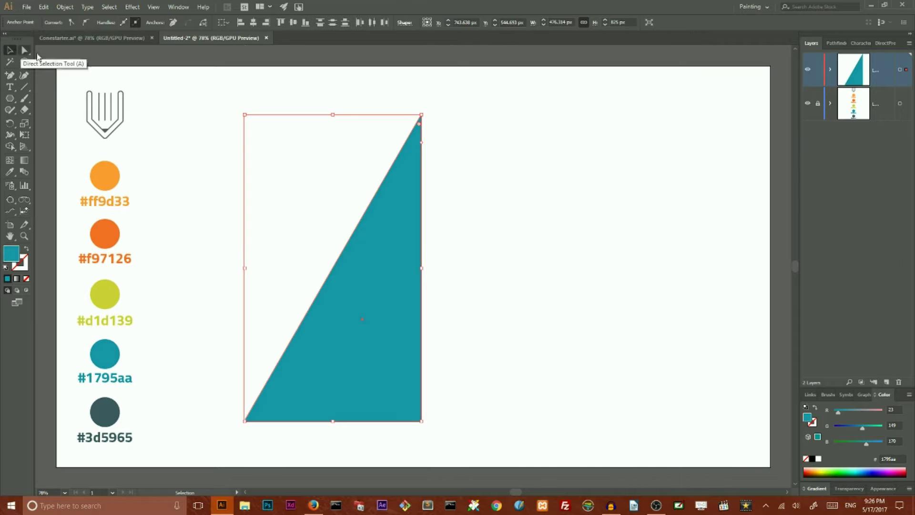
left_click(298, 146)
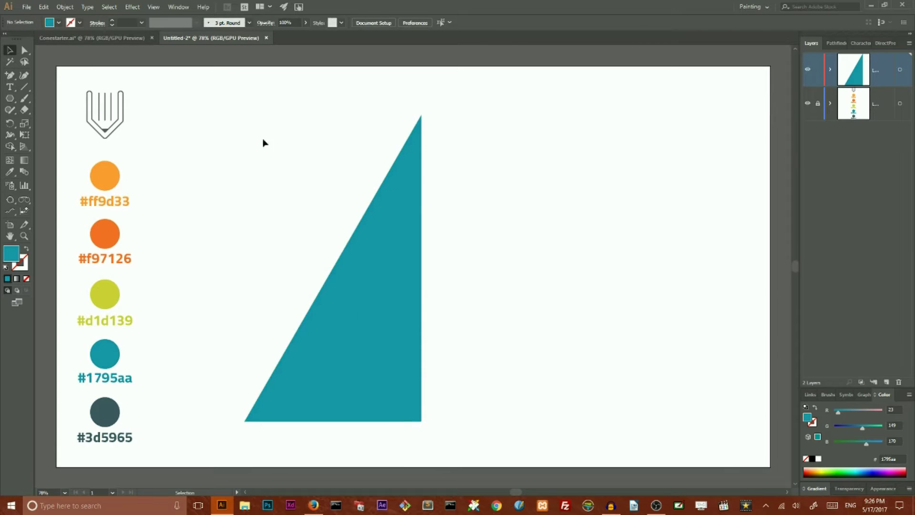
left_click_drag(401, 231, 432, 218)
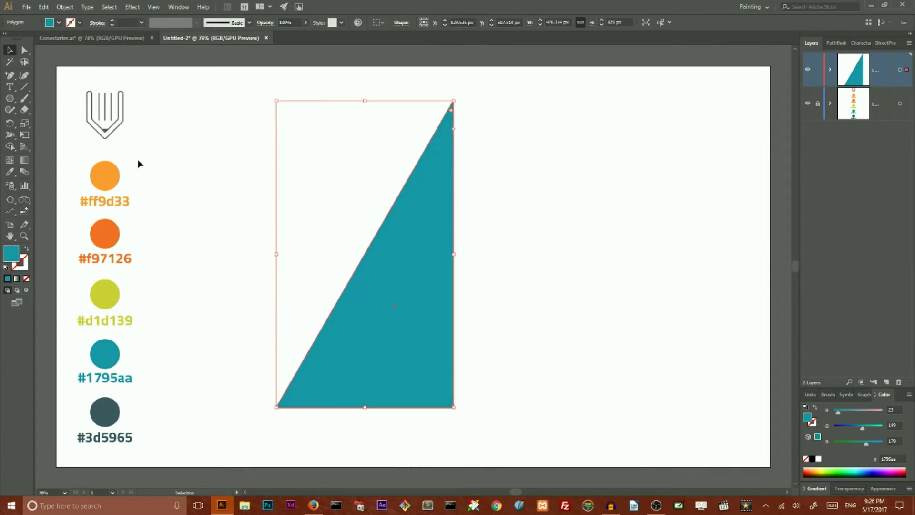
left_click(25, 87)
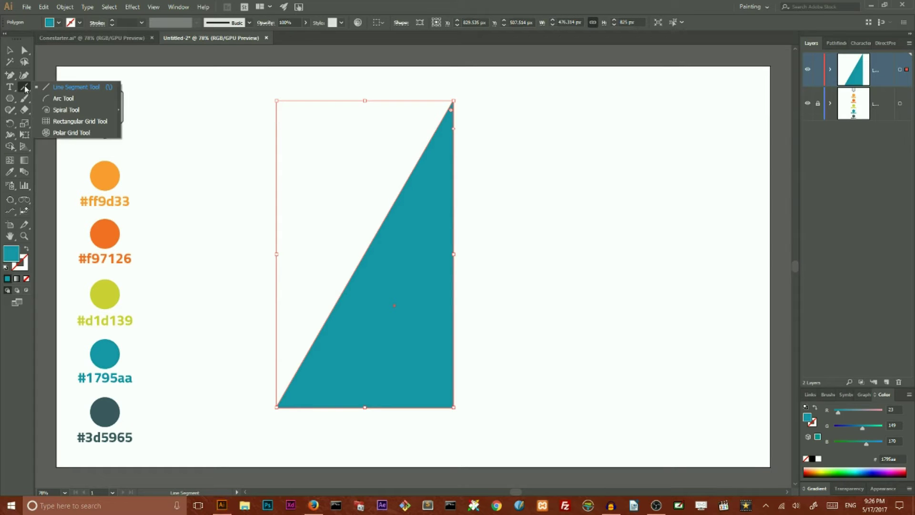
Configure the Rectangular Grid tool: 0 vertical dividers, 4 horizontal dividers, 25% horizontal skew
left_click(66, 121)
double_click(23, 88)
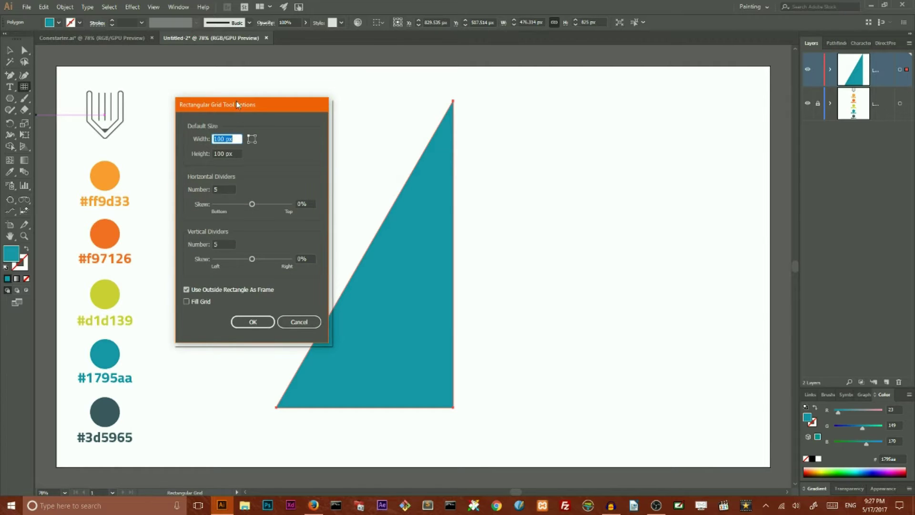
left_click_drag(237, 104, 234, 70)
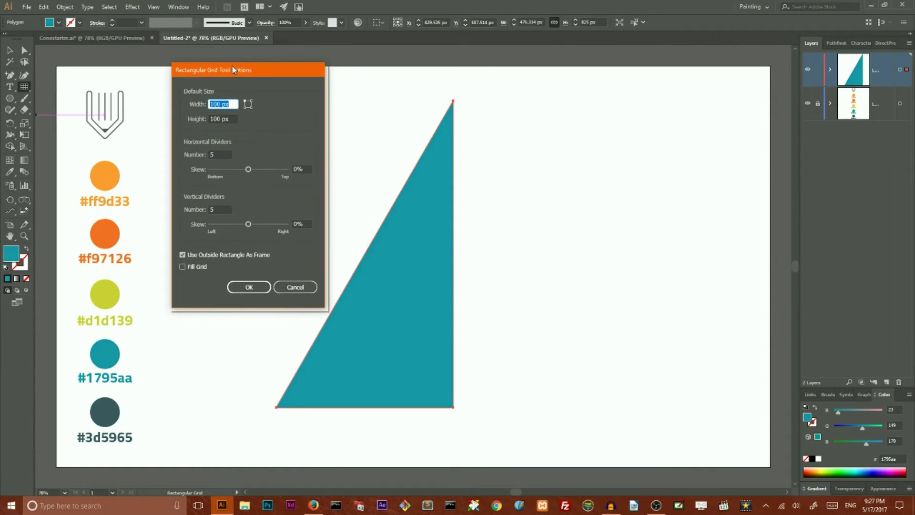
left_click(224, 209)
type("0")
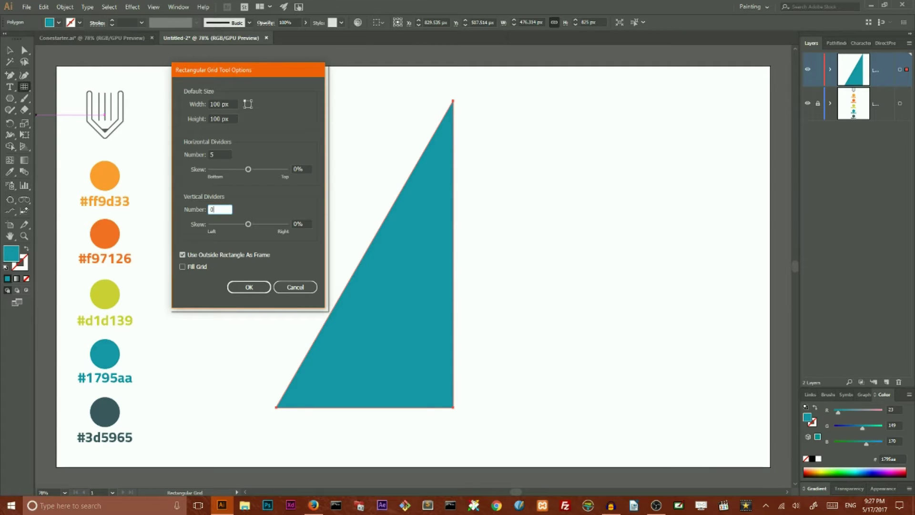
left_click(225, 154)
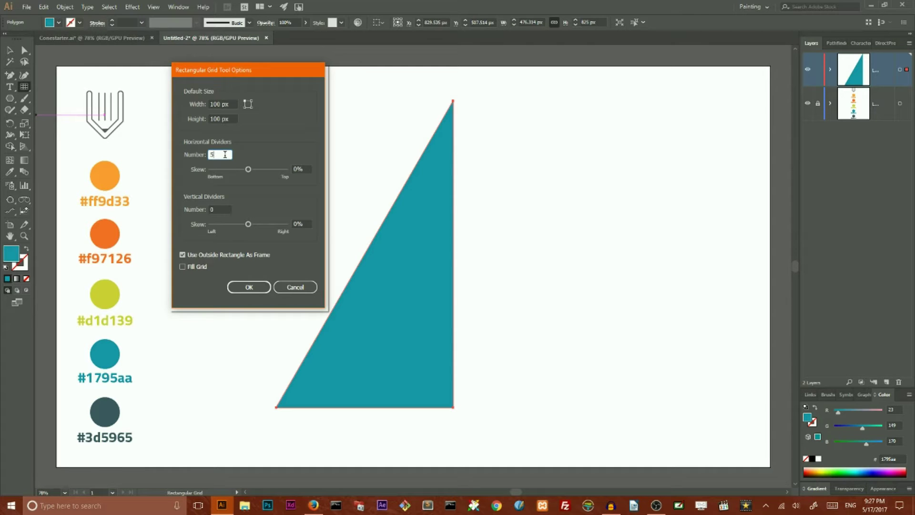
key("Down")
left_click(226, 155)
left_click(298, 169)
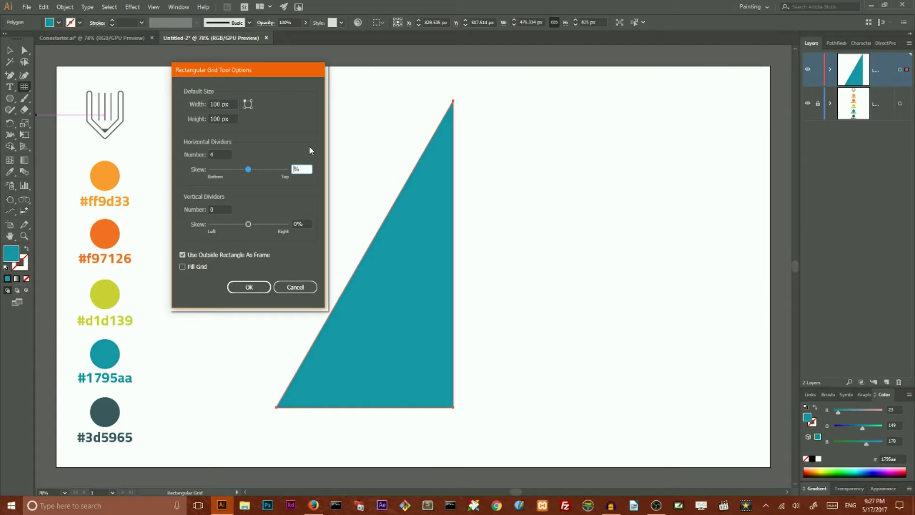
type("25")
left_click(250, 288)
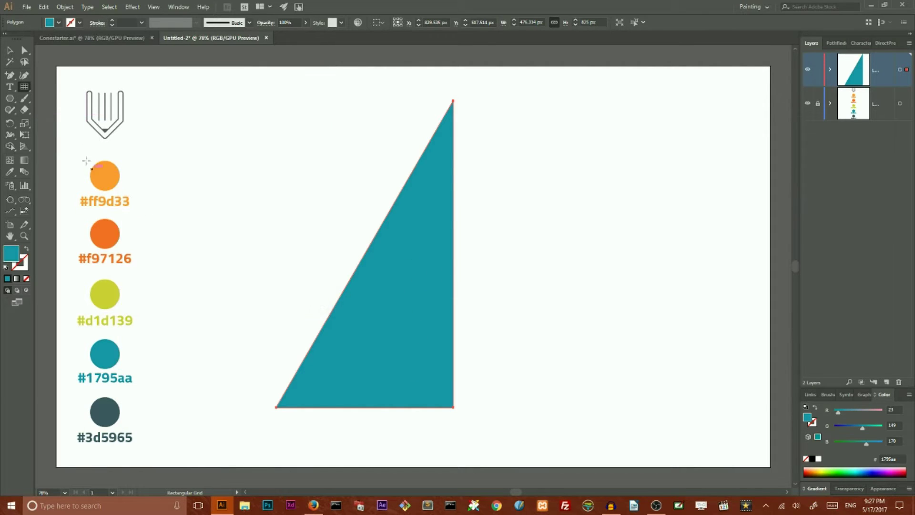
Draw a rectangular grid, stretch it about 618 px tall, and place it on the triangle's right edge
left_click(359, 293)
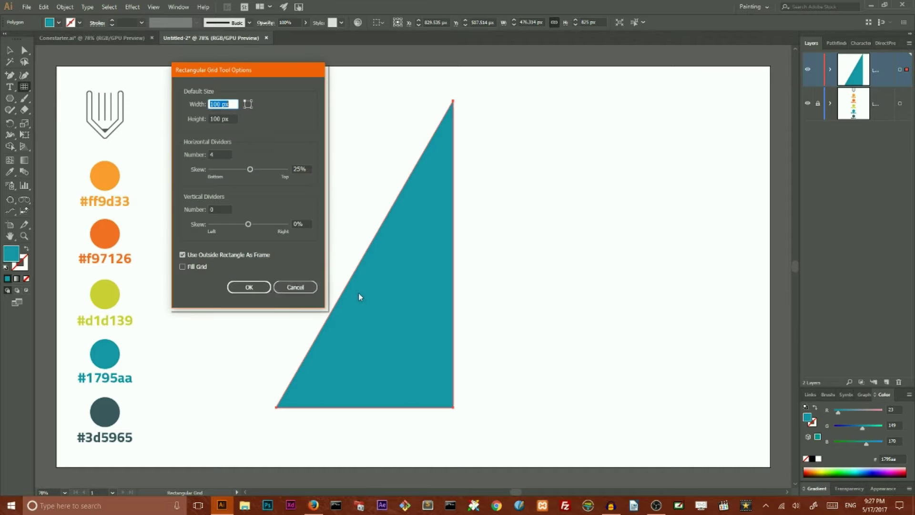
left_click(261, 289)
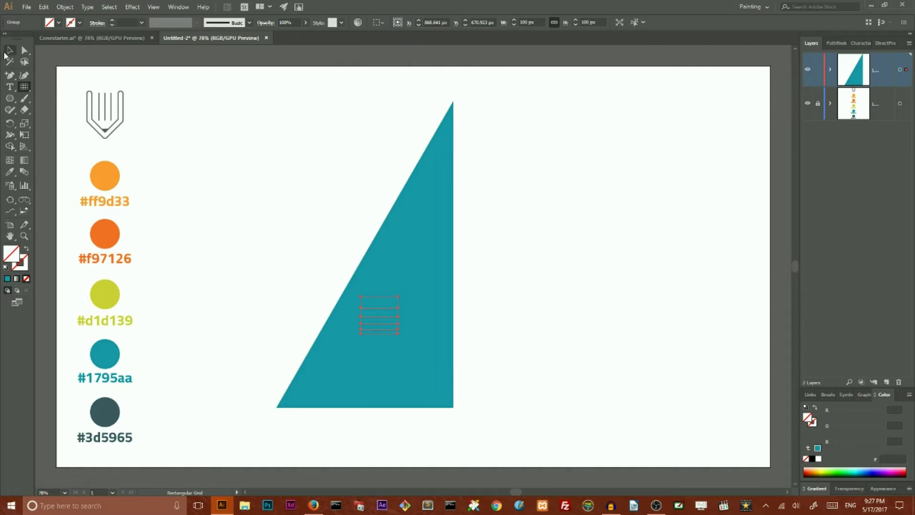
left_click(9, 50)
left_click_drag(379, 296, 386, 104)
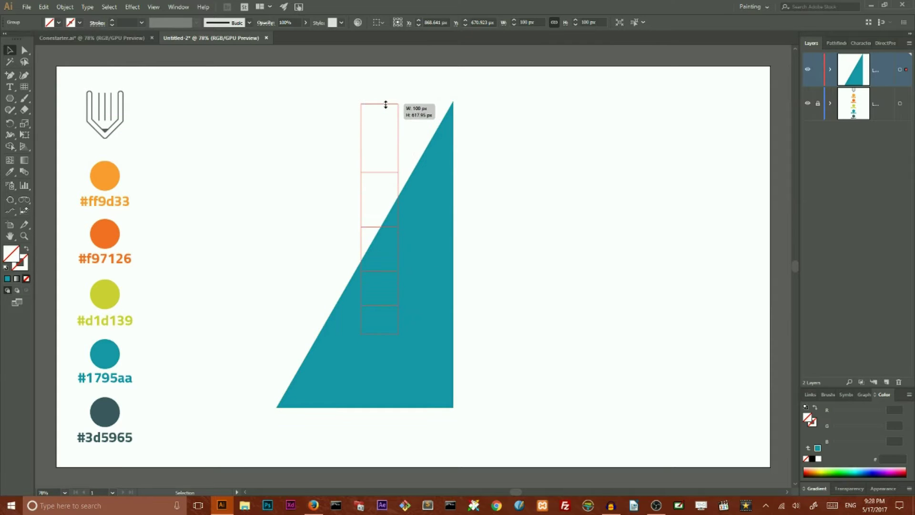
left_click_drag(386, 105, 386, 105)
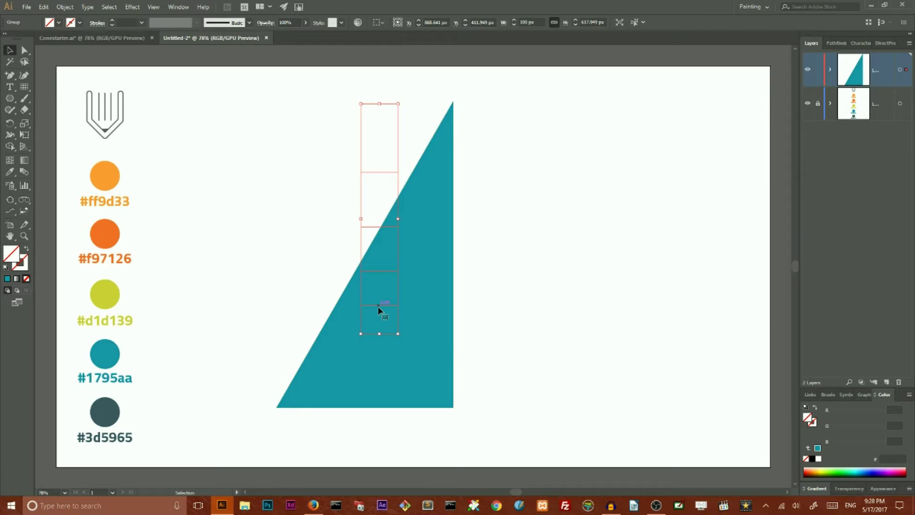
left_click_drag(378, 309, 435, 379)
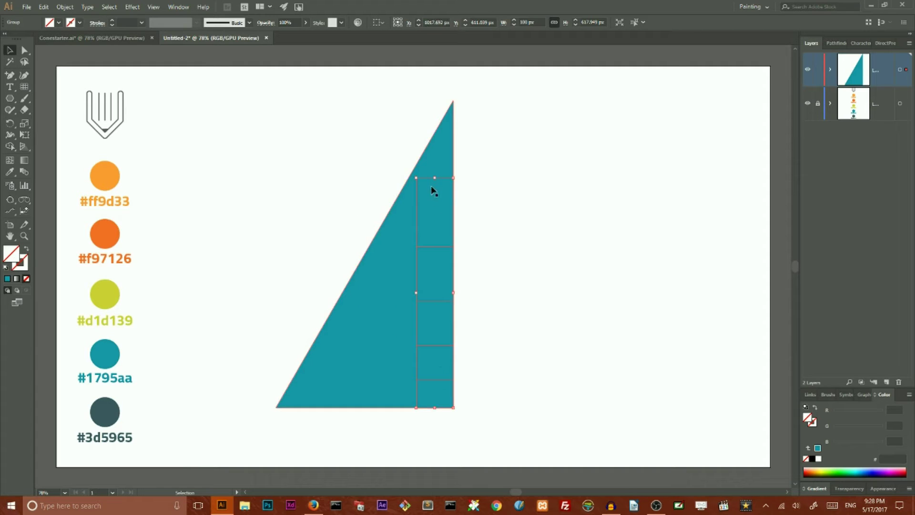
Give the grid a black stroke and resize it to reach the triangle's top and left corner
left_click(22, 263)
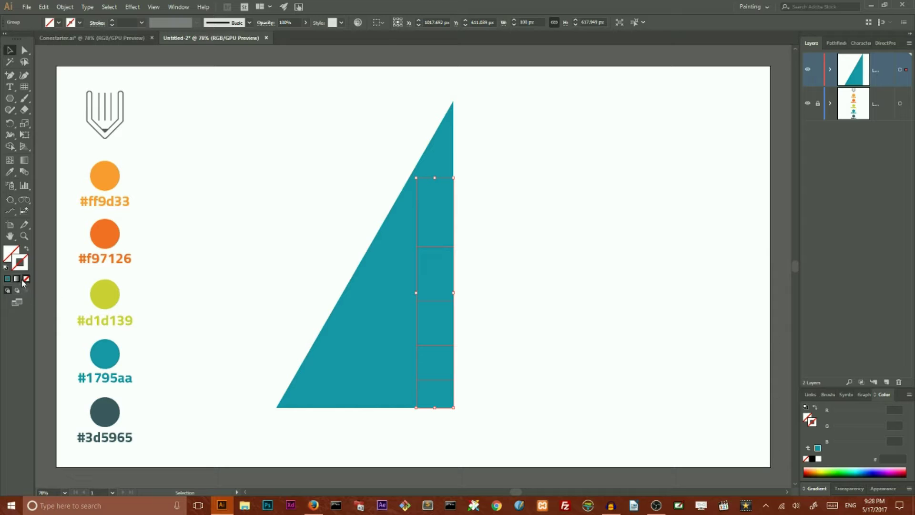
left_click(8, 282)
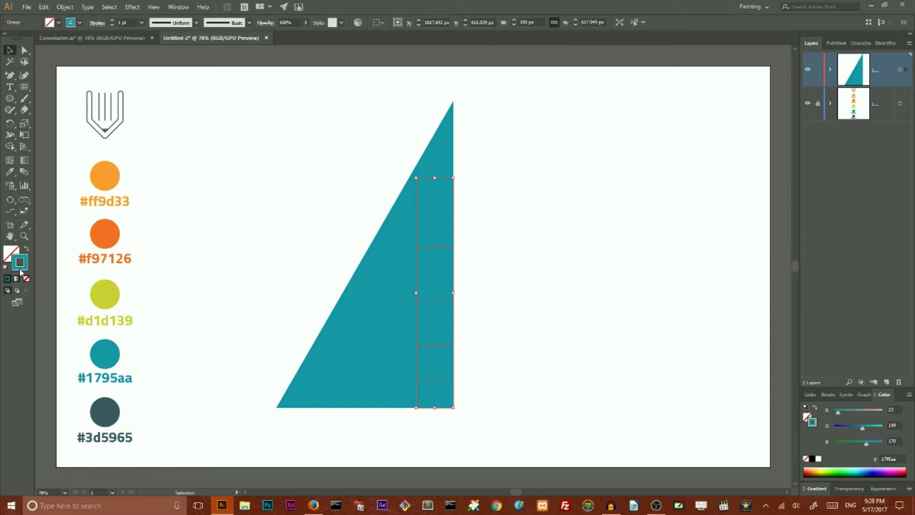
double_click(20, 270)
mouse_move(109, 260)
left_mouse_down()
mouse_move(109, 275)
mouse_move(88, 270)
left_mouse_up()
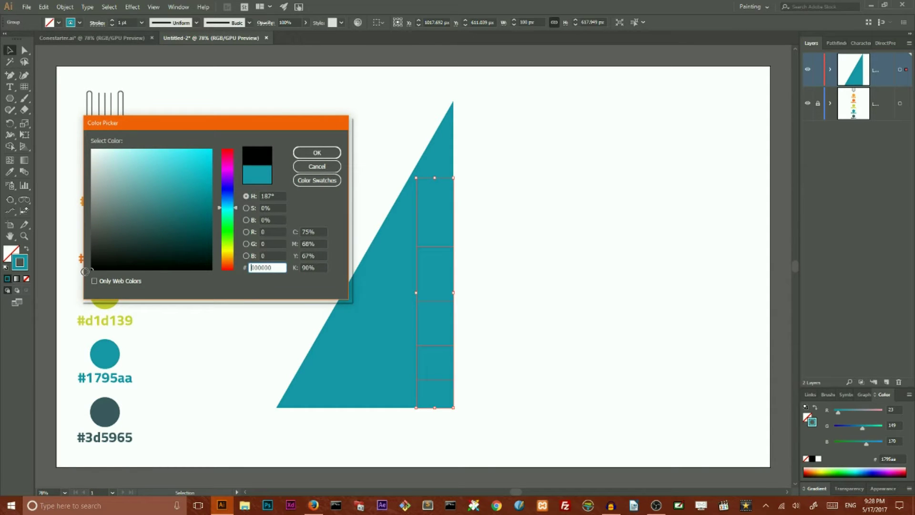
left_click(317, 152)
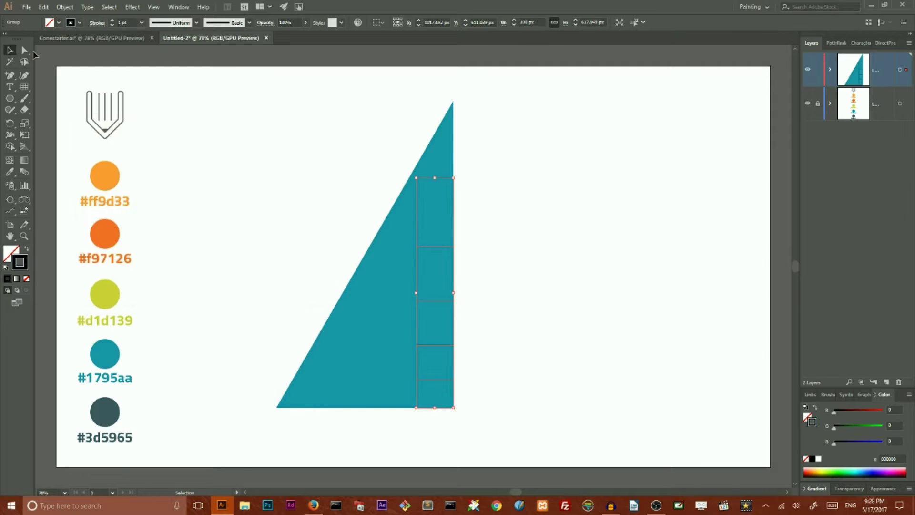
left_click(8, 49)
left_click_drag(434, 178, 437, 100)
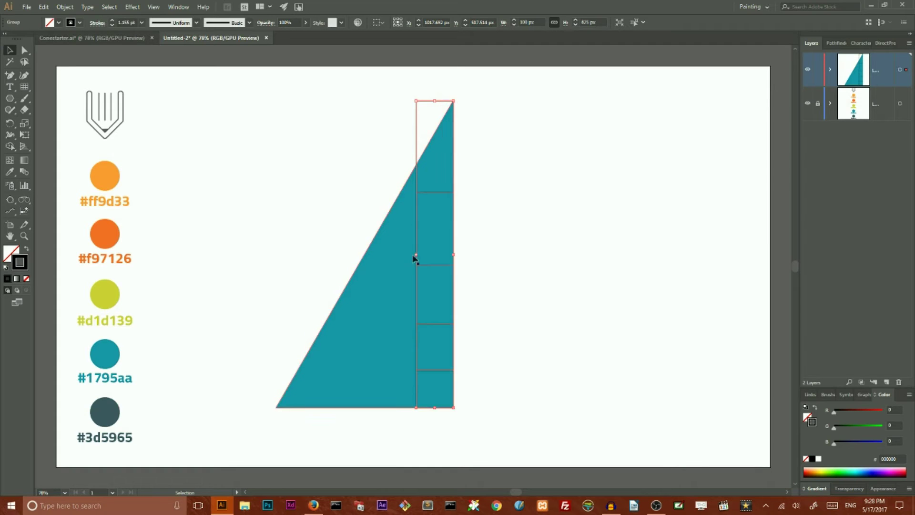
left_click_drag(415, 255, 276, 258)
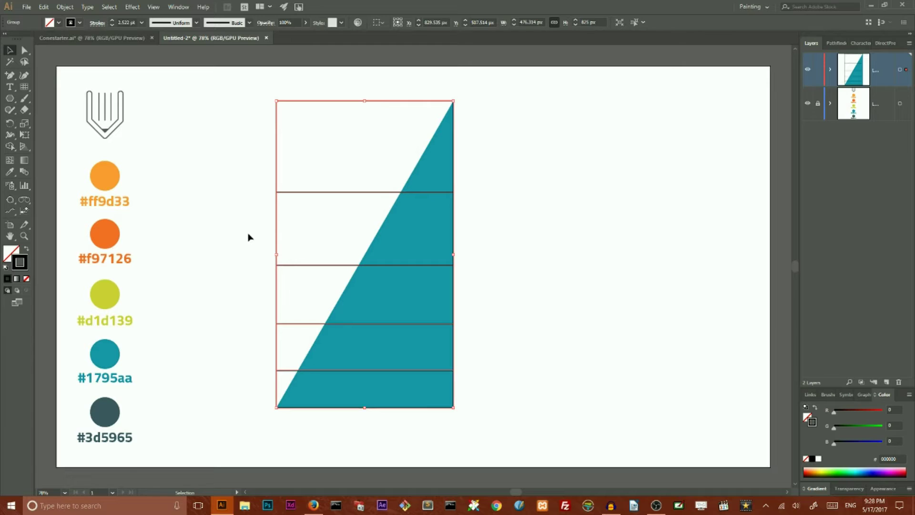
key("ctrl+u")
left_click(152, 7)
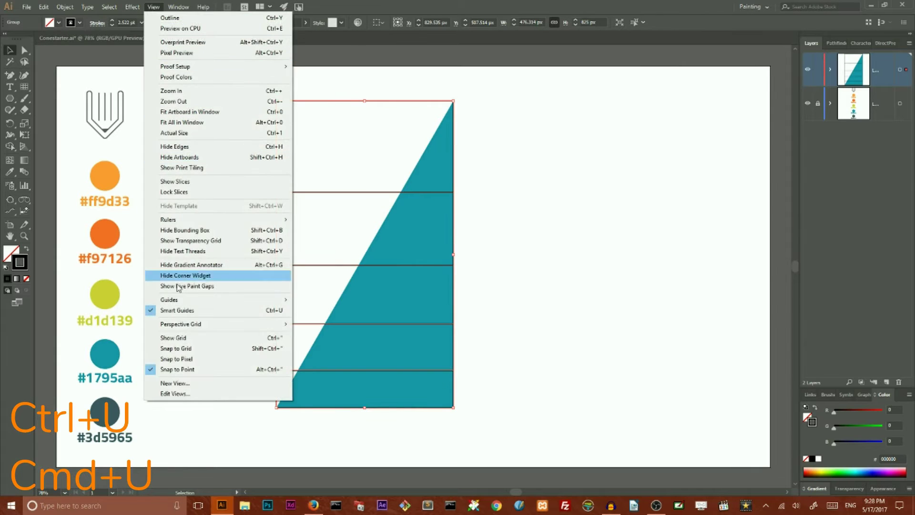
Select the grid and the teal triangle together
left_click(546, 130)
left_click(427, 100)
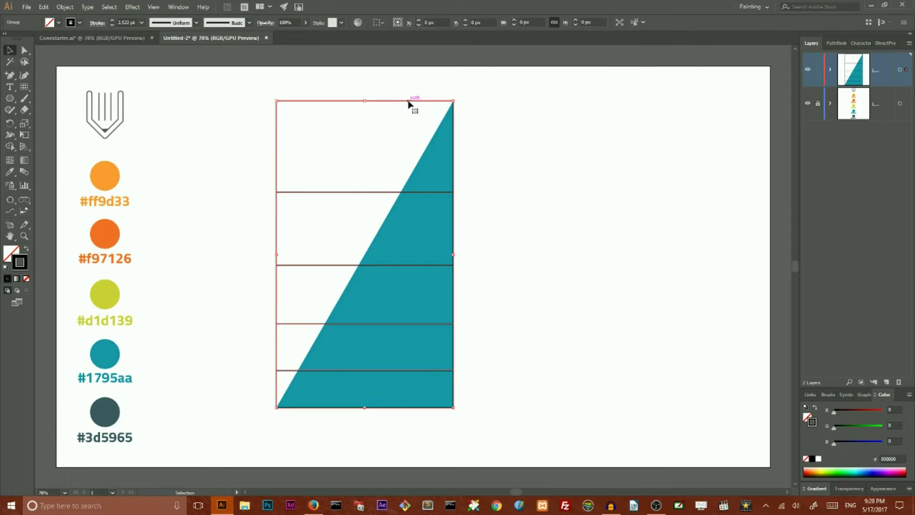
left_click(229, 88)
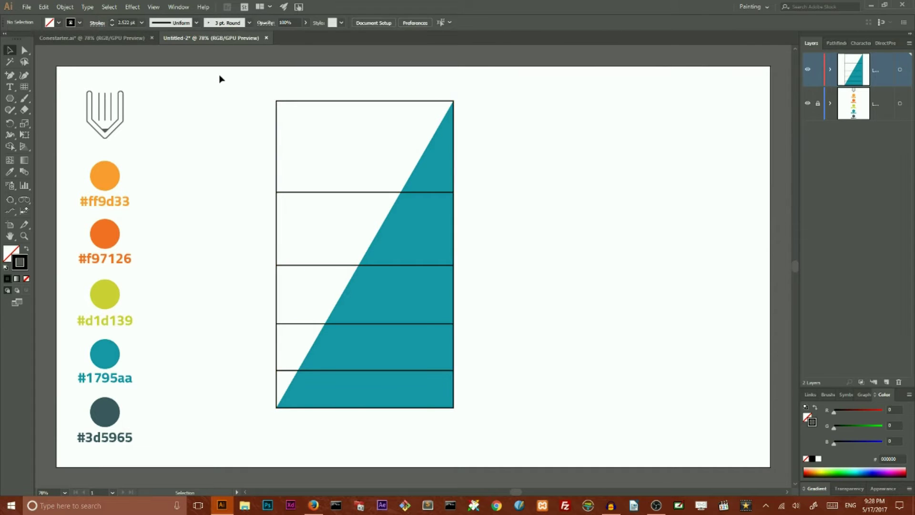
left_click_drag(220, 75, 501, 440)
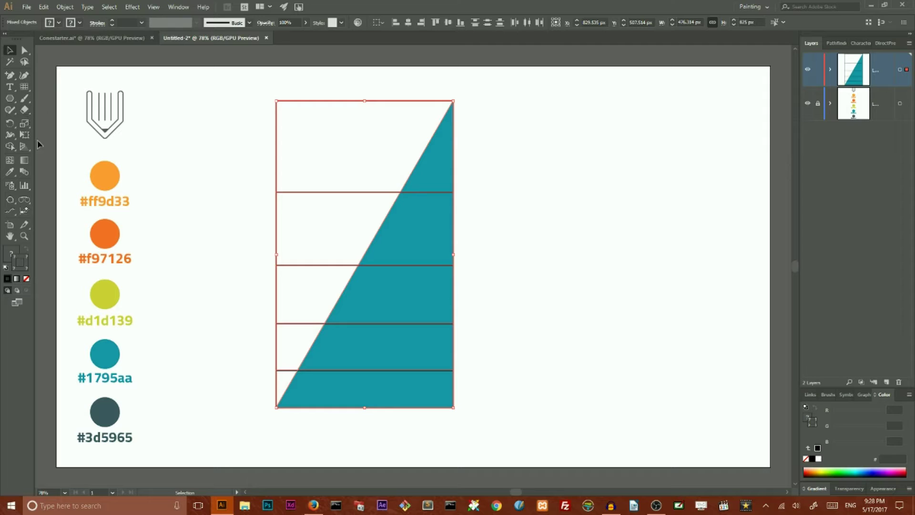
Build the five band pieces of the triangle with Shape Builder and ungroup them
left_click(10, 146)
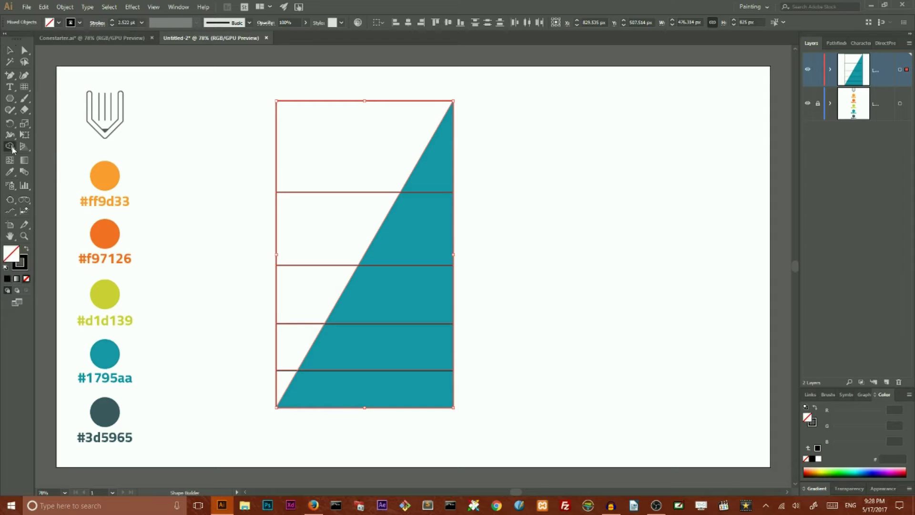
left_click(426, 174)
left_click(416, 252)
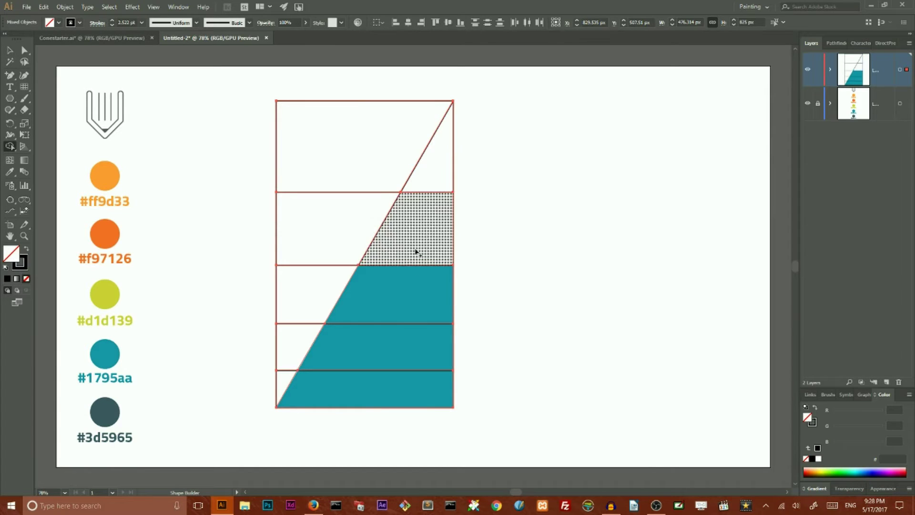
left_click(403, 290)
left_click(384, 349)
left_click(364, 389)
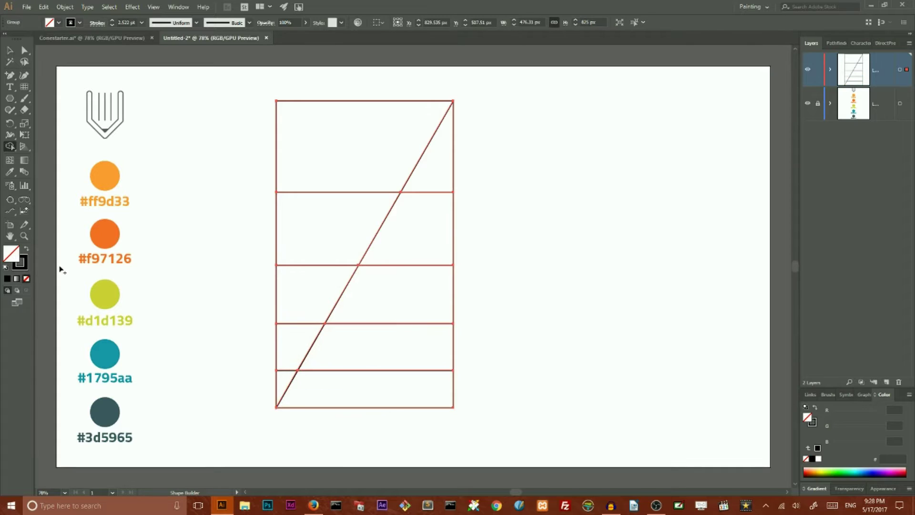
left_click(10, 49)
right_click(276, 128)
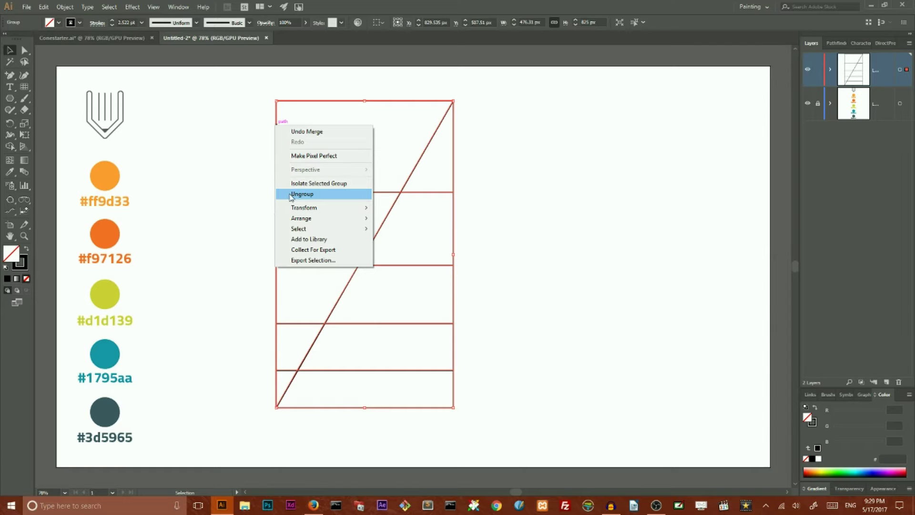
left_click(308, 194)
Delete the leftover lines left of the diagonal and check the five band pieces
left_click(239, 176)
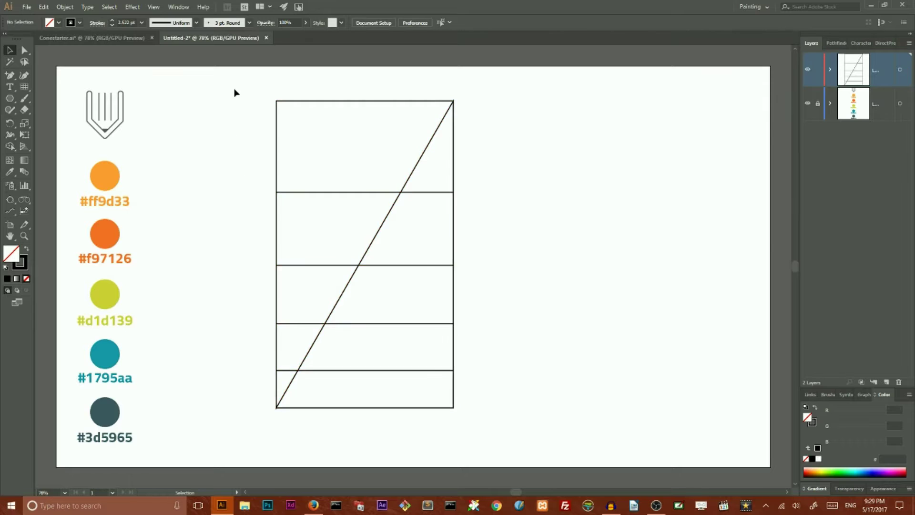
left_click_drag(234, 92, 303, 357)
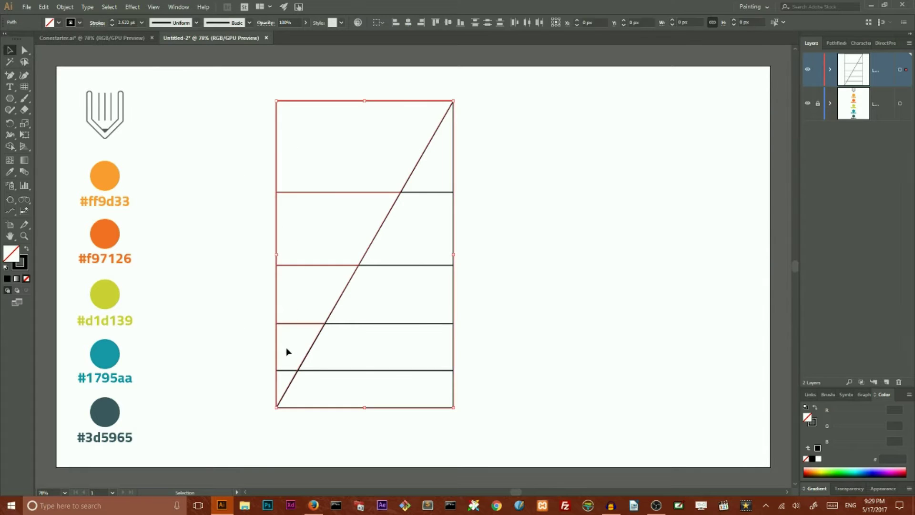
key("Delete")
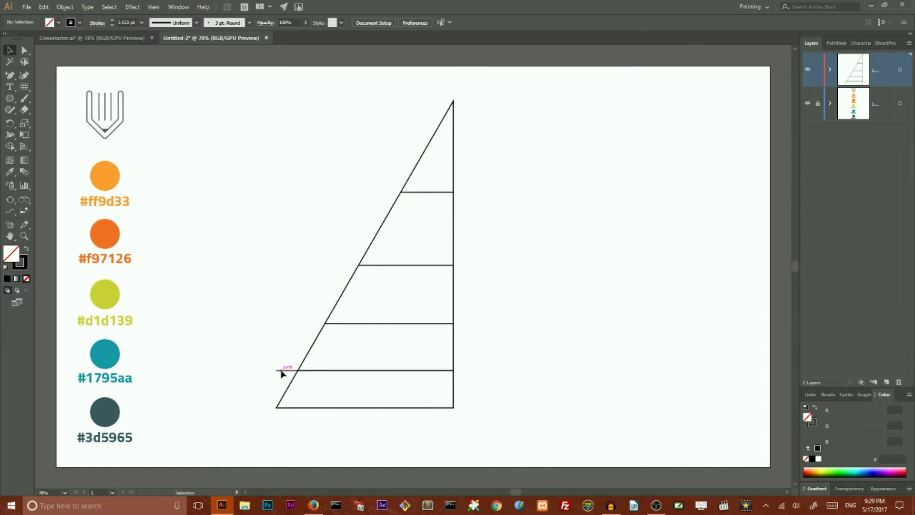
left_click(422, 159)
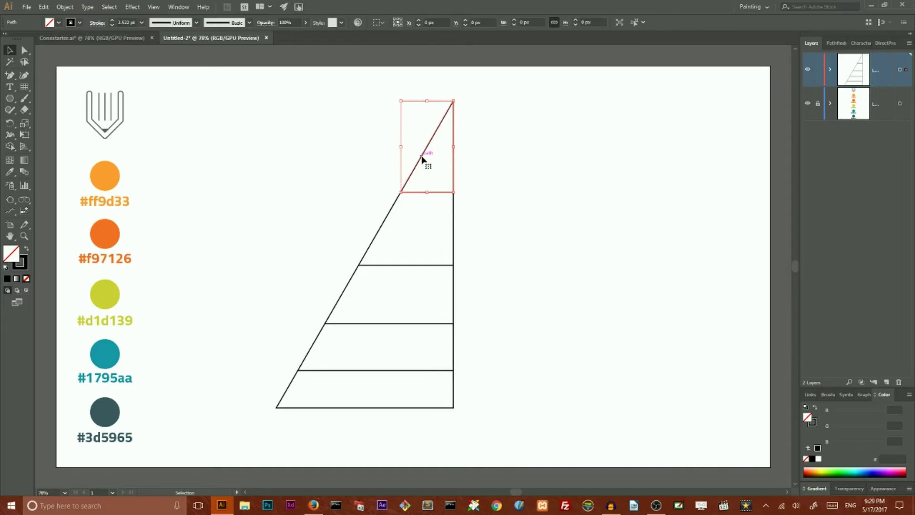
left_click(452, 225)
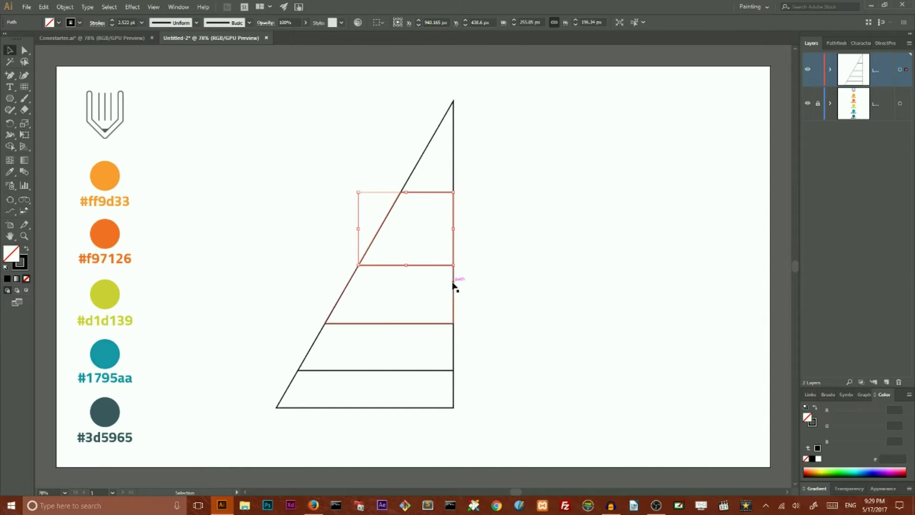
left_click(454, 286)
left_click(453, 348)
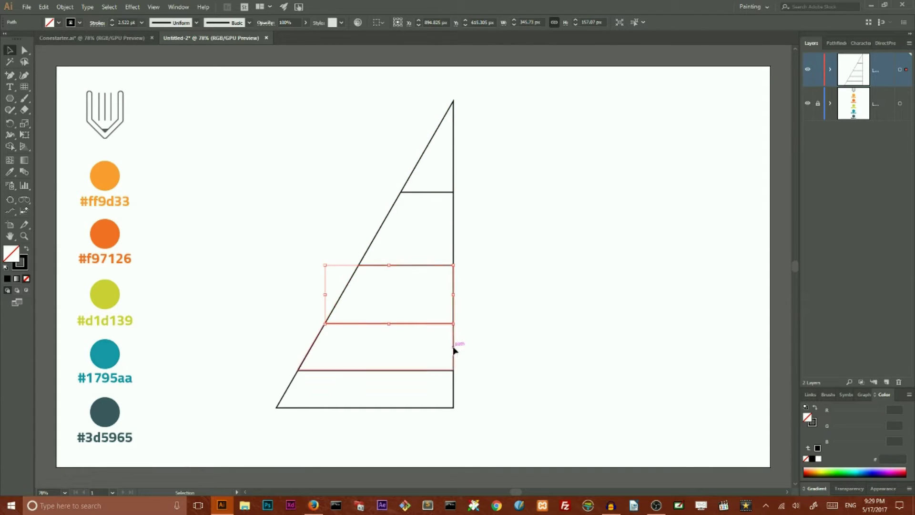
left_click(453, 391)
left_click(453, 171)
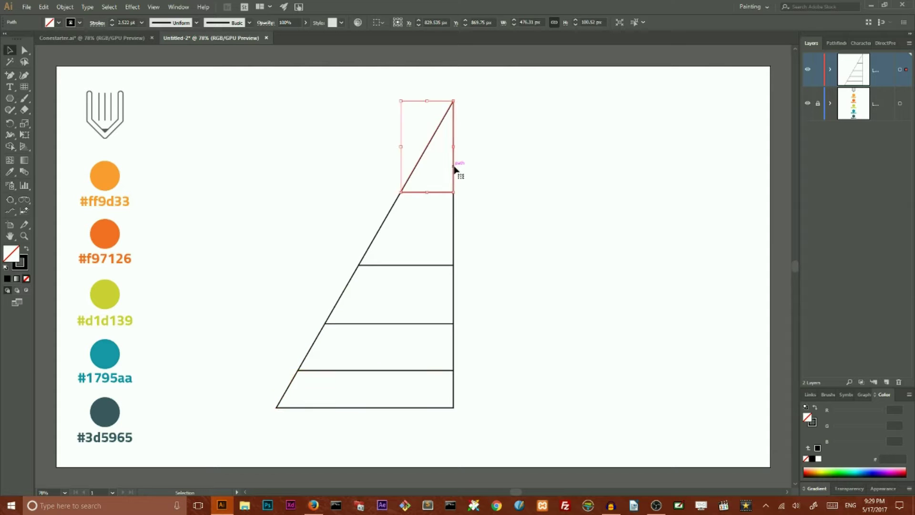
Fill the top three bands with #ff9d33, #f97126 and #d1d139 using the Eyedropper
left_click(10, 171)
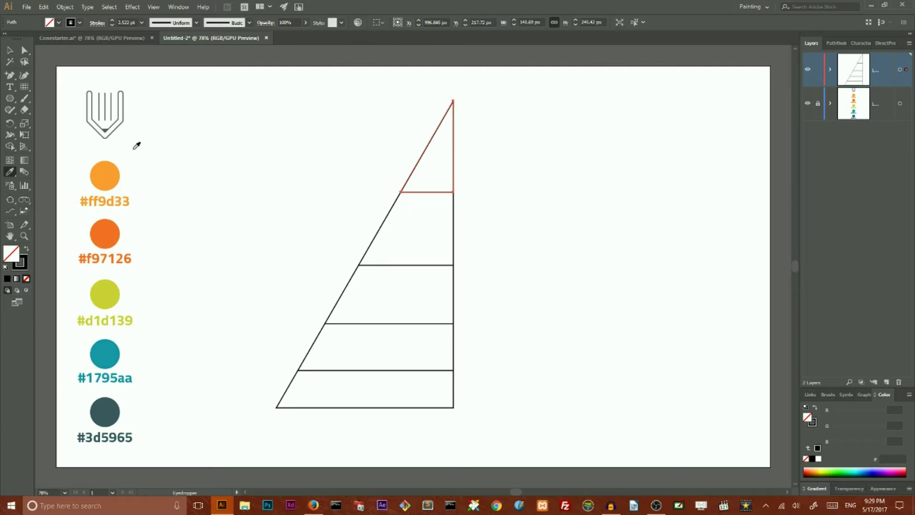
left_click(107, 170)
left_click_drag(281, 206, 410, 242)
left_click(101, 231)
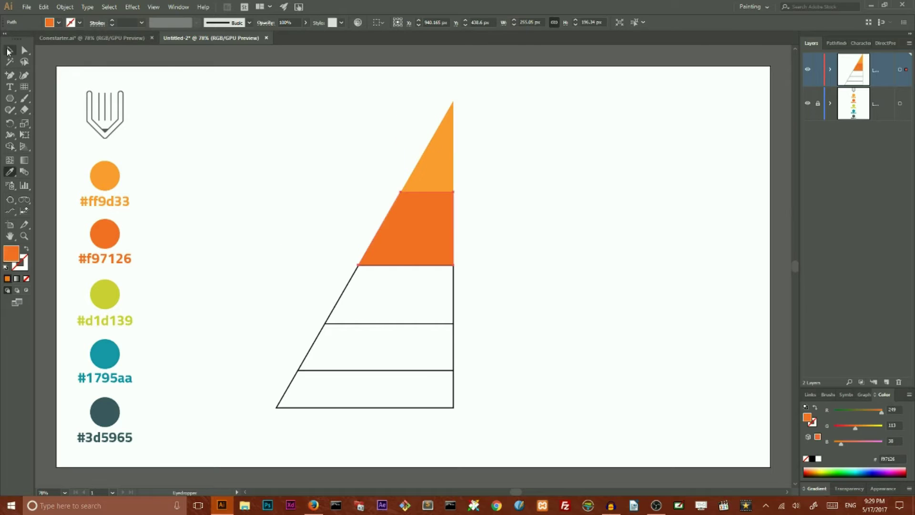
left_click(8, 51)
left_click_drag(305, 282, 381, 300)
key("i")
left_click(102, 289)
Fill the fourth and bottom bands with #1795aa and #3d5965, then select all bands
key("v")
left_click_drag(280, 360, 333, 344)
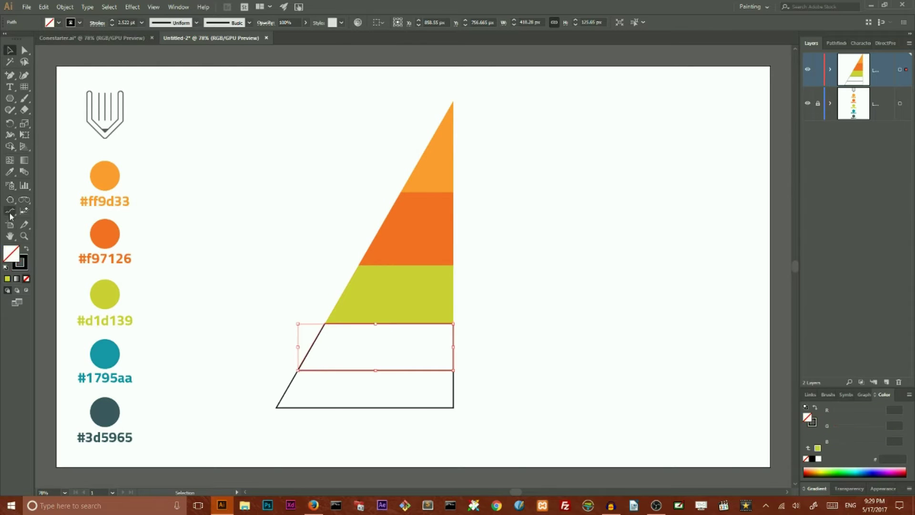
key("i")
left_click(105, 353)
key("v")
left_click_drag(333, 388, 245, 401)
key("i")
left_click(105, 411)
key("v")
key("ctrl+a")
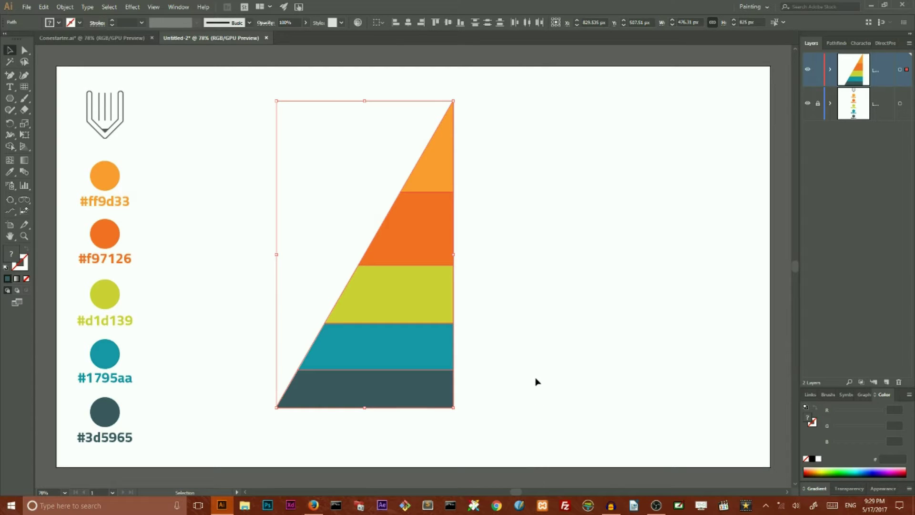
Apply Effect > 3D > Revolve with Preview on, revolving from the Right Edge
left_click(132, 7)
mouse_move(146, 64)
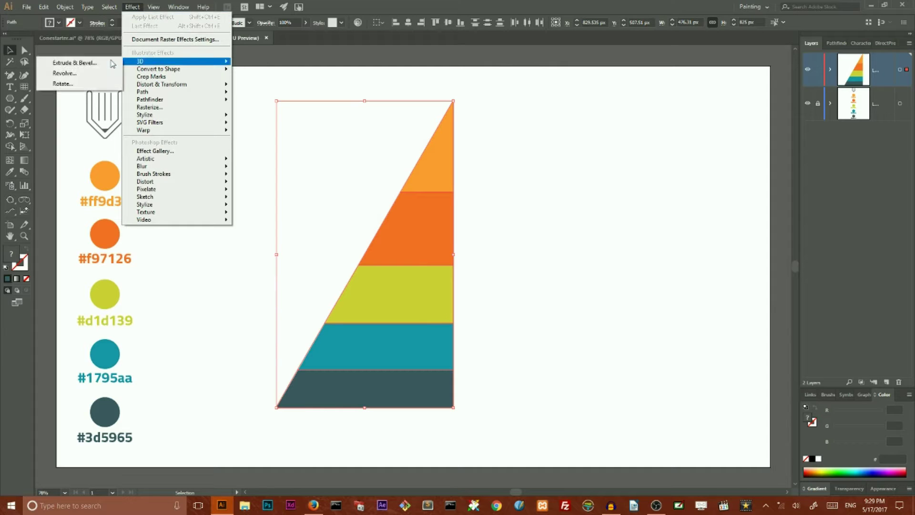
left_click(82, 73)
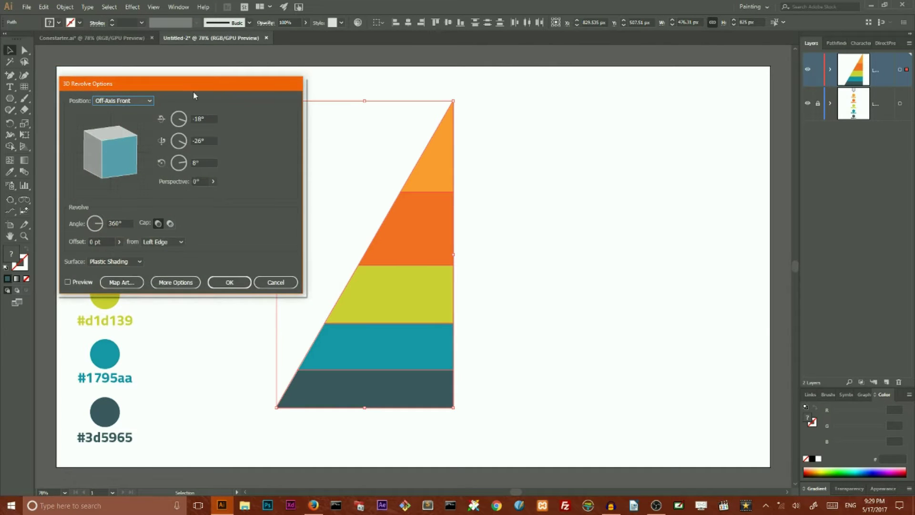
left_click_drag(184, 88, 179, 62)
left_click(63, 258)
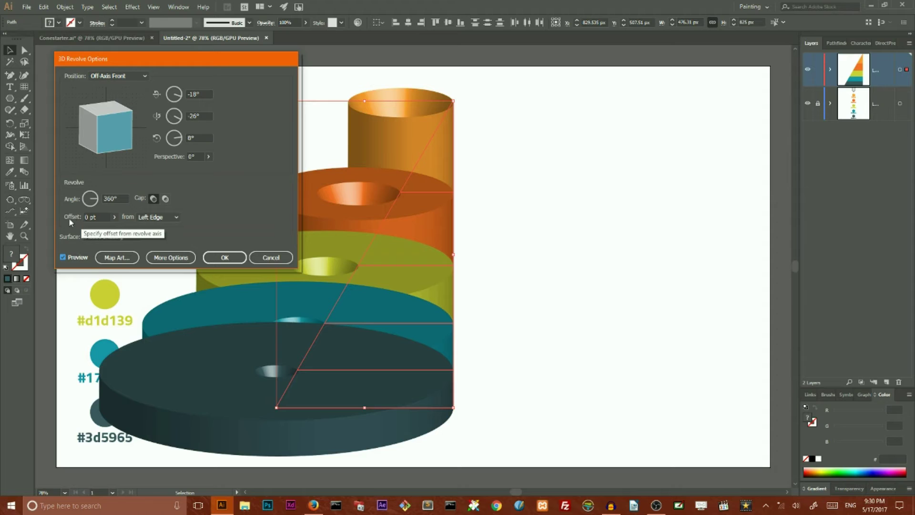
left_click(147, 220)
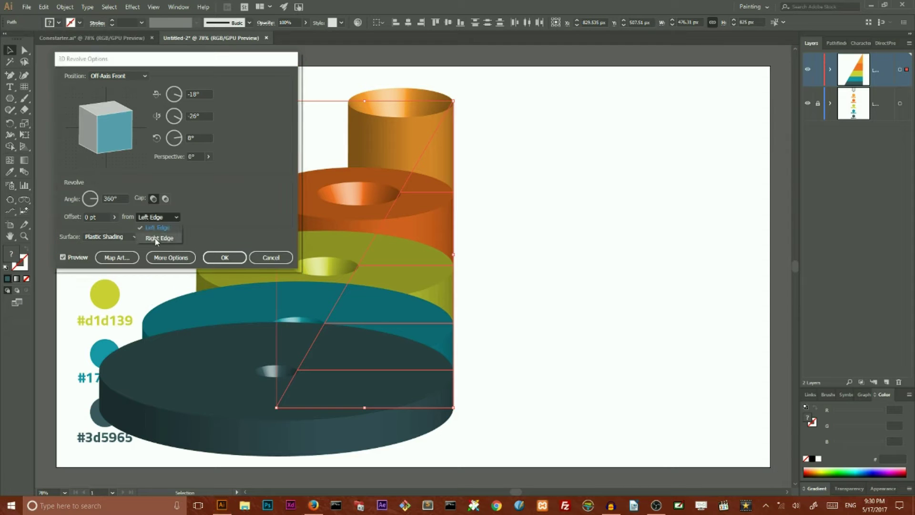
left_click(157, 238)
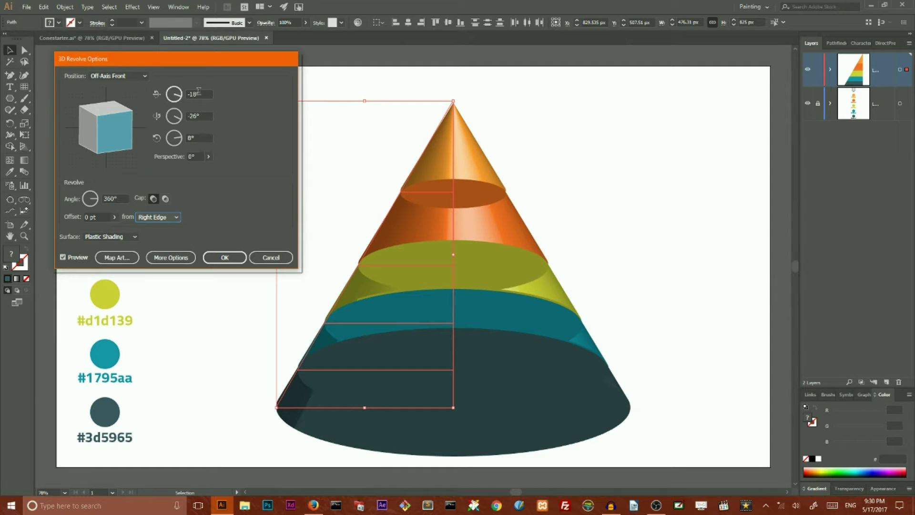
In 3D Revolve Options, set Z and Y rotation to 0° and X to -30°
left_click(197, 138)
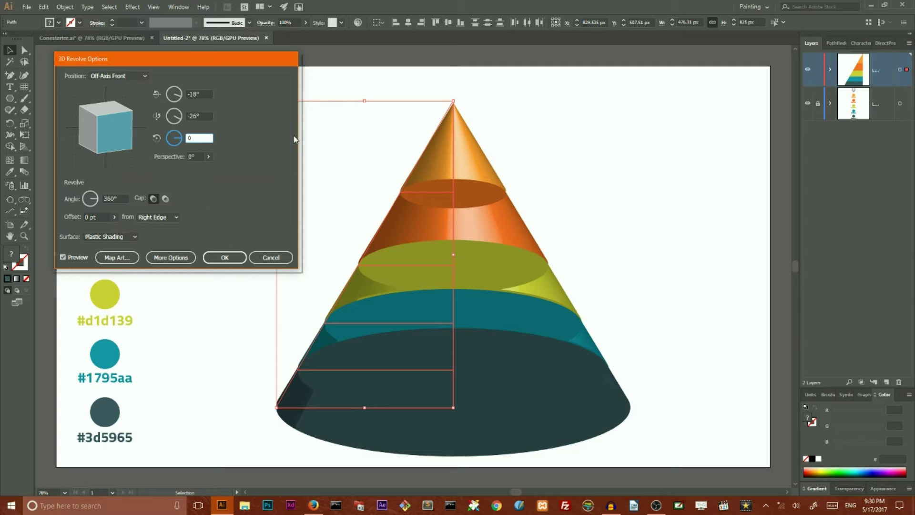
type("0")
key("shift+Tab")
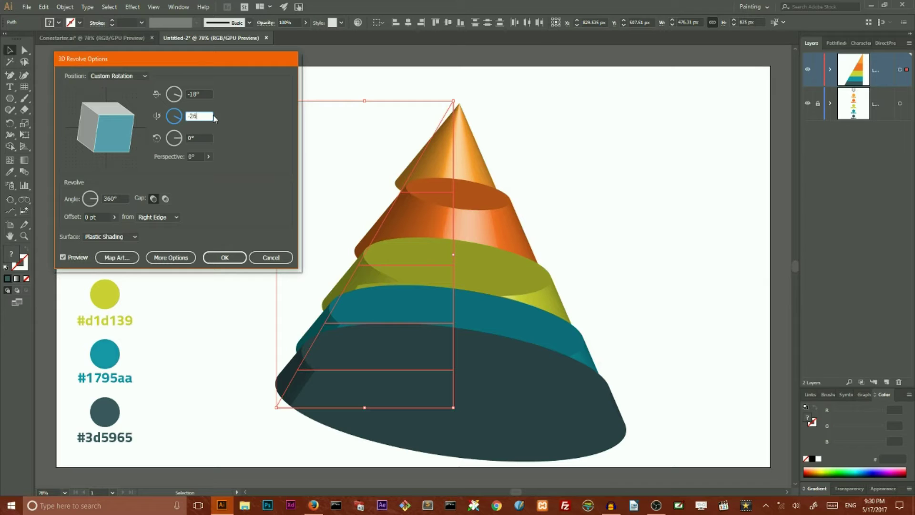
key("BackSpace")
key("BackSpace")
key("BackSpace")
type("0")
key("shift+Tab")
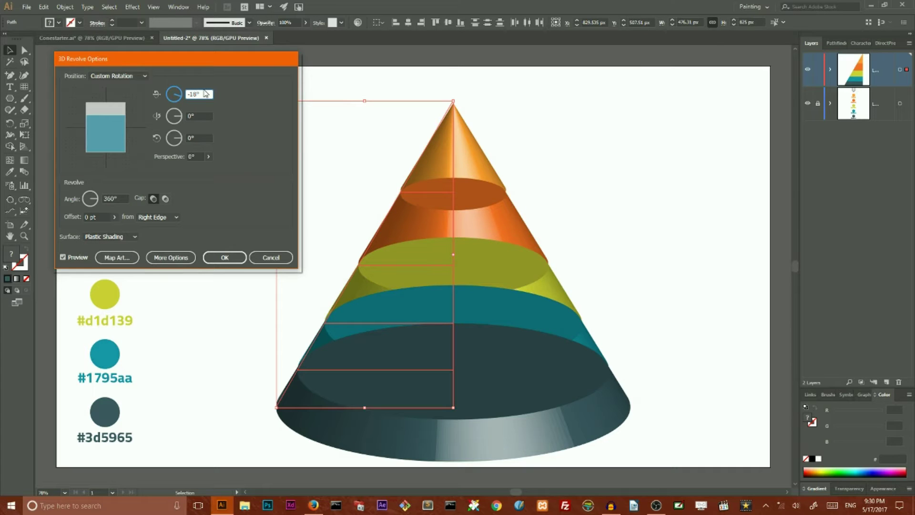
key("Down")
key("Down")
key("Down")
key("Down")
key("Down")
key("Down")
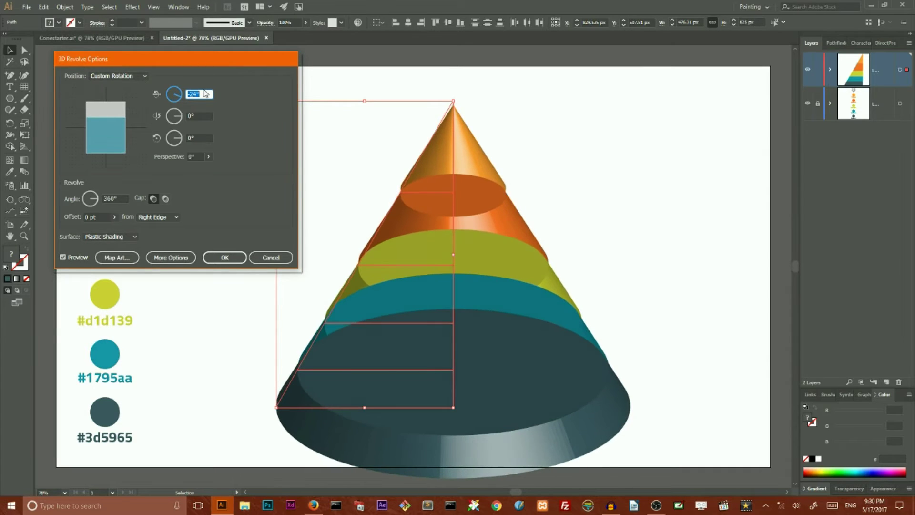
key("Down")
key("Down")
key("Down")
key("Down")
key("Down")
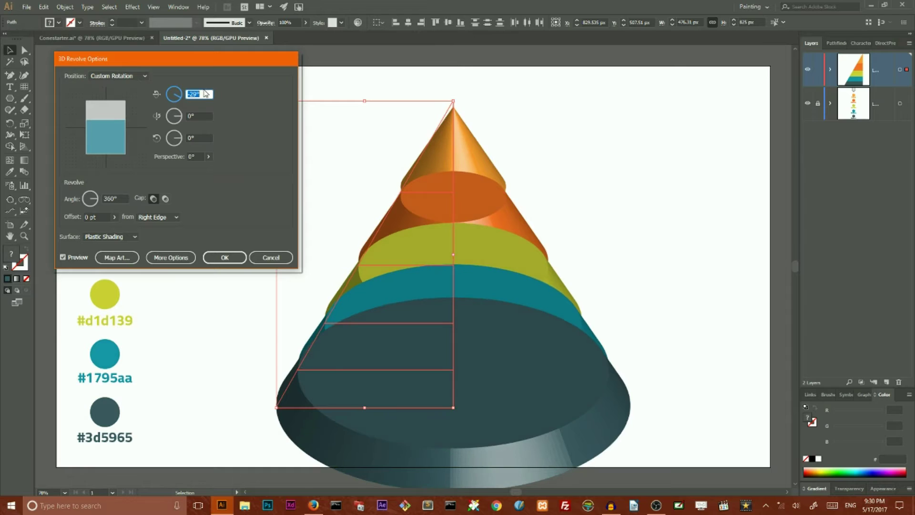
key("Down")
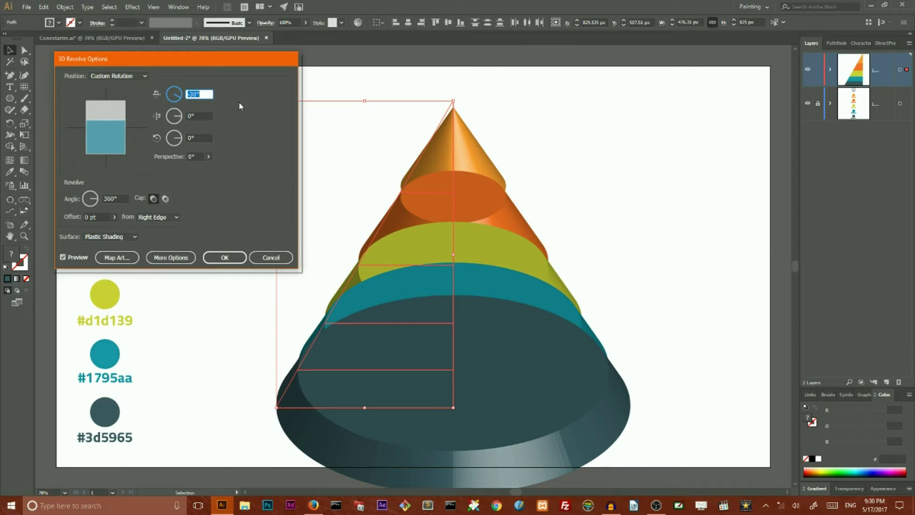
Apply the revolve with No Shading, then drag the flat cone up and to the left
left_click(122, 236)
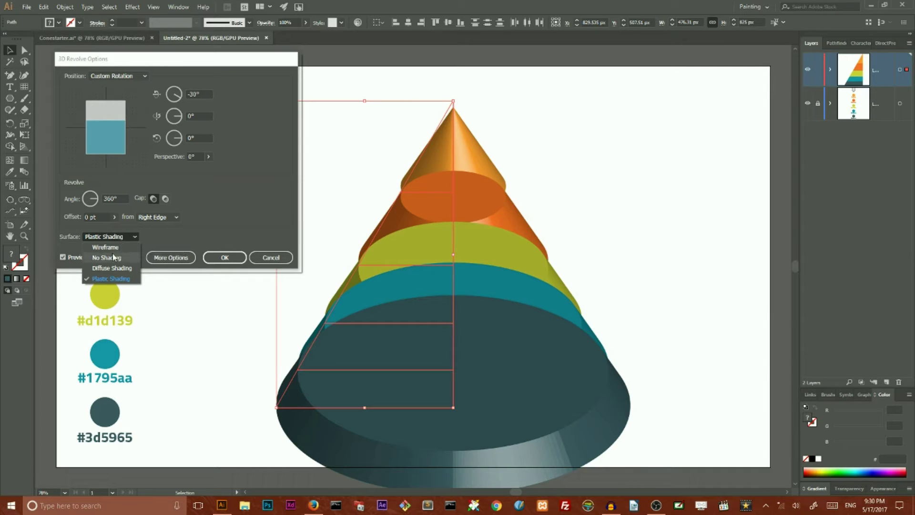
left_click(112, 258)
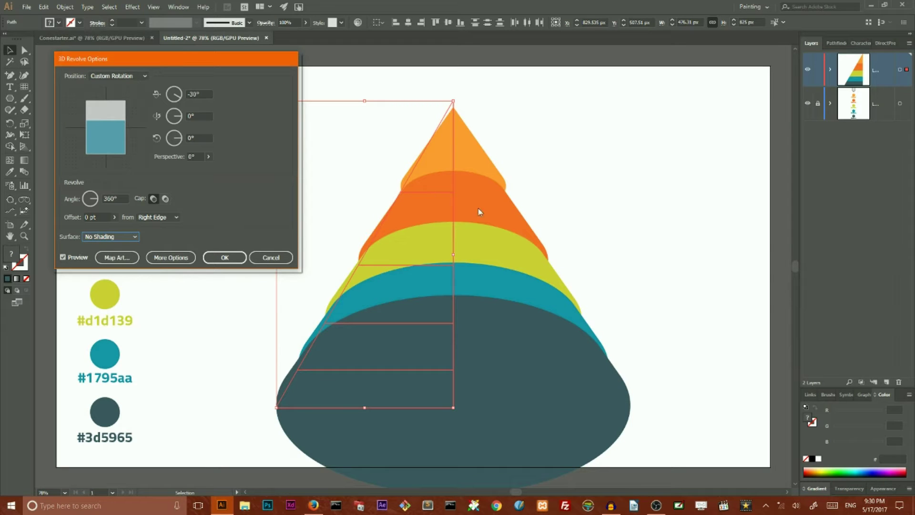
left_click(229, 259)
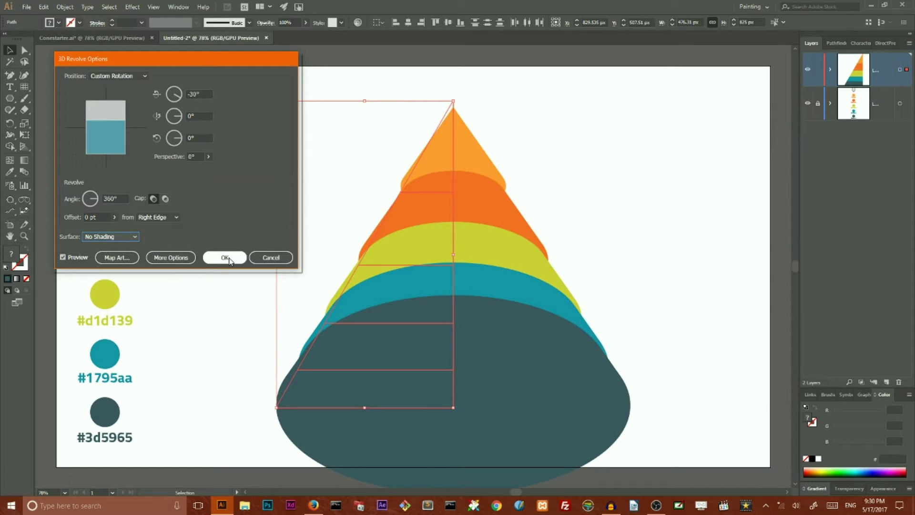
left_click(225, 259)
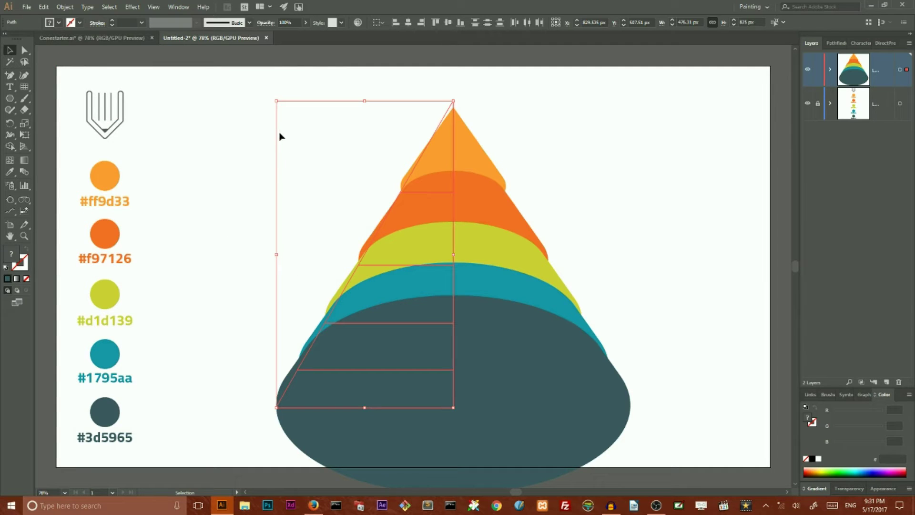
left_click_drag(453, 222, 425, 190)
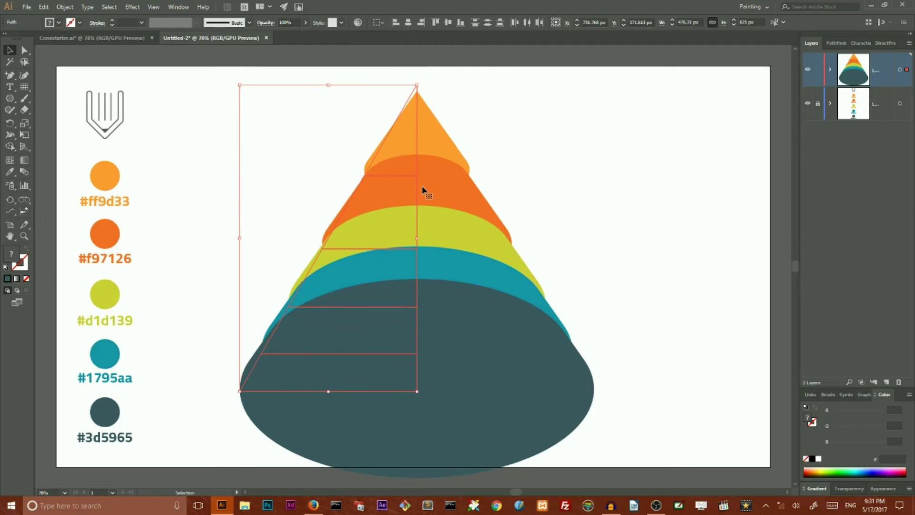
Select the orange cone tip and add new layers, removing the extra empty one
left_click(547, 129)
left_click(422, 119)
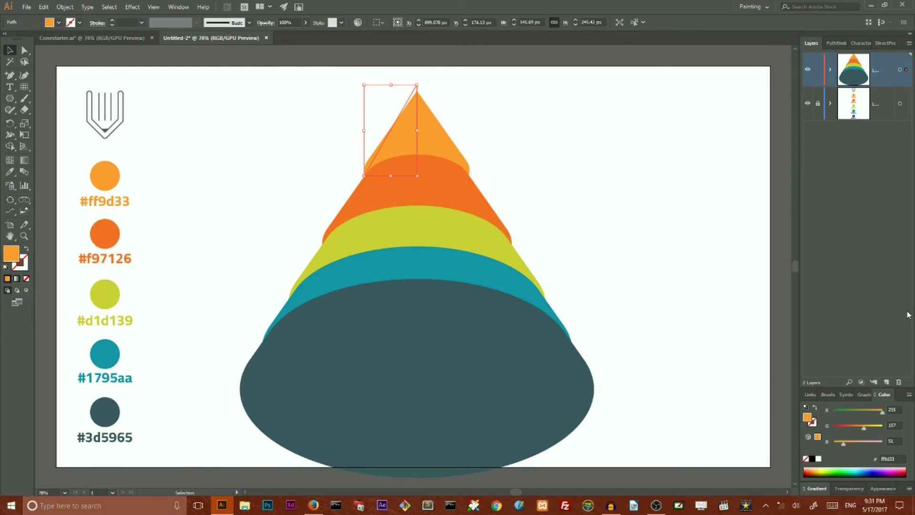
left_click(887, 383)
left_click(887, 382)
left_click(887, 383)
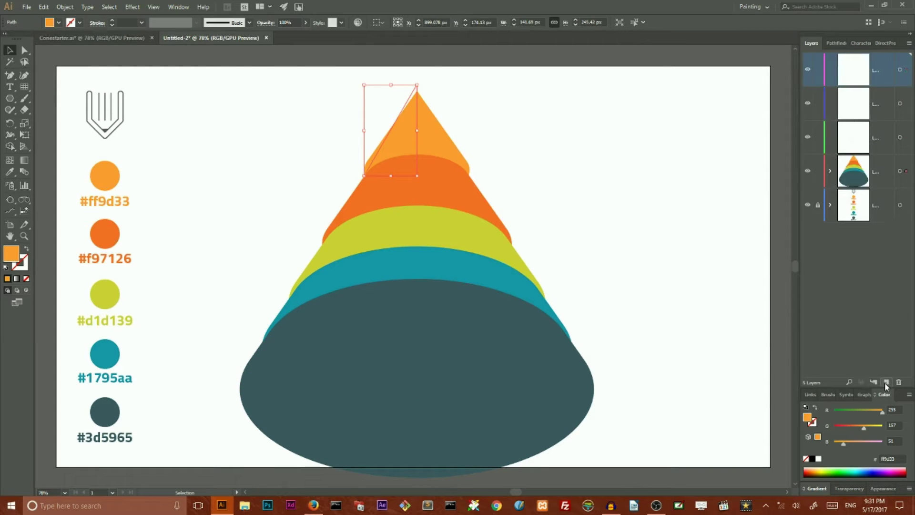
left_click(887, 382)
left_click(887, 382)
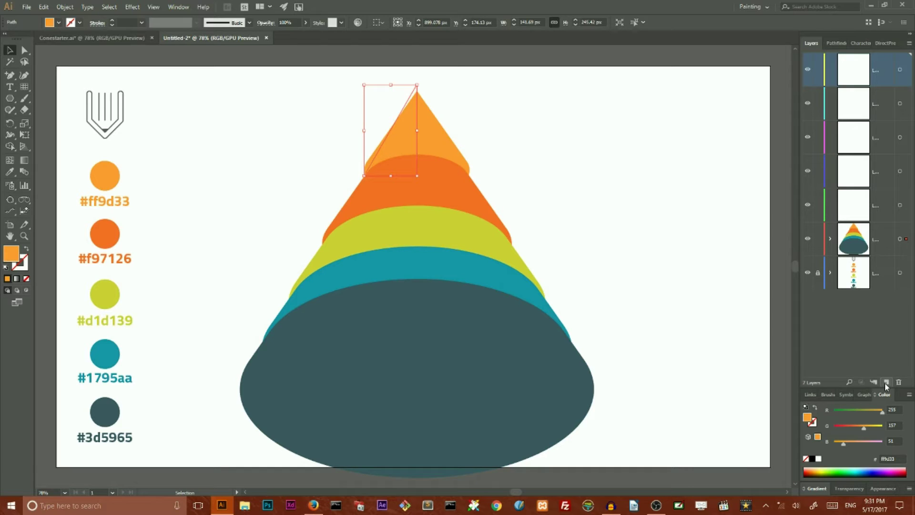
left_click(899, 383)
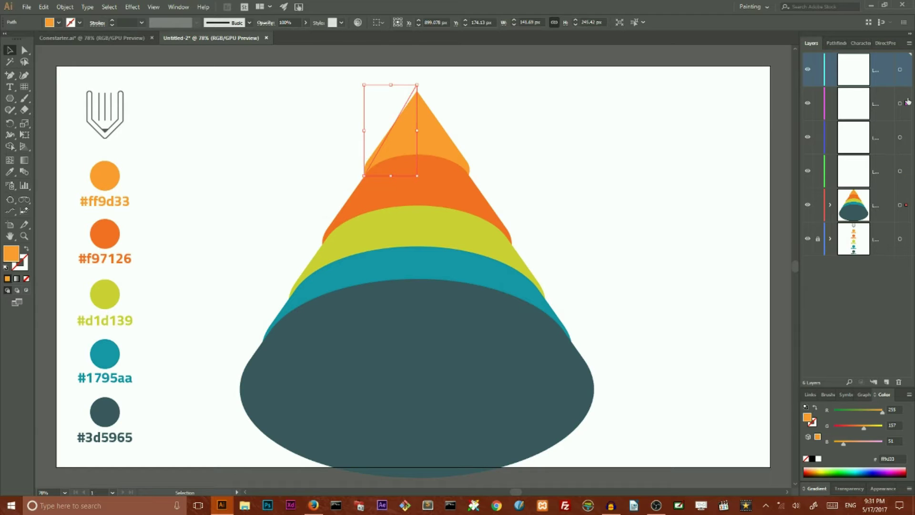
Move the orange tip, orange tier, yellow tier and teal tier onto separate layers, top to bottom
left_click_drag(908, 101, 907, 69)
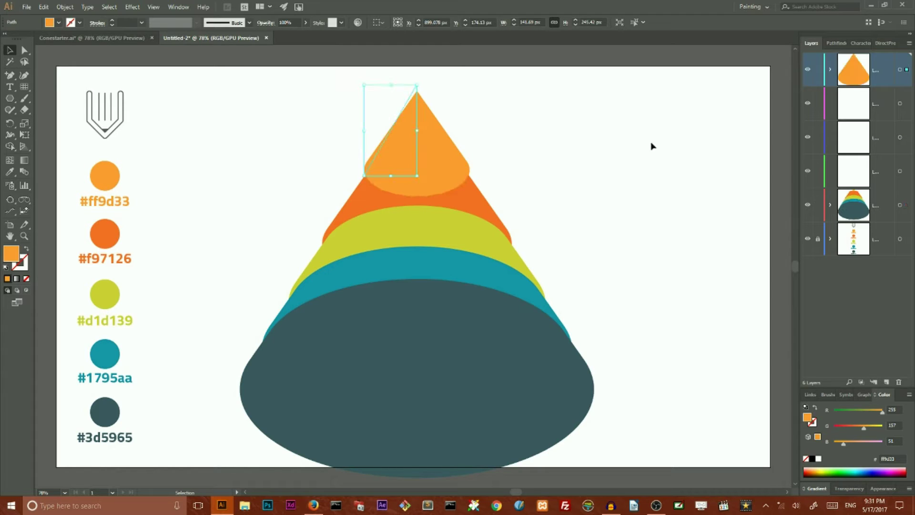
left_click(420, 207)
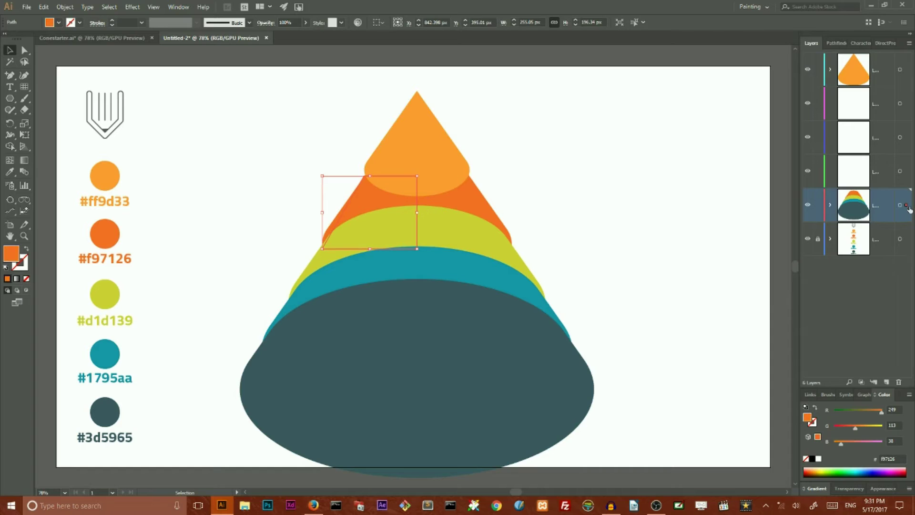
left_click_drag(907, 206, 907, 103)
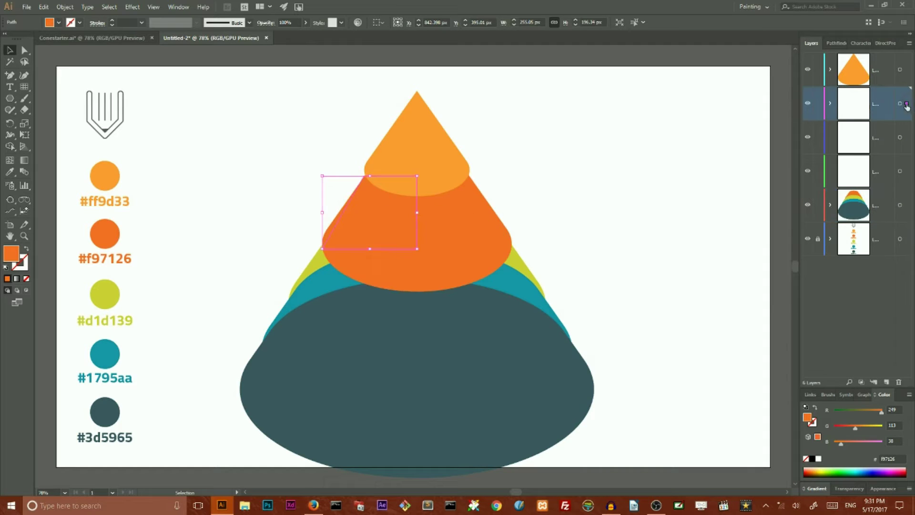
left_click(312, 266)
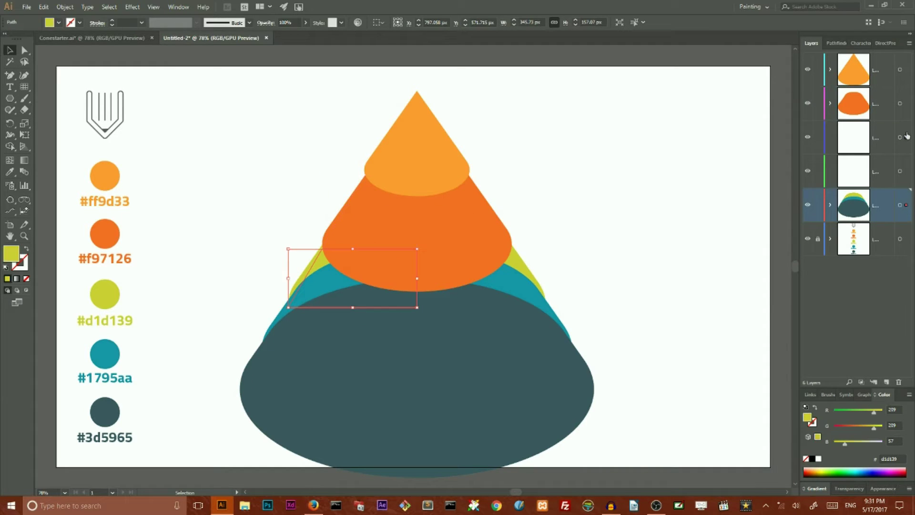
left_click_drag(907, 136, 907, 137)
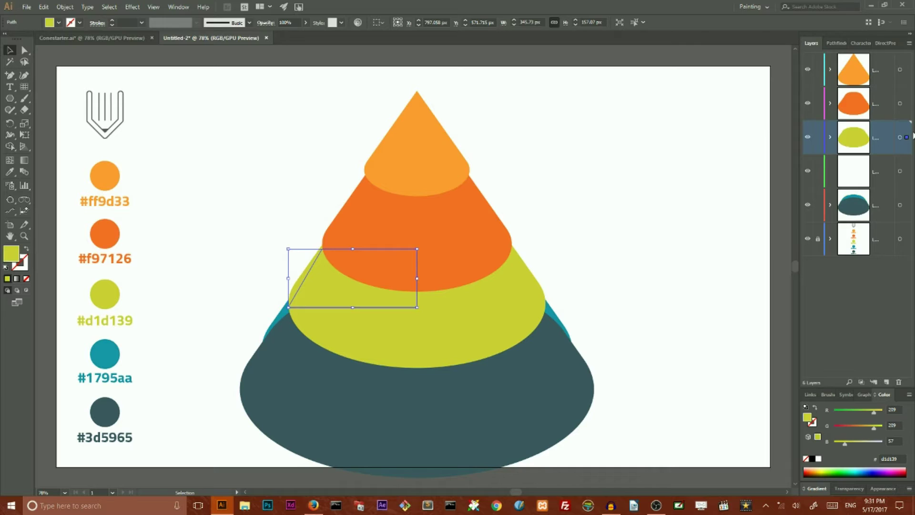
left_click(284, 318)
left_click_drag(906, 205, 909, 176)
left_click(627, 181)
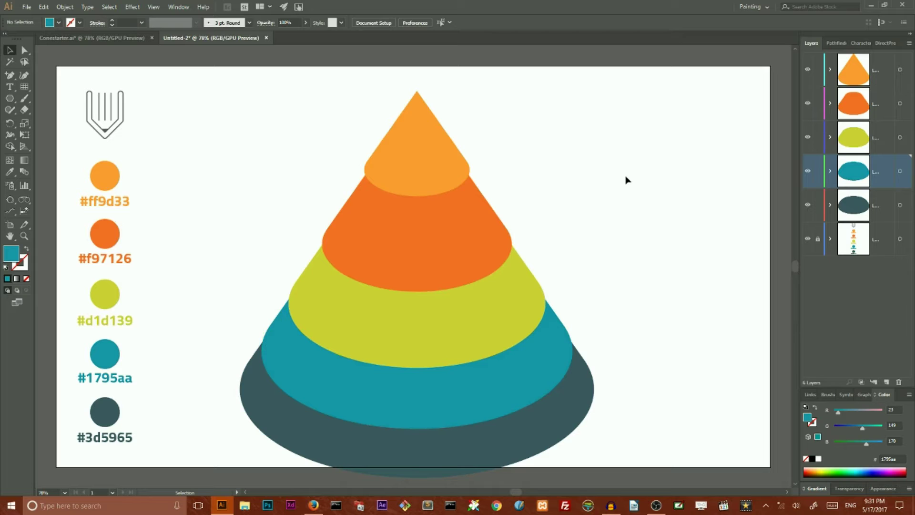
Select the cone, shrink it slightly, and apply Object > Expand Appearance
left_click_drag(249, 85, 638, 442)
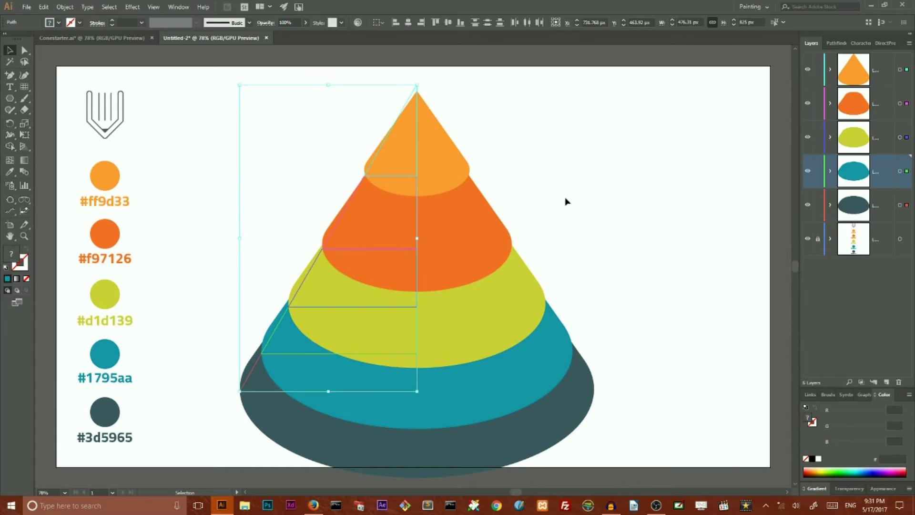
left_click_drag(418, 85, 396, 105)
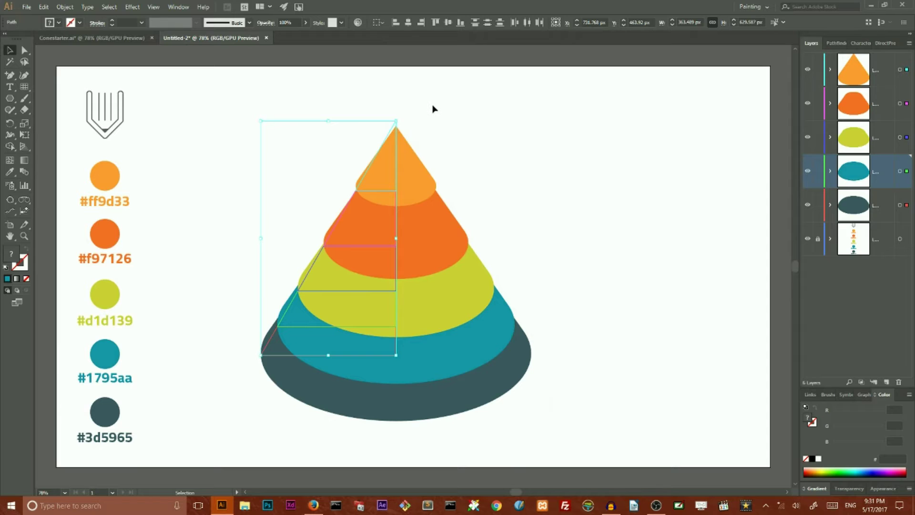
left_click(65, 7)
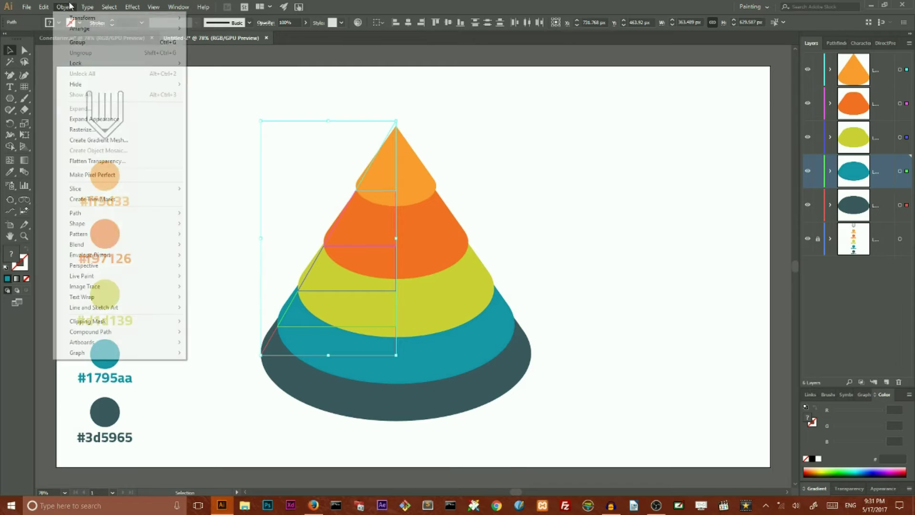
left_click(79, 120)
Select the top orange tier and expand the top layer to view its contents
left_click(348, 166)
left_click(396, 167)
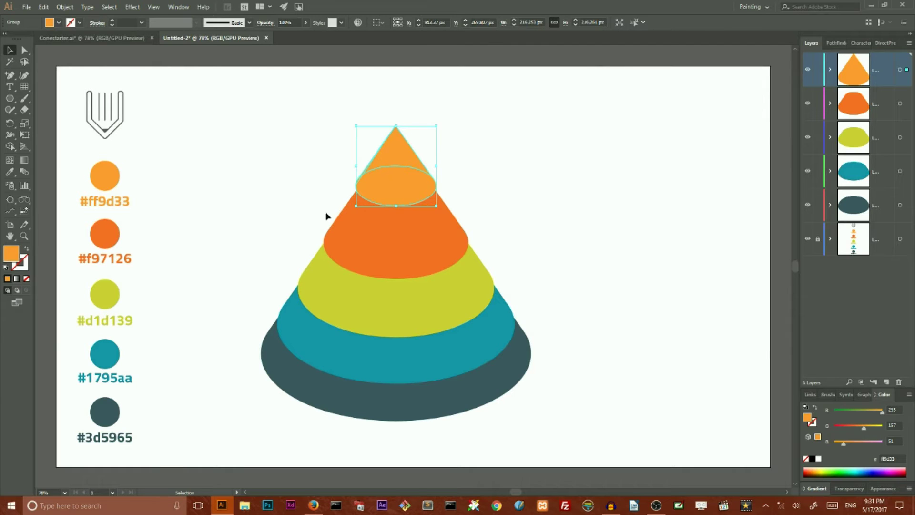
left_click(830, 70)
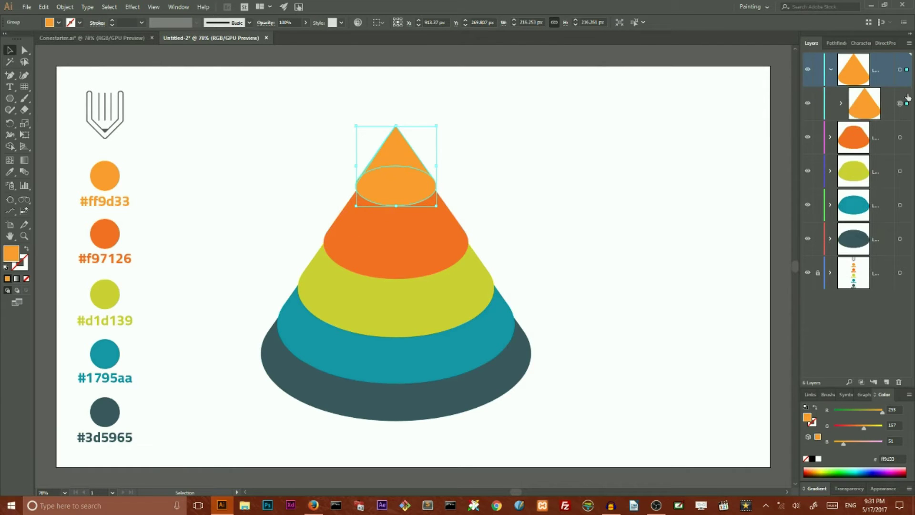
left_click(831, 70)
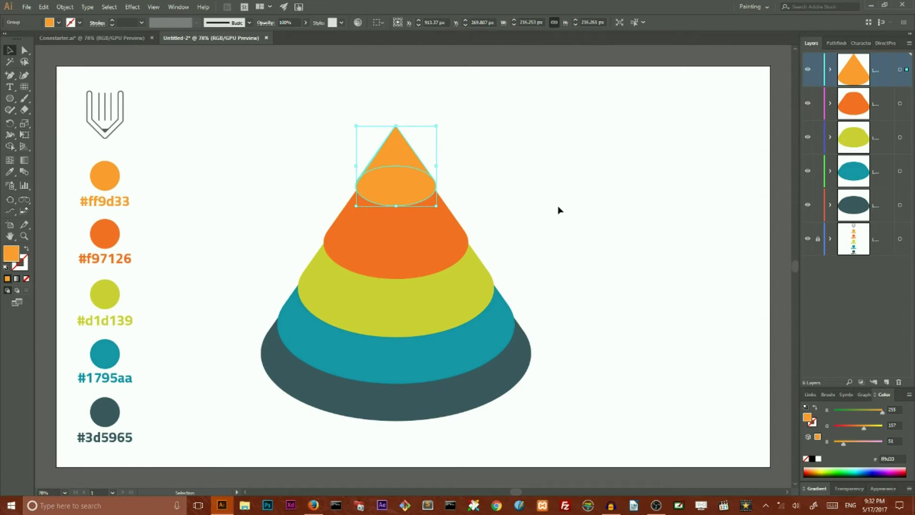
left_click(830, 70)
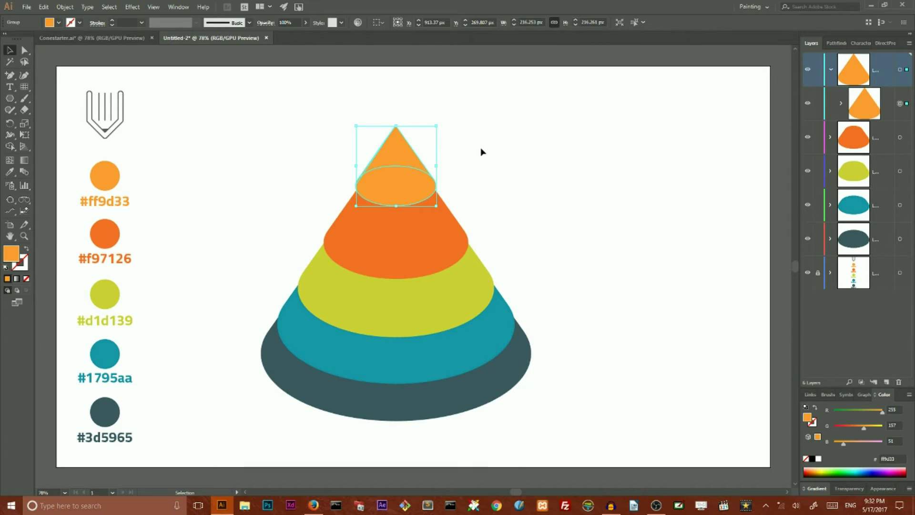
Ungroup the top orange tier twice and check its pieces with the Layers target circles
right_click(396, 155)
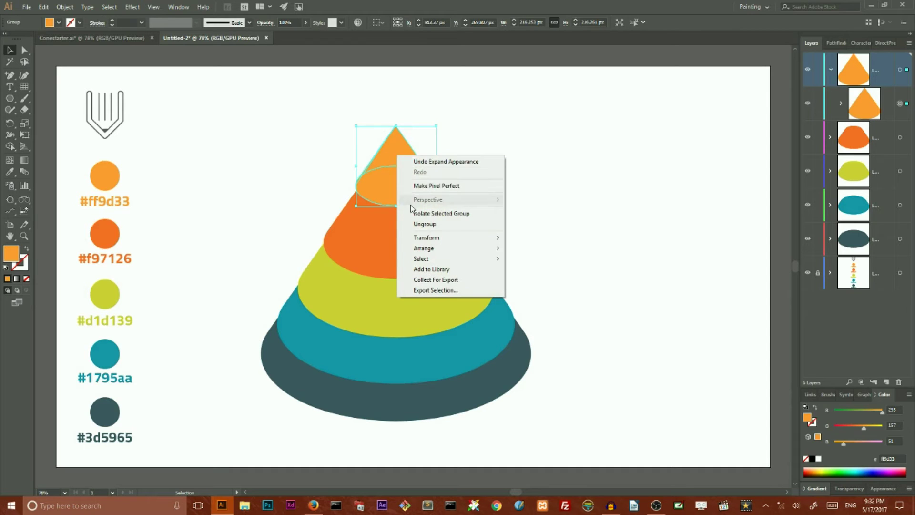
left_click(431, 226)
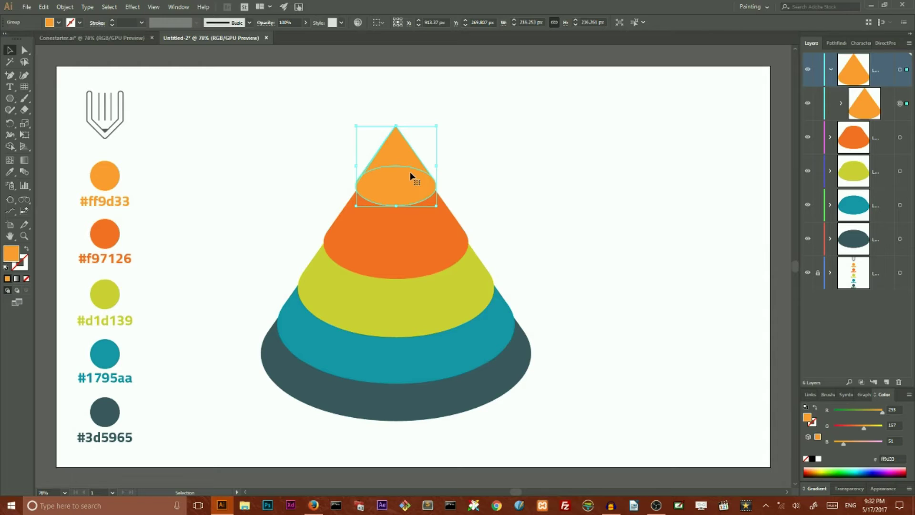
right_click(410, 172)
left_click(439, 242)
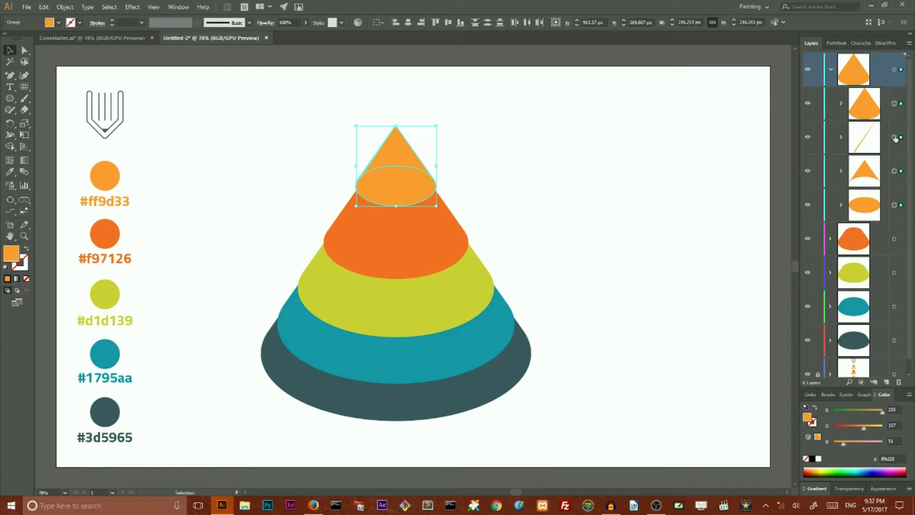
left_click(895, 103)
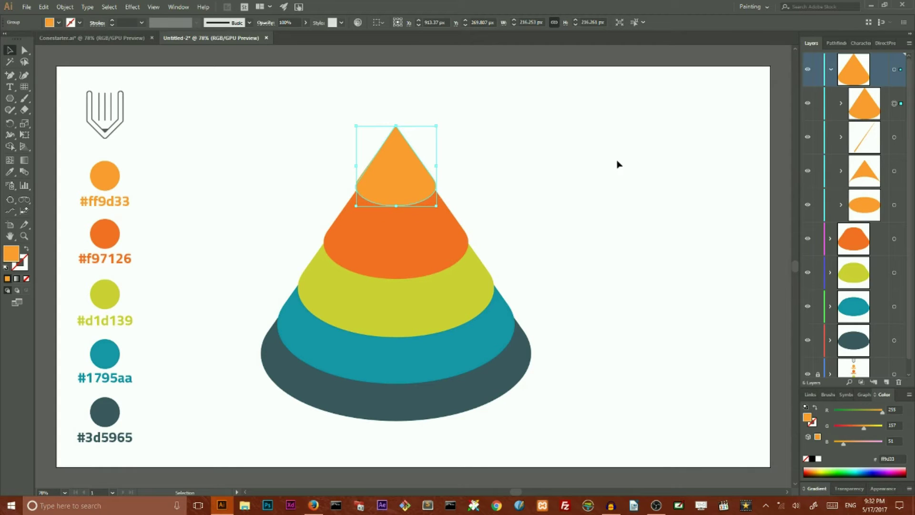
left_click(895, 138)
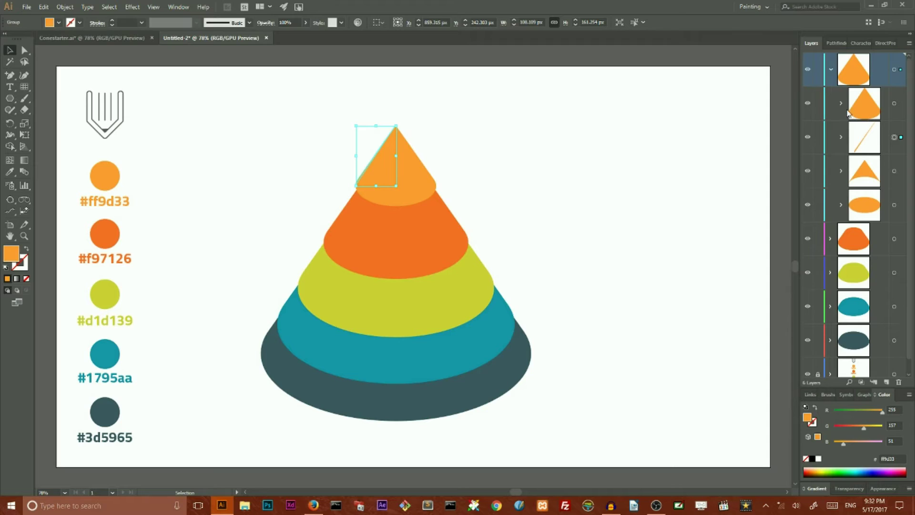
left_click(894, 103)
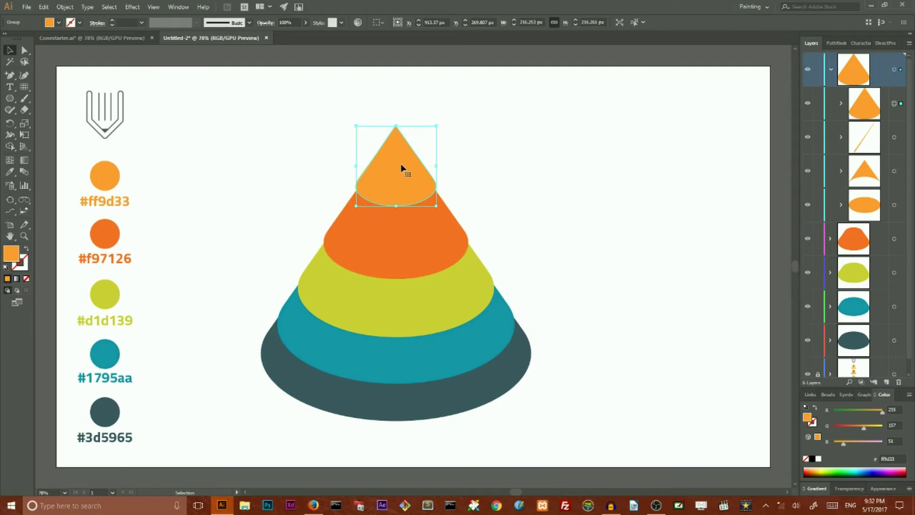
left_click(411, 240)
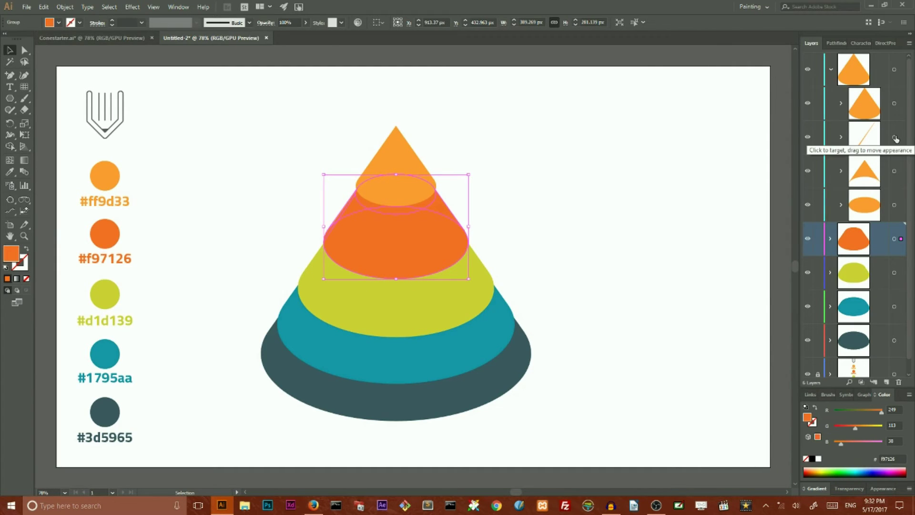
Ungroup the remaining top cone group into a plain path
left_click(894, 104)
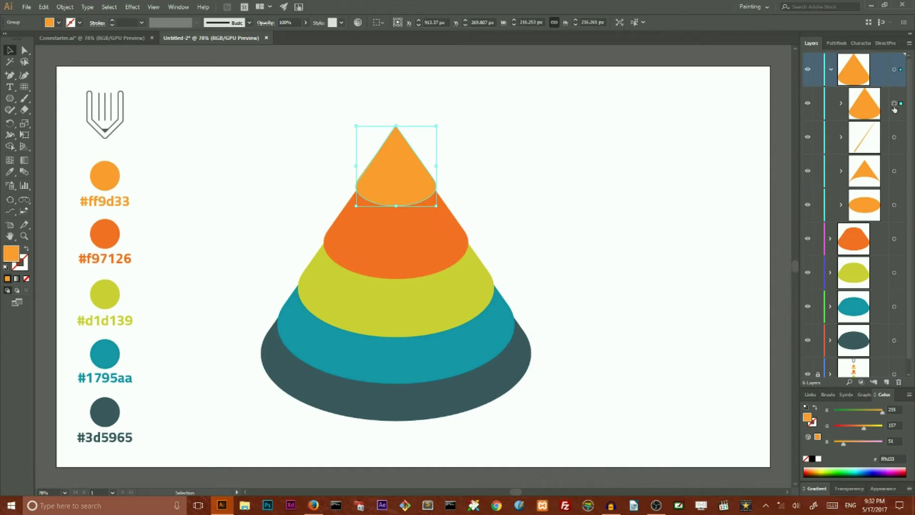
right_click(401, 167)
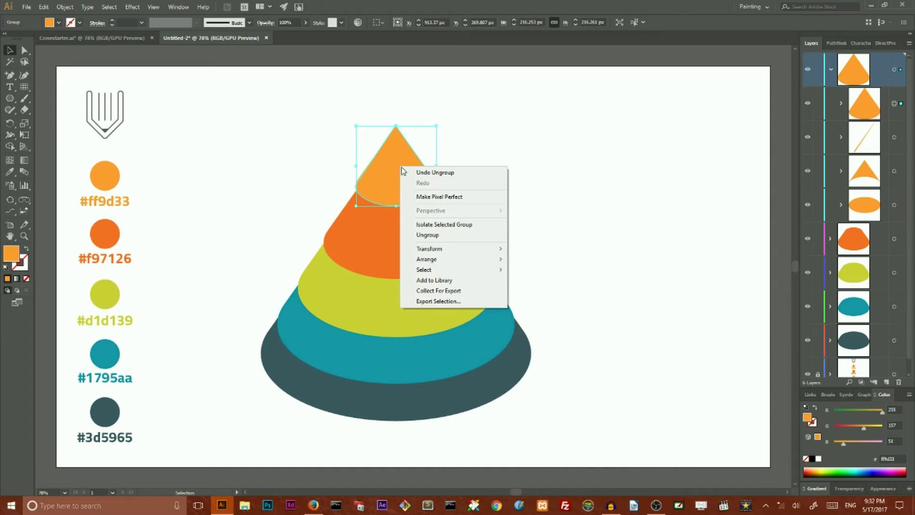
left_click(842, 103)
left_click(842, 104)
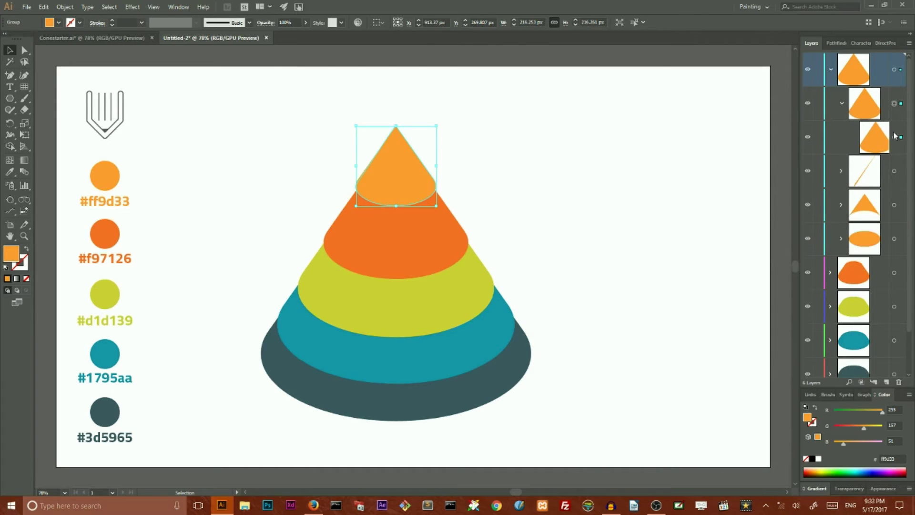
right_click(409, 161)
left_click(445, 230)
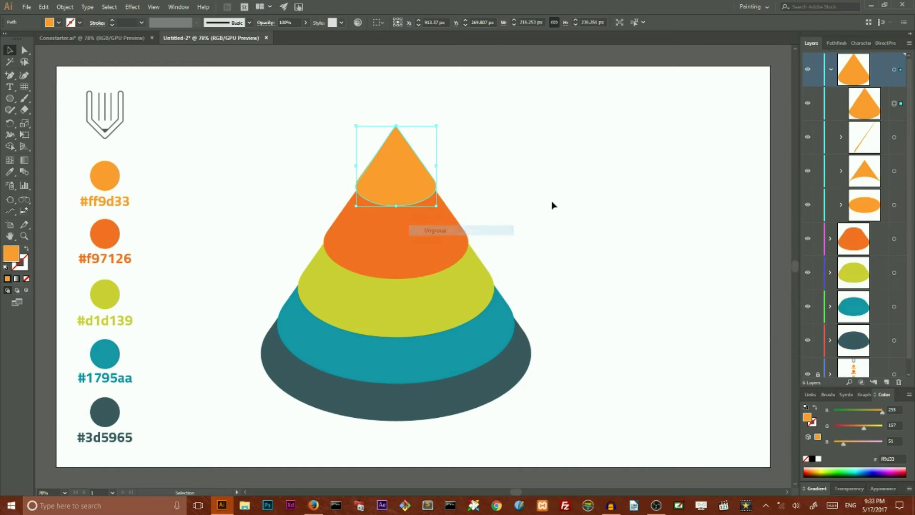
Unite the top cone piece and diagonal line using the Pathfinder panel
left_click(895, 138, "shift")
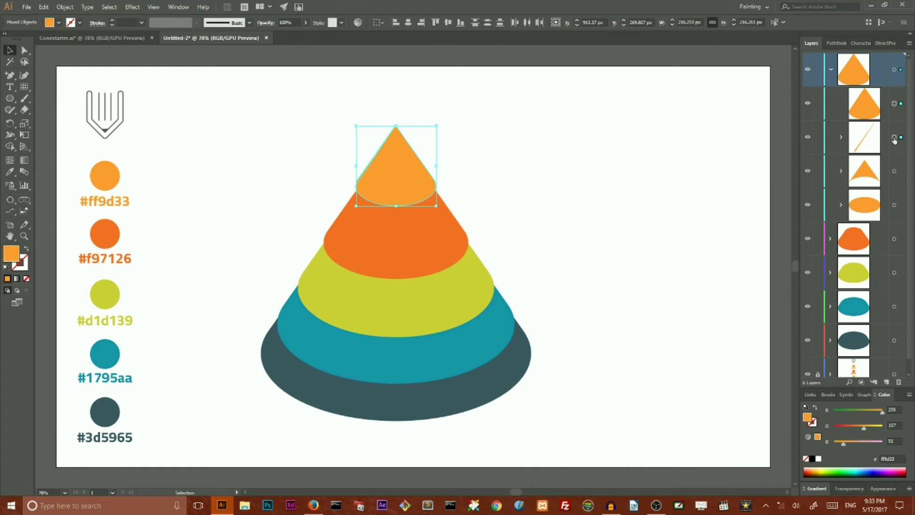
left_click(835, 43)
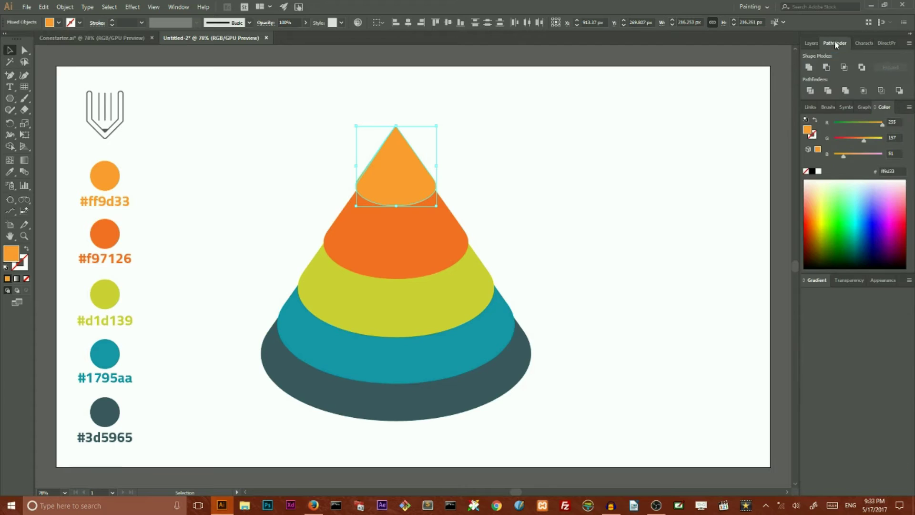
left_click(812, 70)
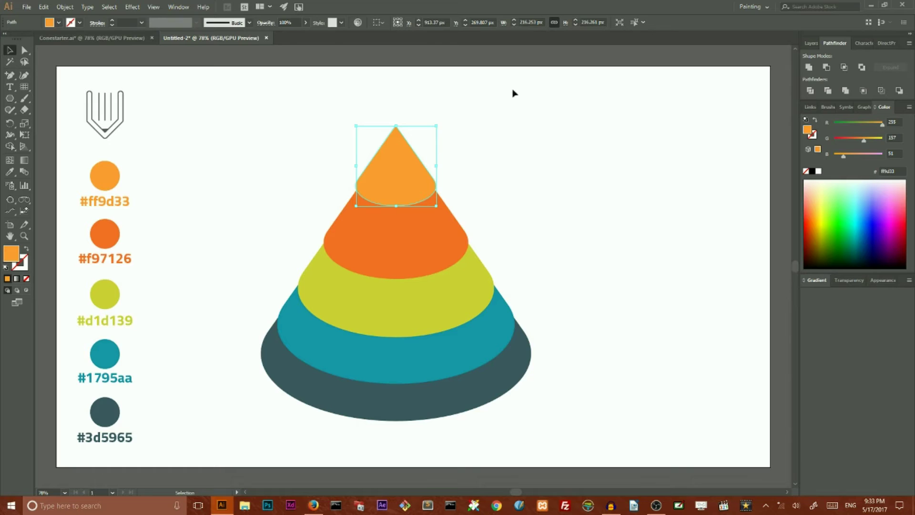
Drag the leftover ellipse to the Layers trash, leaving the single merged cone-top shape
left_click(178, 6)
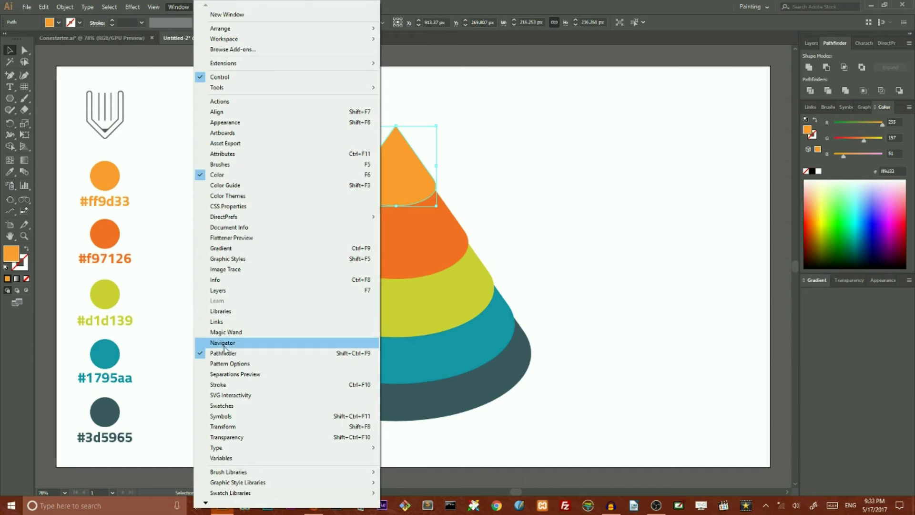
left_click(439, 157)
left_click(409, 160)
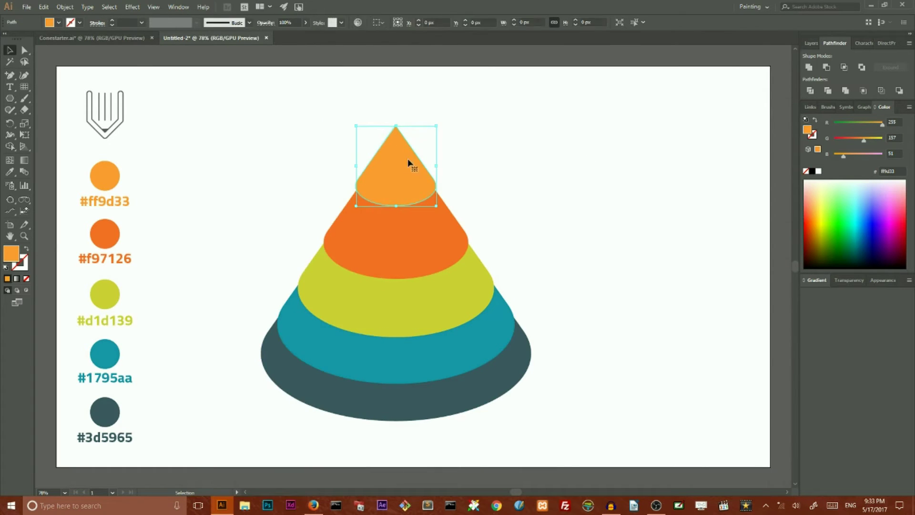
left_click(813, 43)
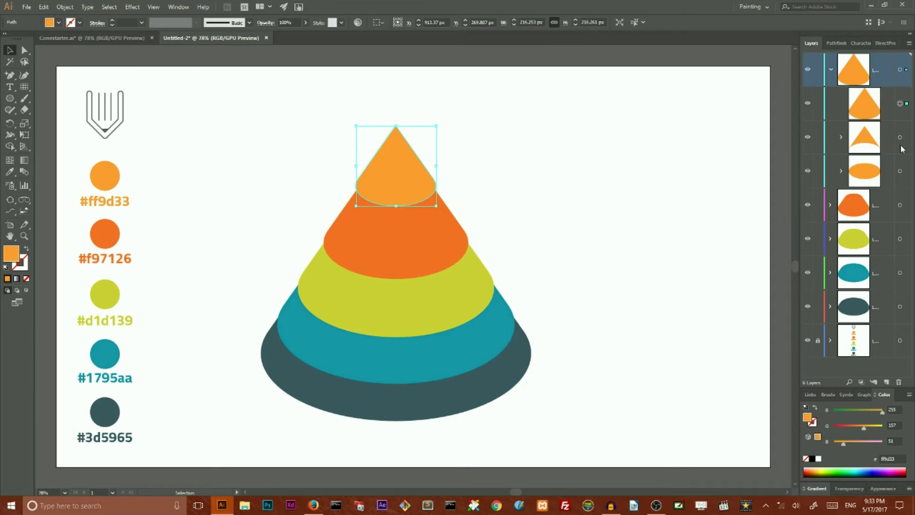
left_click(901, 171)
left_click_drag(901, 172, 902, 128)
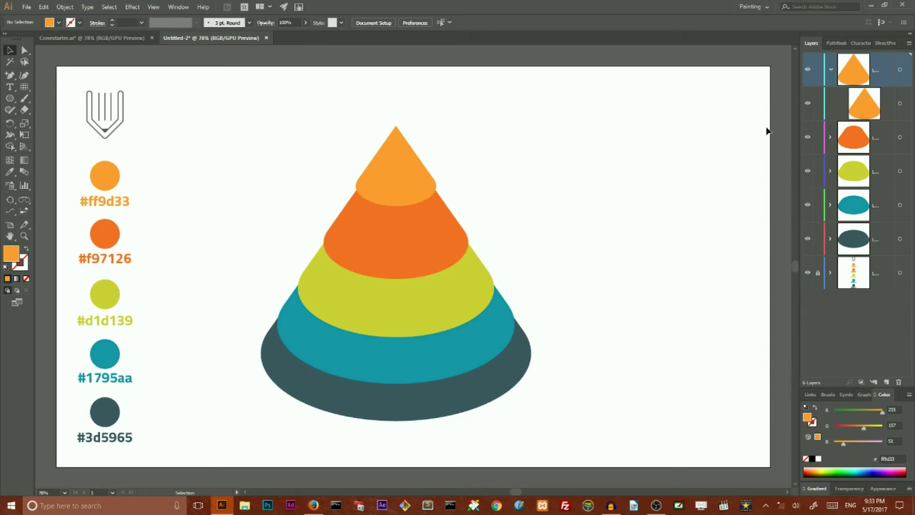
left_click(900, 104)
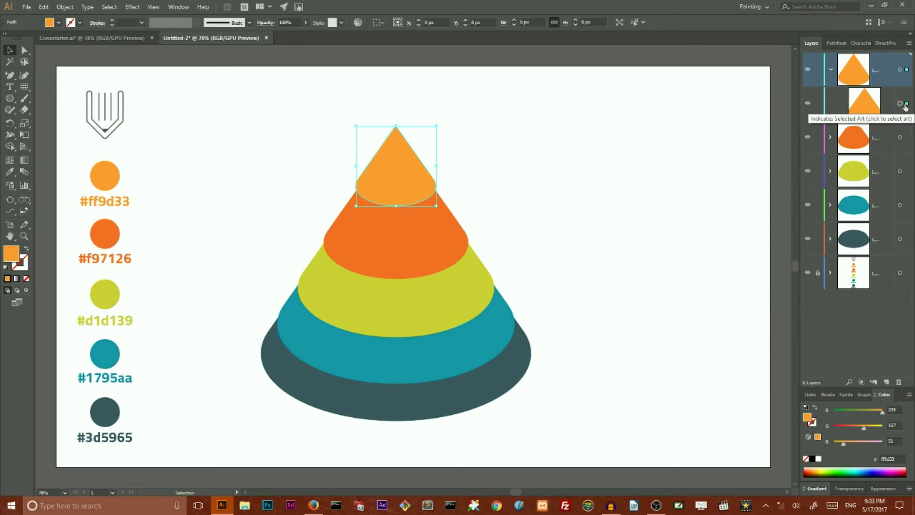
left_click(668, 136)
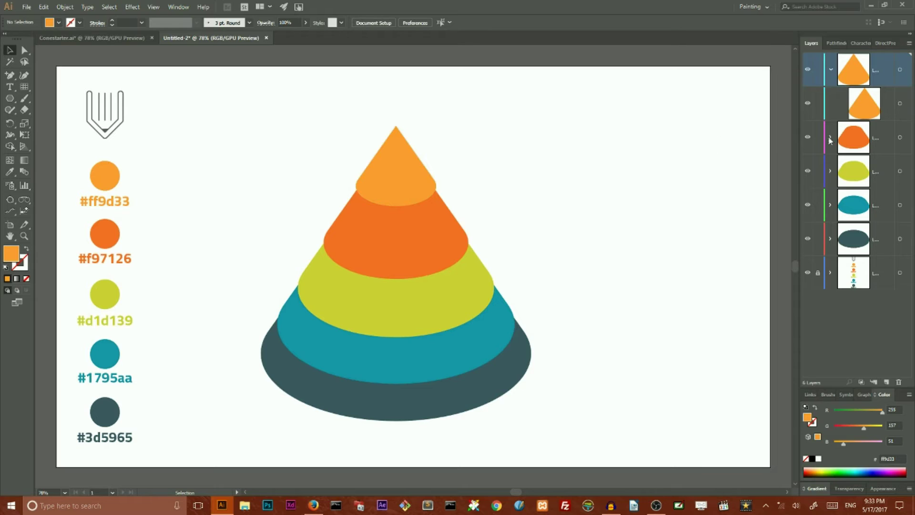
Ungroup the orange second tier twice into its separate pieces
left_click(413, 225)
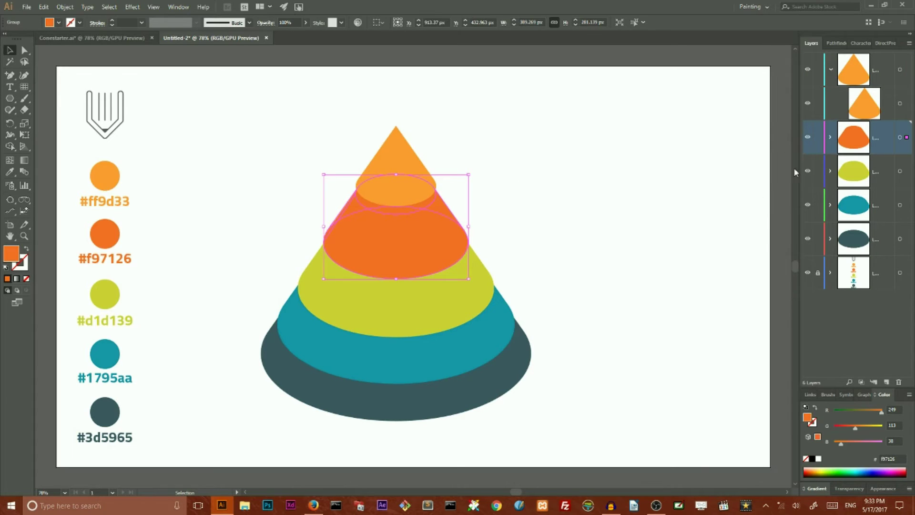
left_click(829, 137)
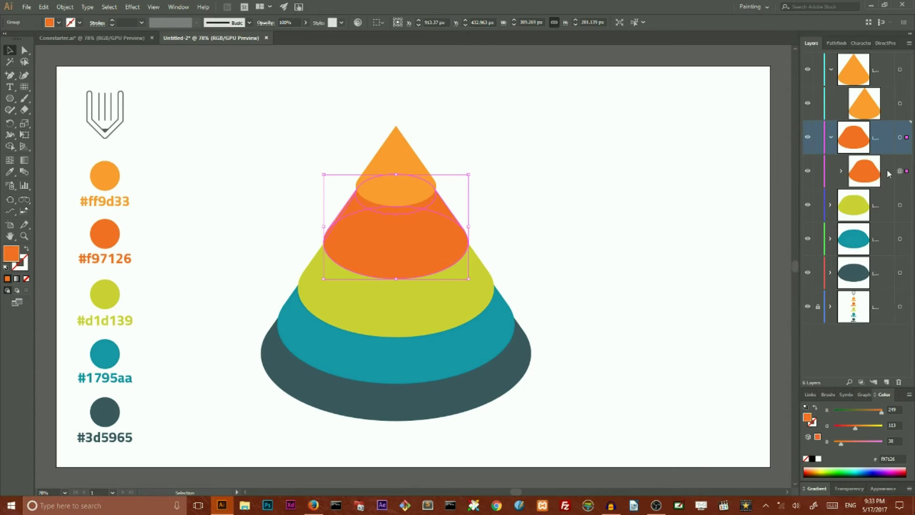
right_click(420, 220)
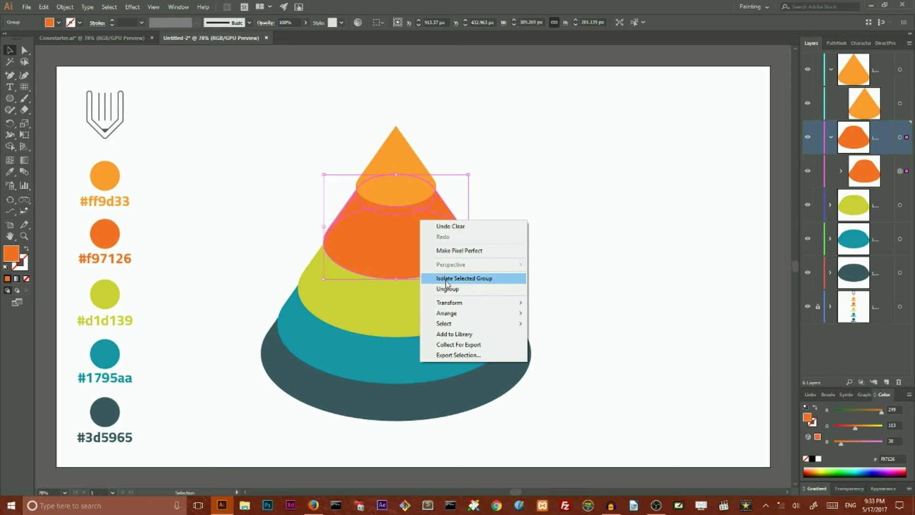
left_click(448, 288)
right_click(430, 238)
left_click(456, 305)
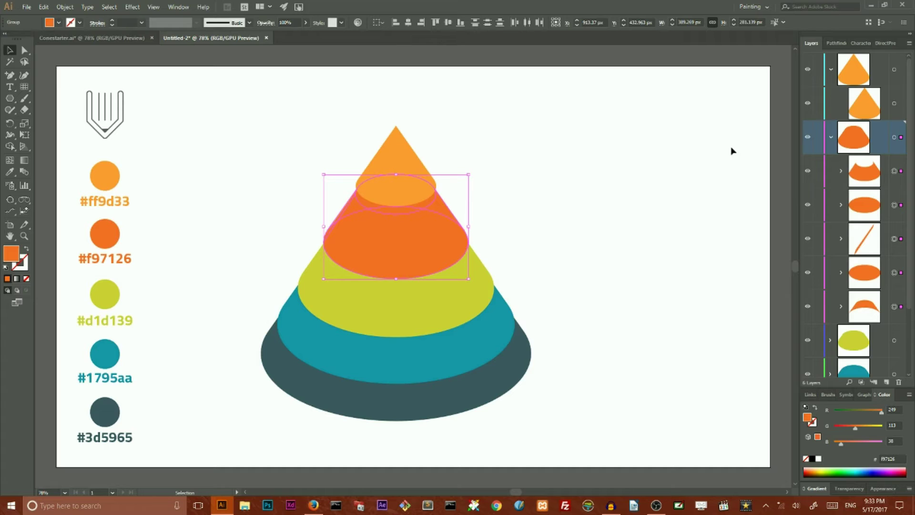
Select the orange ellipse piece and open Recolor Artwork for it
left_click(895, 238)
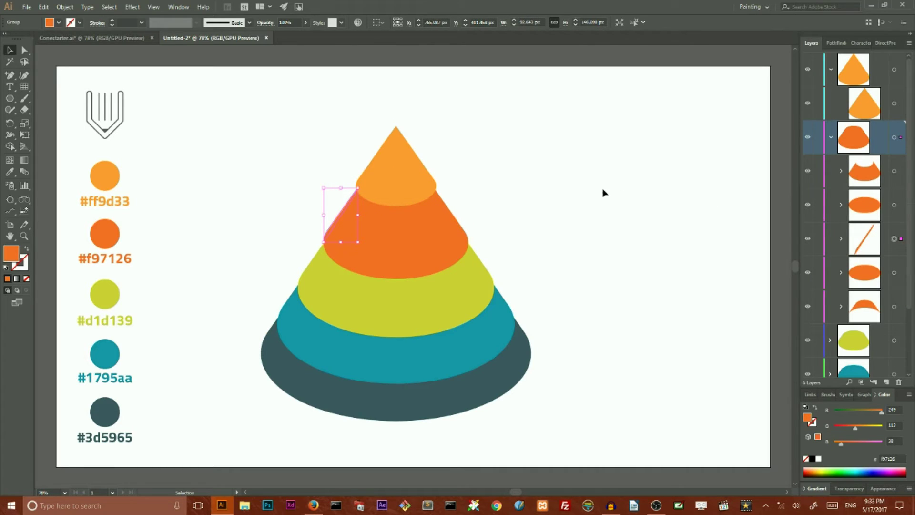
left_click(418, 210)
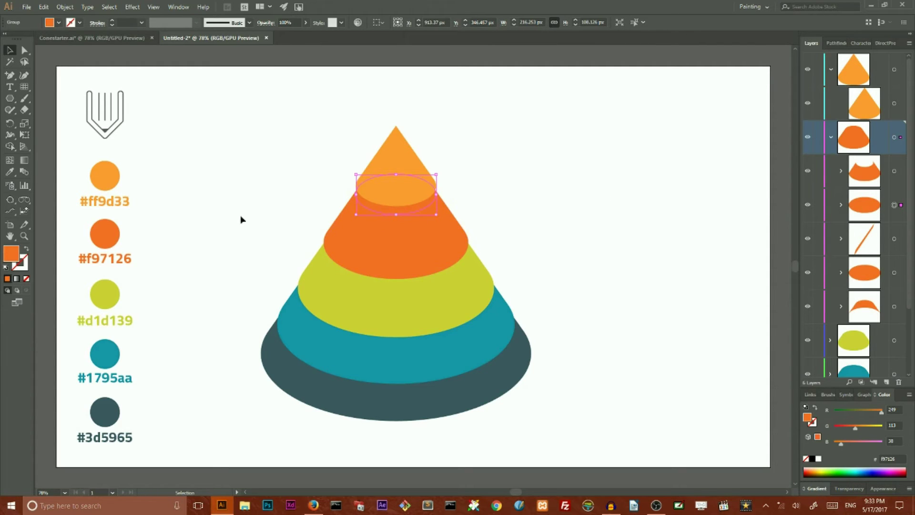
left_click(358, 22)
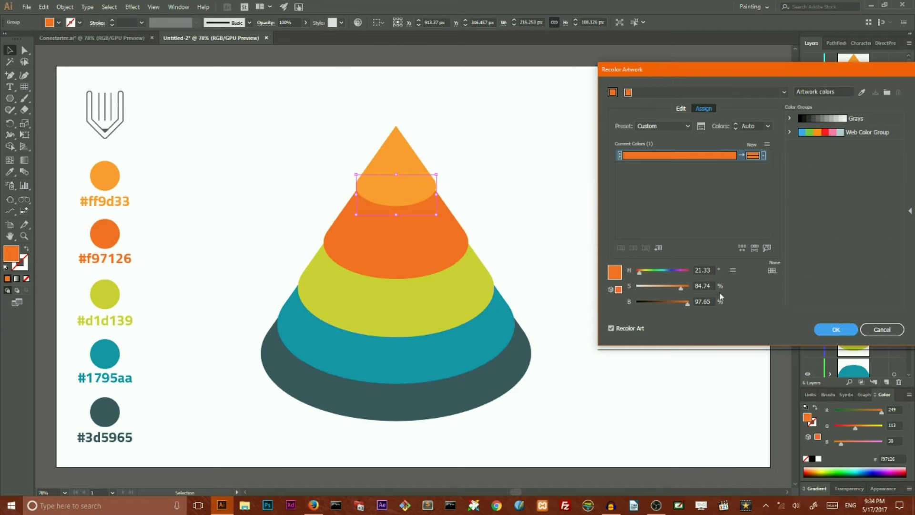
In Recolor Artwork, set the ellipse's S to 90 and B to 78, then confirm with OK
left_click(702, 286)
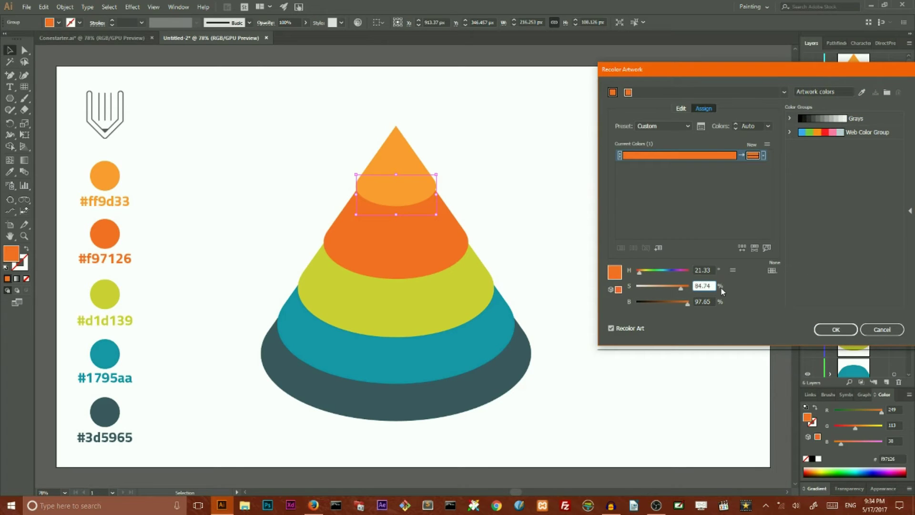
type("86")
key("Return")
left_click(705, 300)
type("87")
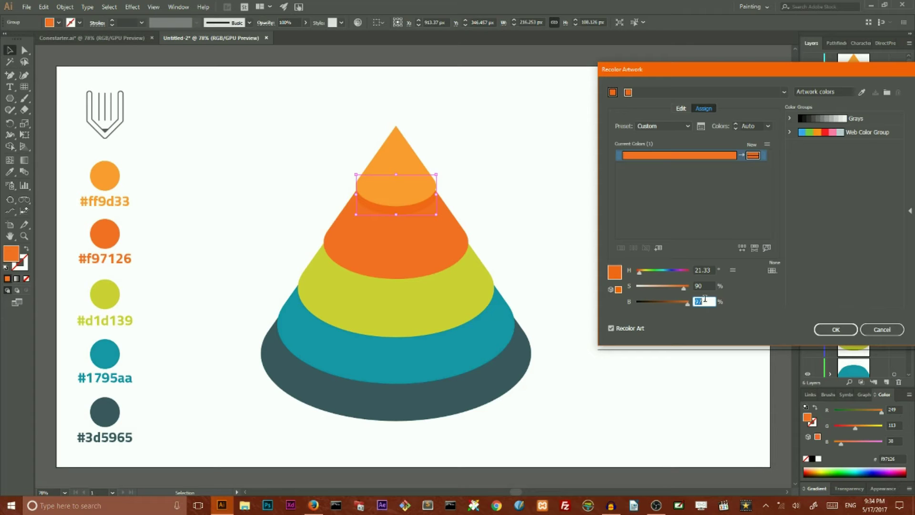
key("Return")
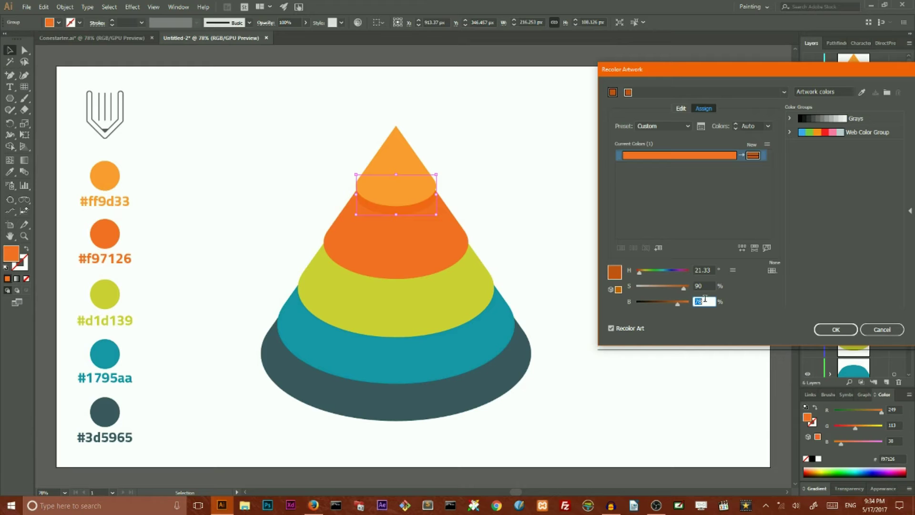
left_click(612, 329)
left_click(612, 329)
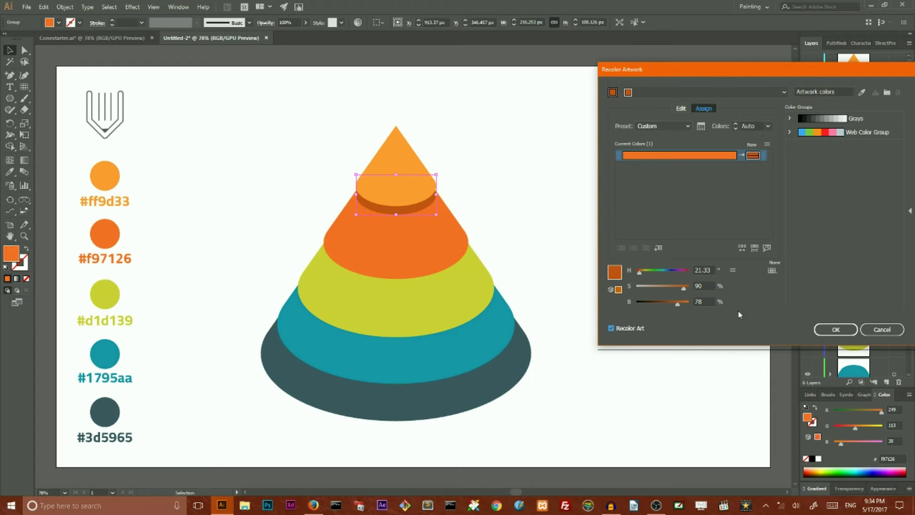
left_click(844, 330)
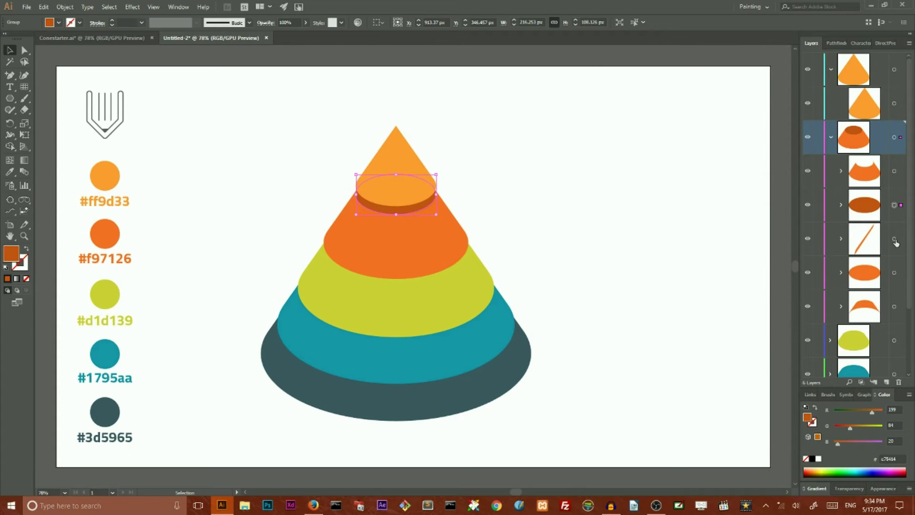
Unite the orange tier's side triangle with its orange band in Pathfinder, then deselect
left_click(895, 238)
left_click(895, 170, "shift")
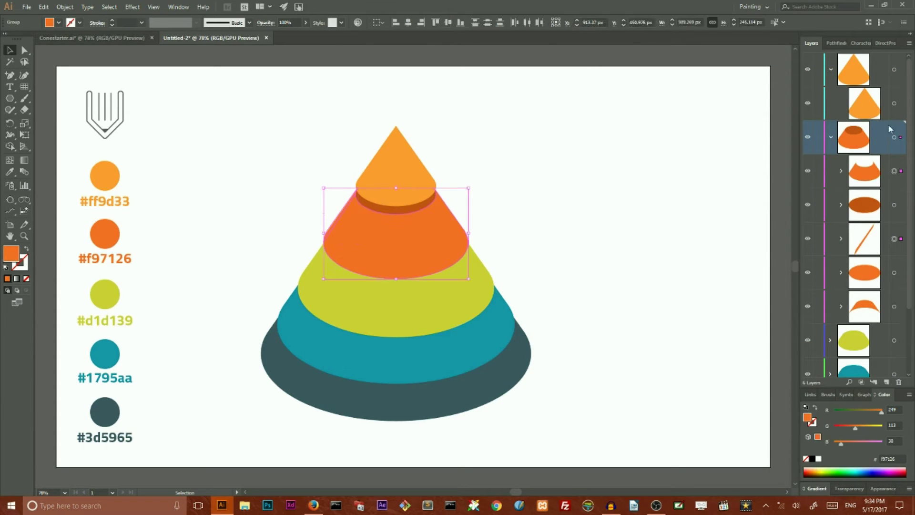
left_click(835, 43)
left_click(810, 66)
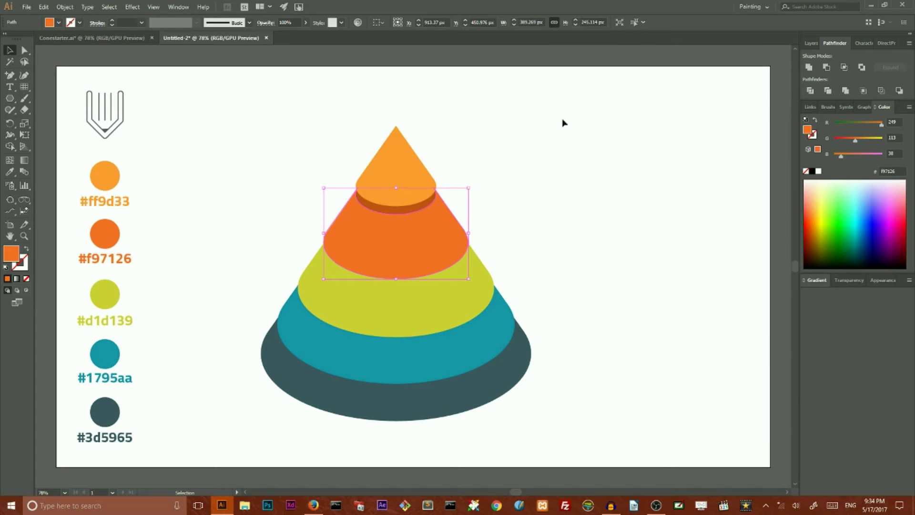
left_click(536, 156)
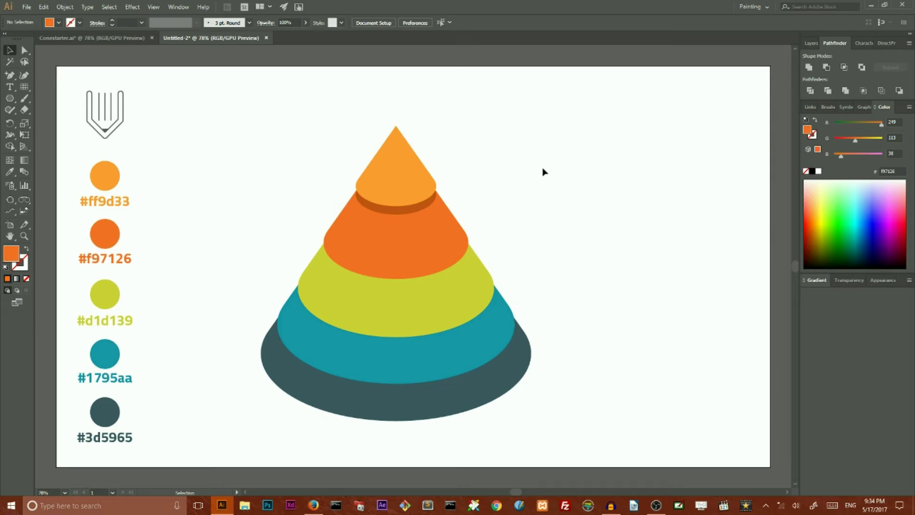
Ungroup the yellow tier and recolour its top ellipse to brightness 63
left_click(448, 303)
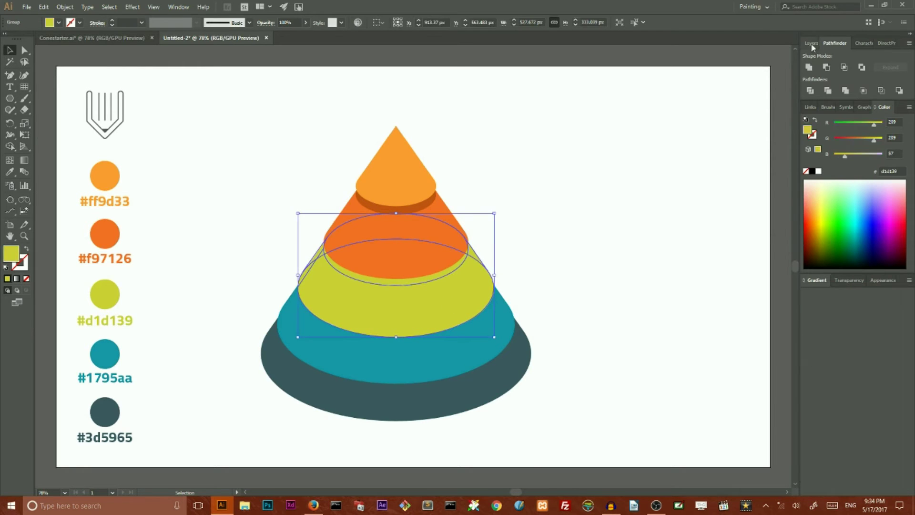
key("F7")
right_click(420, 305)
left_click(448, 374)
left_click_drag(298, 237, 327, 286)
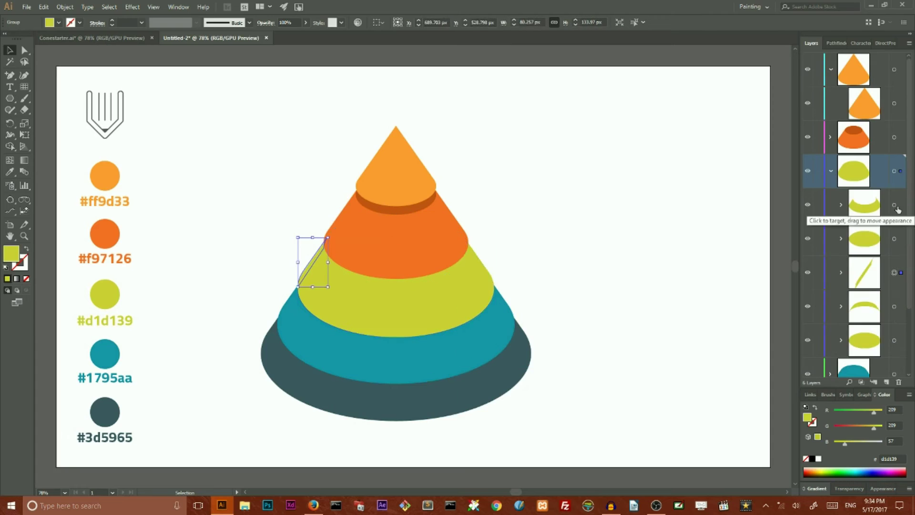
left_click(897, 190)
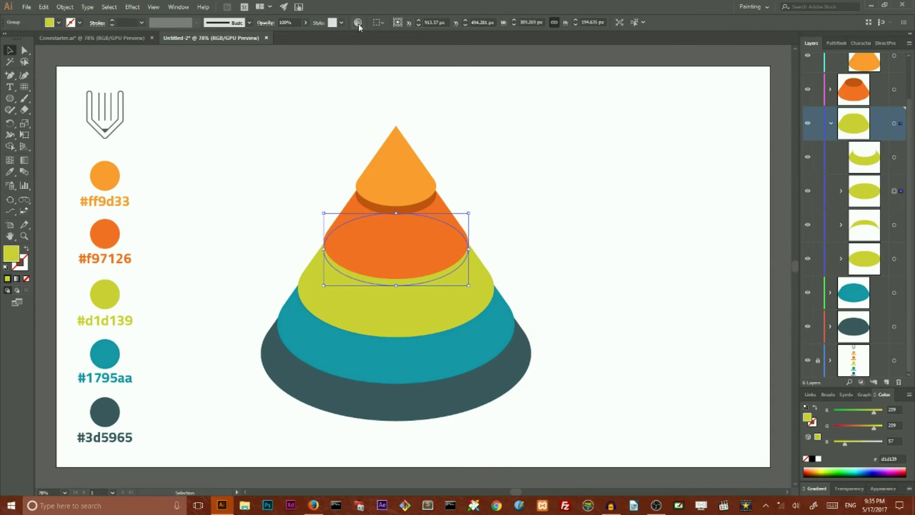
left_click(358, 22)
left_click(706, 301)
type("63")
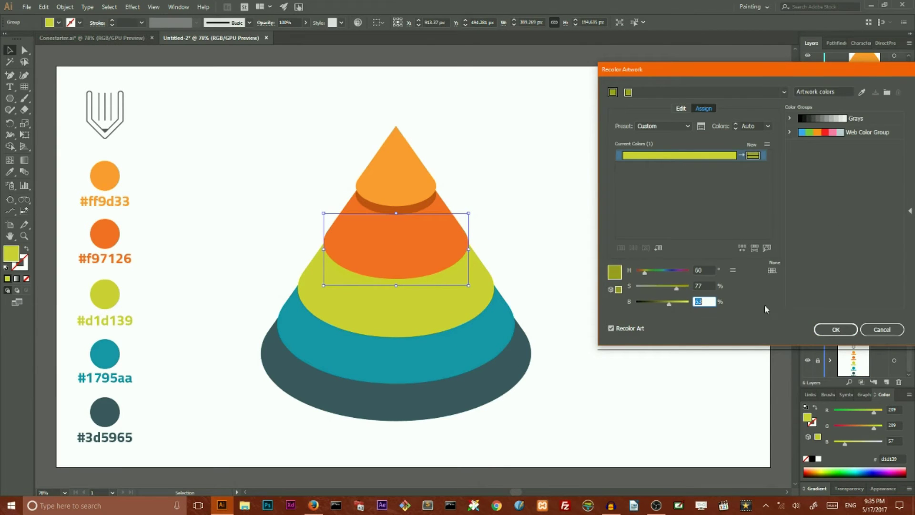
left_click(836, 330)
Ungroup the teal tier and recolour its top ellipse to saturation 91, brightness 60
left_click(900, 205)
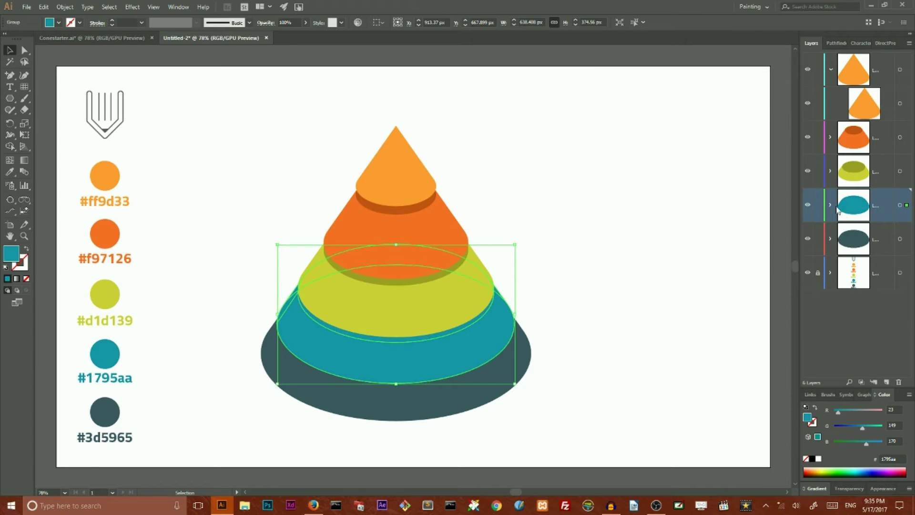
right_click(461, 222)
left_click(505, 406)
left_click(895, 259)
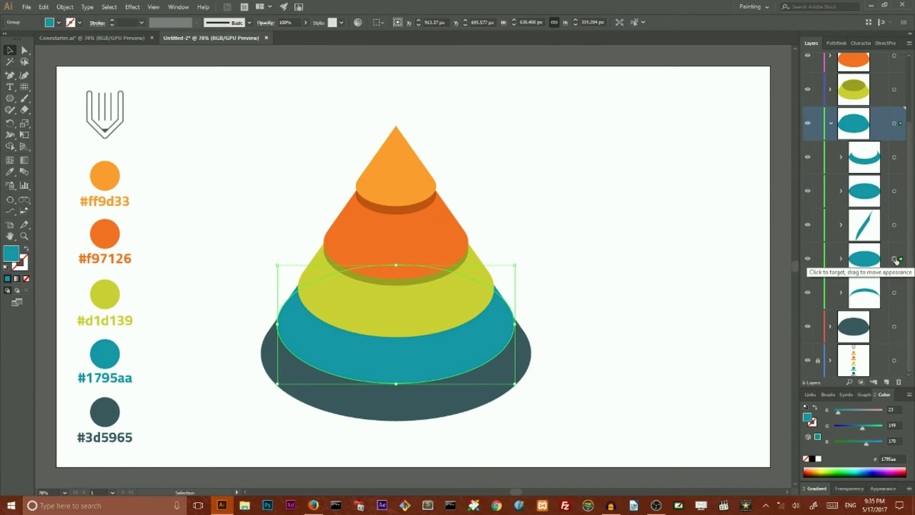
left_click(895, 191)
left_click(358, 23)
left_click(703, 286)
type("91")
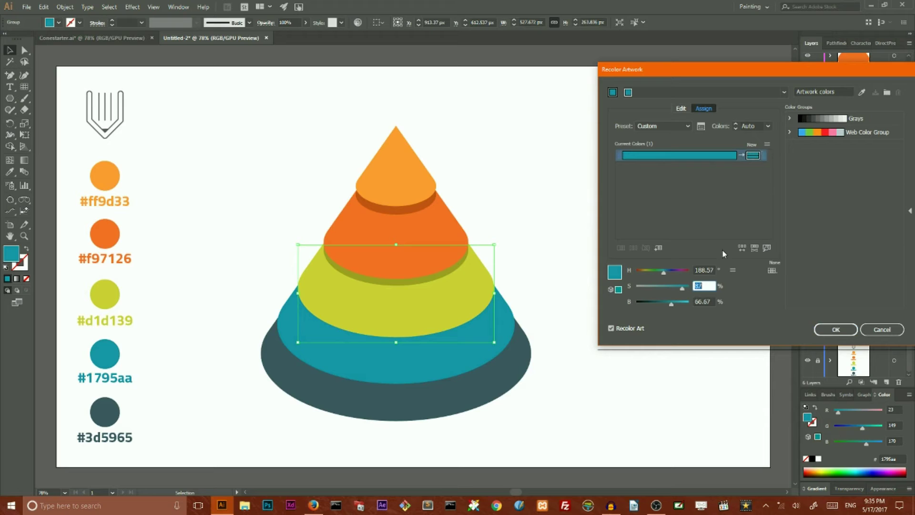
left_click(705, 301)
type("60")
key("Tab")
left_click(836, 329)
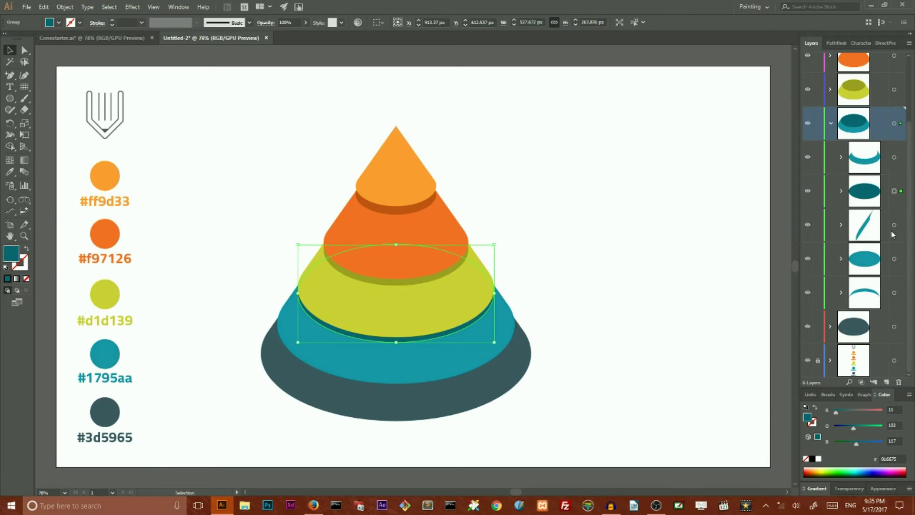
Ungroup the dark base tier and lower its ellipse brightness to 20
left_click(835, 43)
left_click(811, 43)
left_click(534, 366)
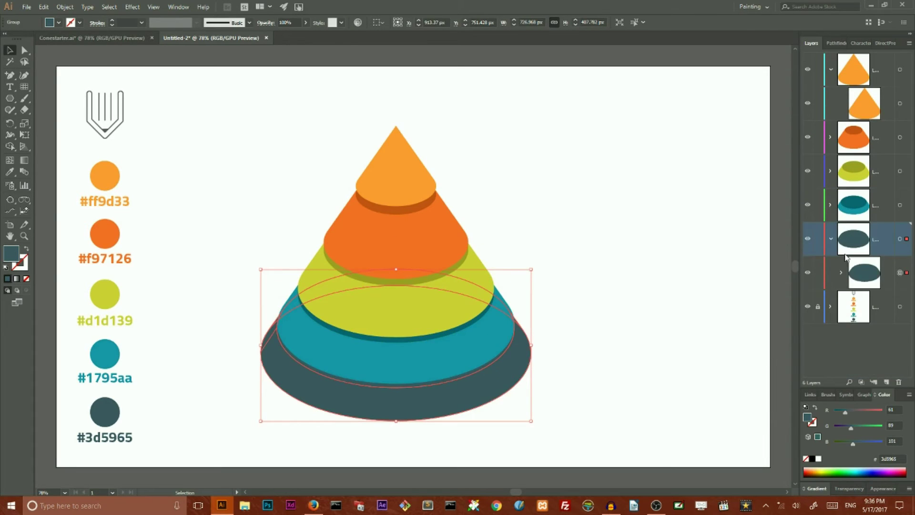
right_click(494, 363)
left_click(528, 291)
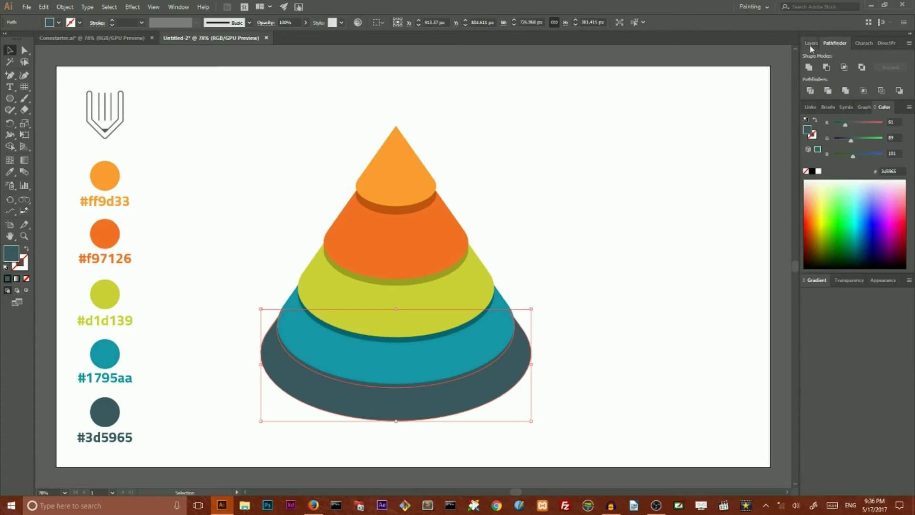
left_click(358, 23)
left_click_drag(657, 303, 647, 304)
left_click(704, 286)
key("Return")
left_click(614, 221)
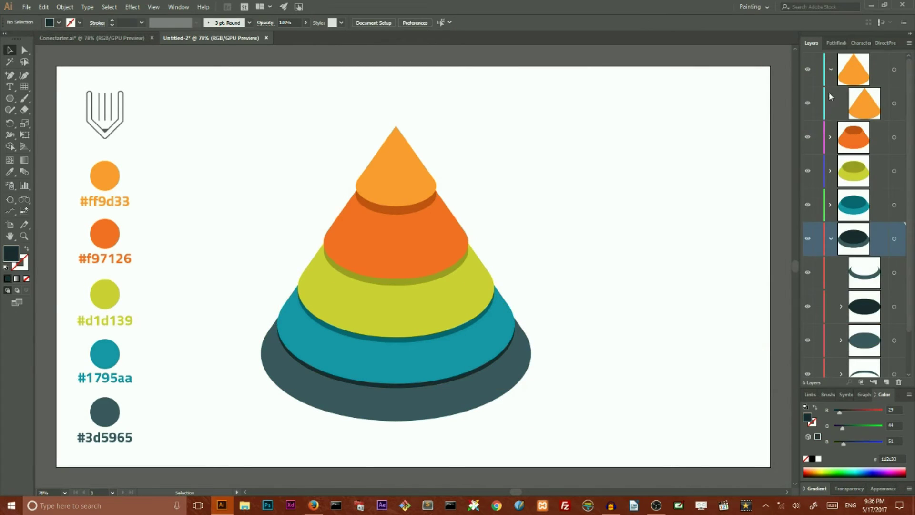
Collapse the layer contents, move all five cone tiers right and down, then select the top cone layer
left_click(830, 238)
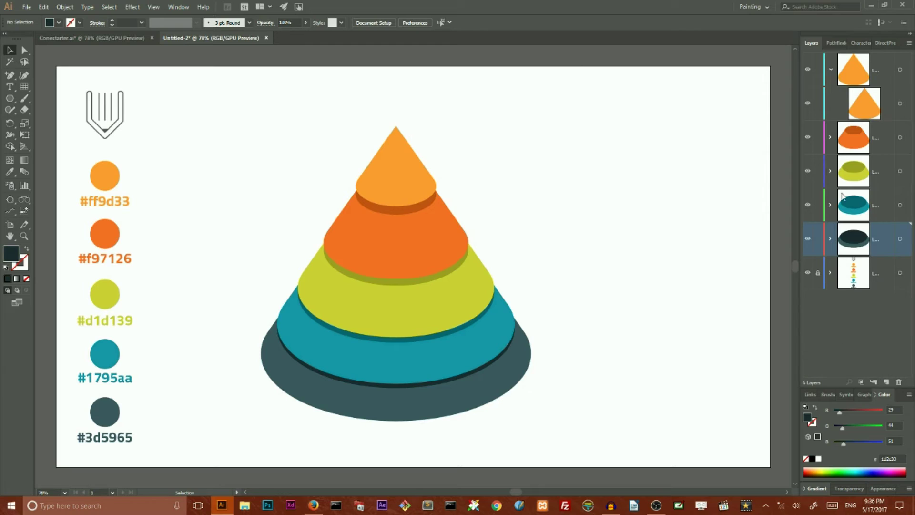
left_click(831, 67)
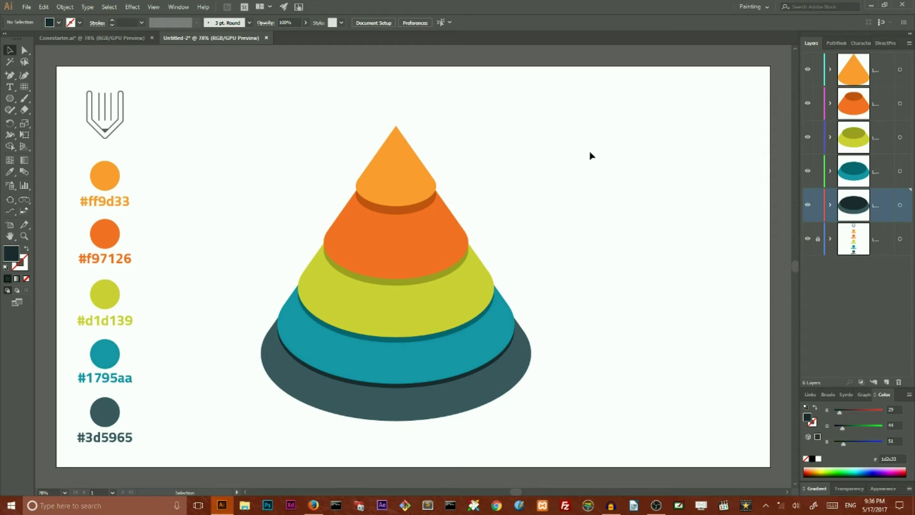
left_click_drag(212, 123, 581, 433)
left_click_drag(389, 228, 424, 234)
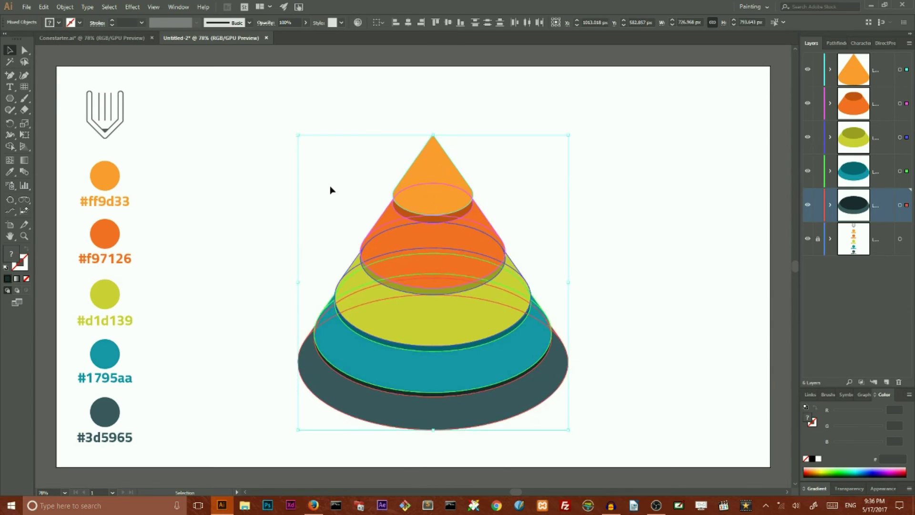
left_click(329, 189)
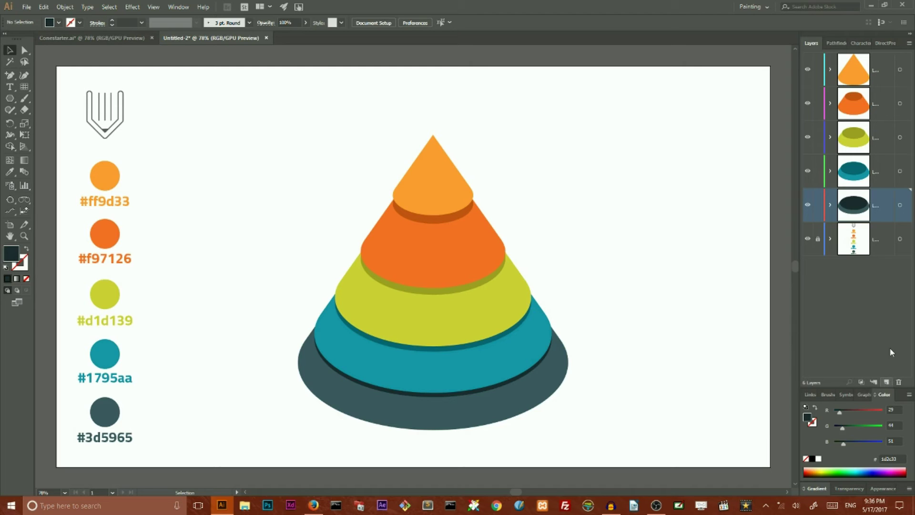
left_click(881, 65)
Add a new top layer and put a front copy of all five cone tiers on it
left_click(888, 383)
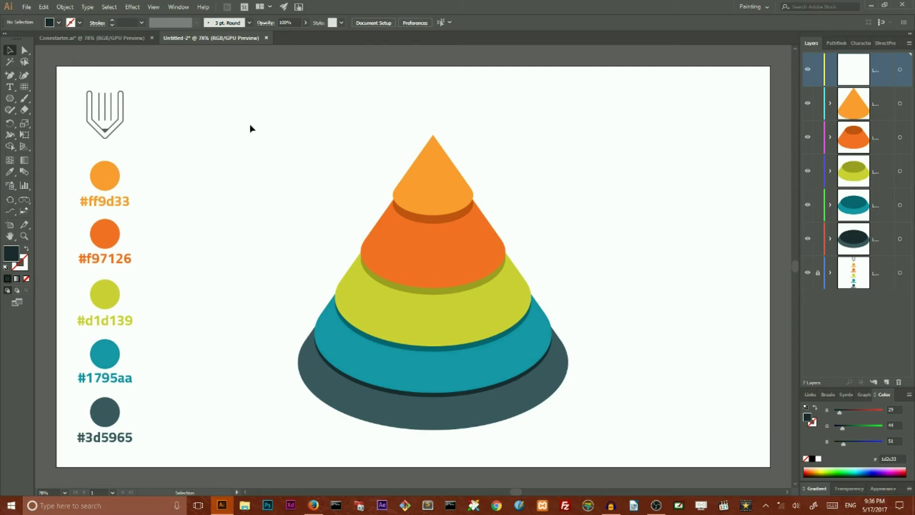
left_click_drag(249, 128, 620, 455)
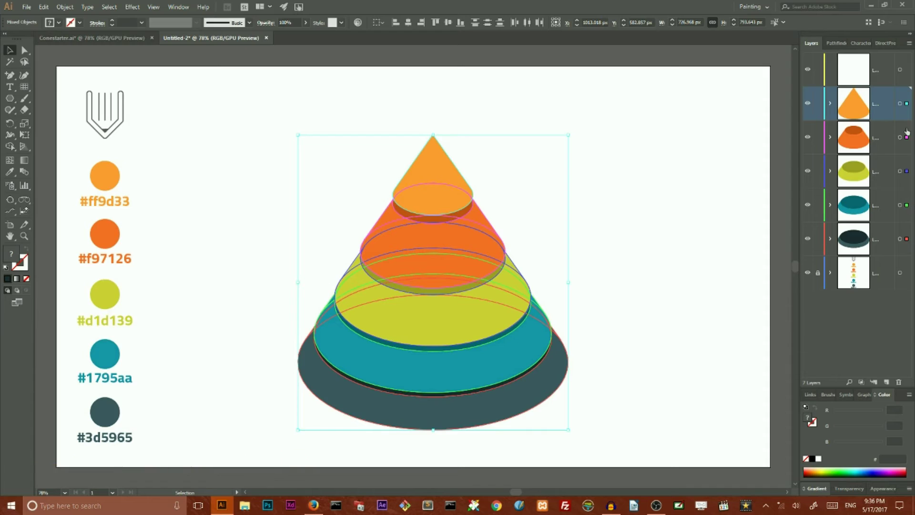
key("a")
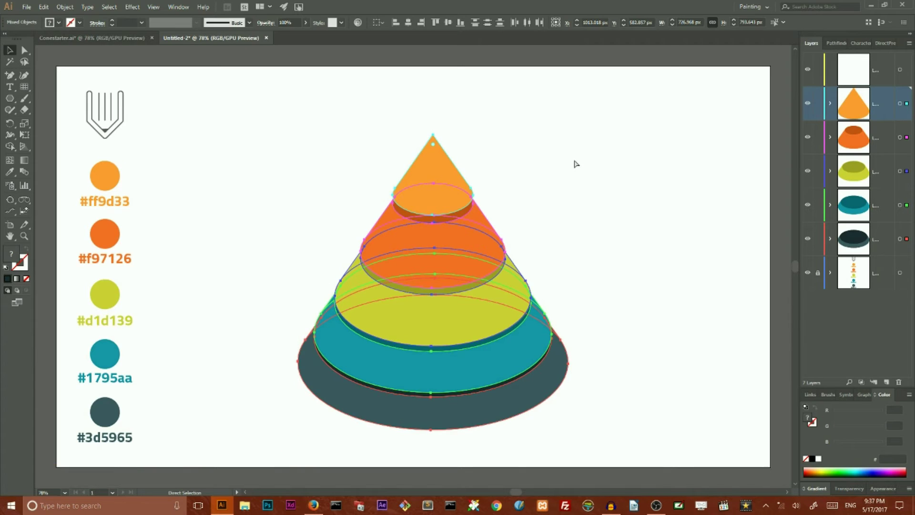
key("ctrl+f")
key("v")
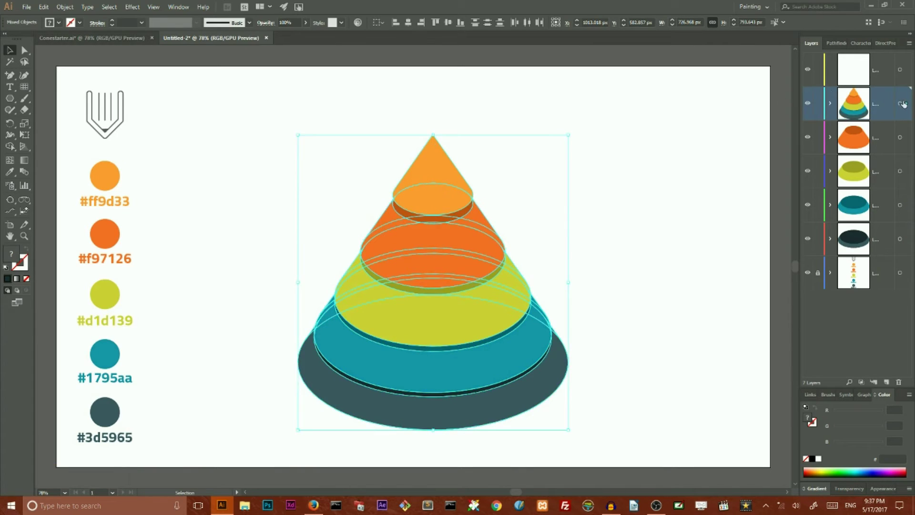
left_click_drag(912, 89, 911, 107)
left_click_drag(908, 109, 909, 73)
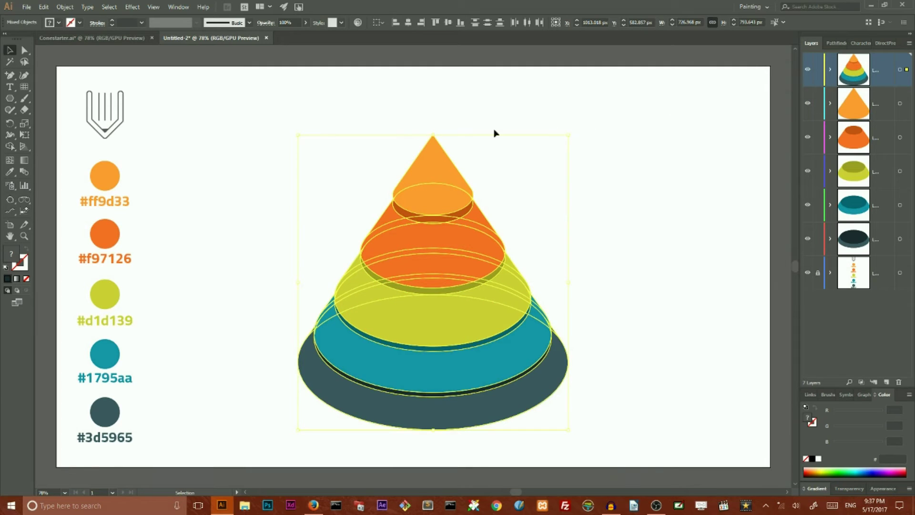
Unite the duplicate cone into one orange compound shape, delete it, and show the Layers list
left_click(837, 42)
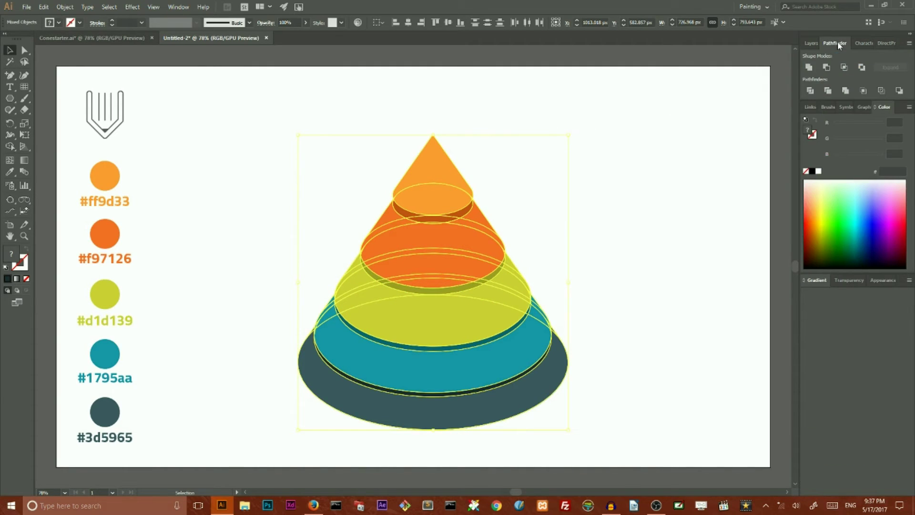
left_click(809, 67)
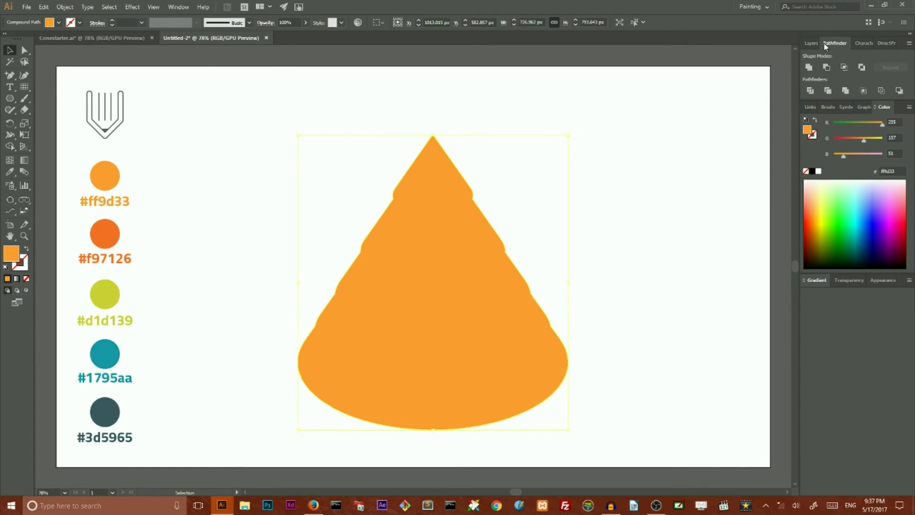
key("Delete")
left_click(811, 43)
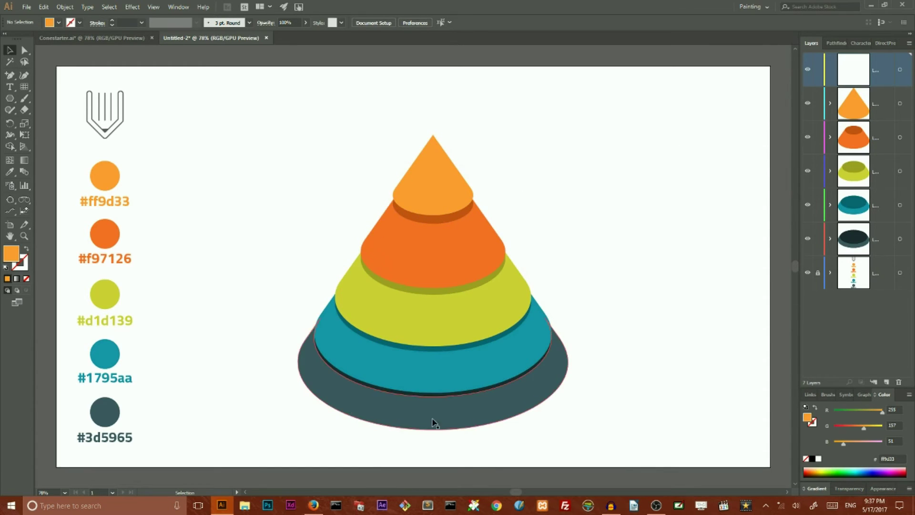
Scale the top cone tier non-uniformly to 90% horizontal, keeping its height
left_click(901, 104)
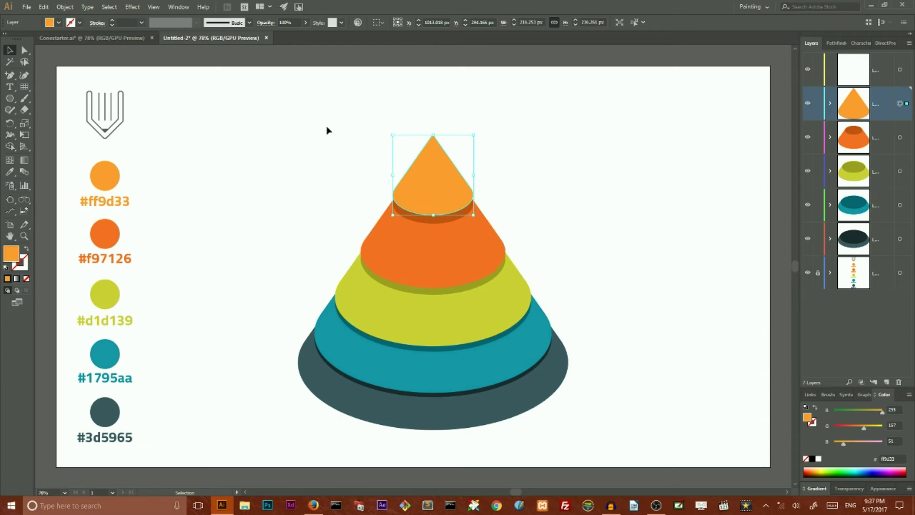
double_click(24, 125)
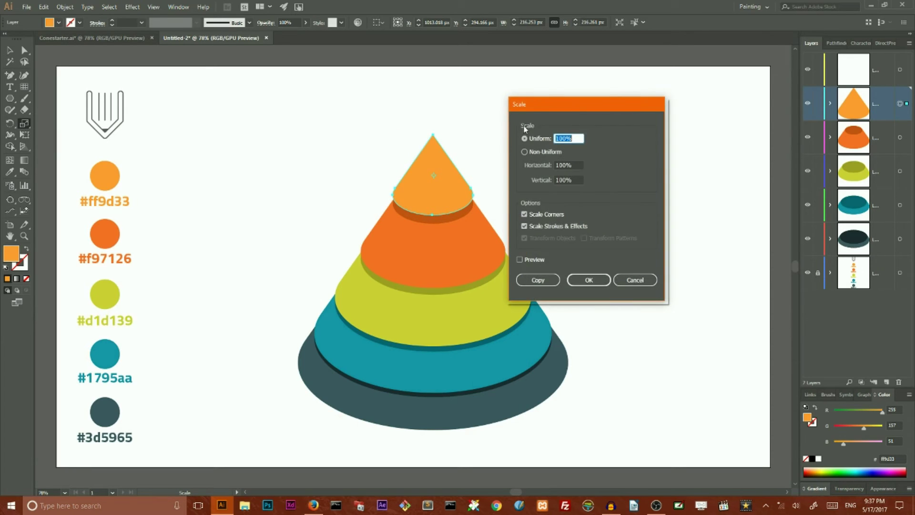
left_click_drag(535, 108, 635, 95)
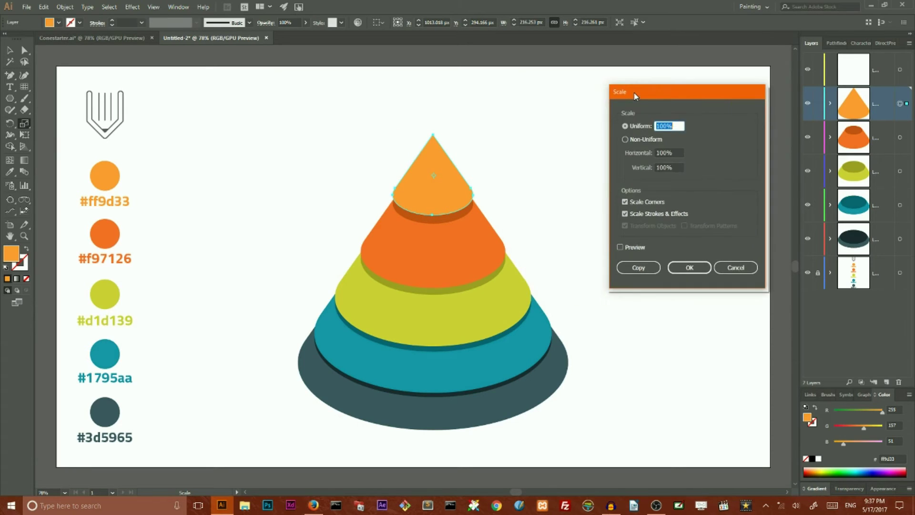
left_click(625, 139)
left_click(665, 152)
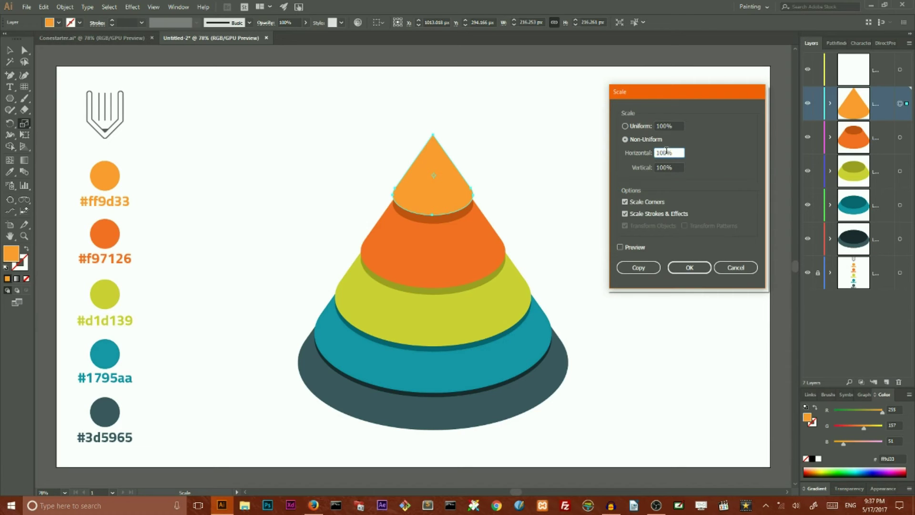
key("Down")
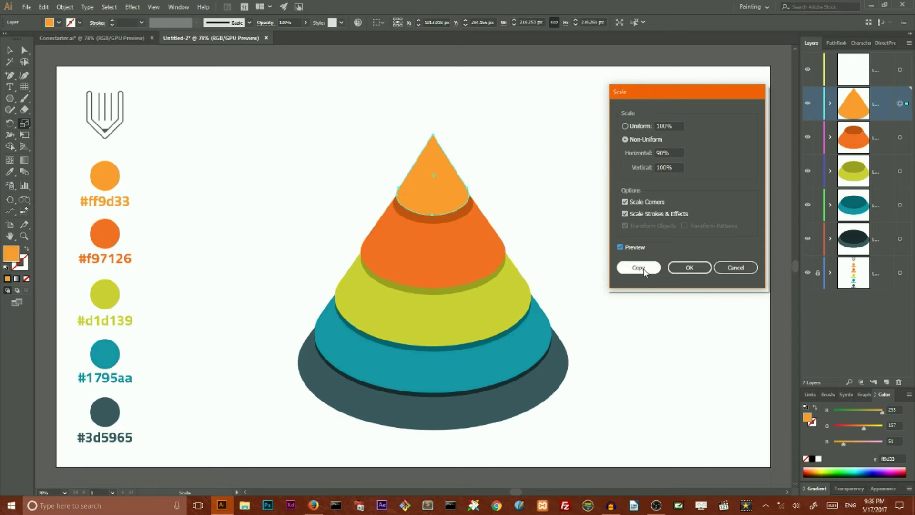
left_click(690, 268)
Scale the orange tier non-uniformly to 93% horizontal, keeping its height
left_click(901, 137)
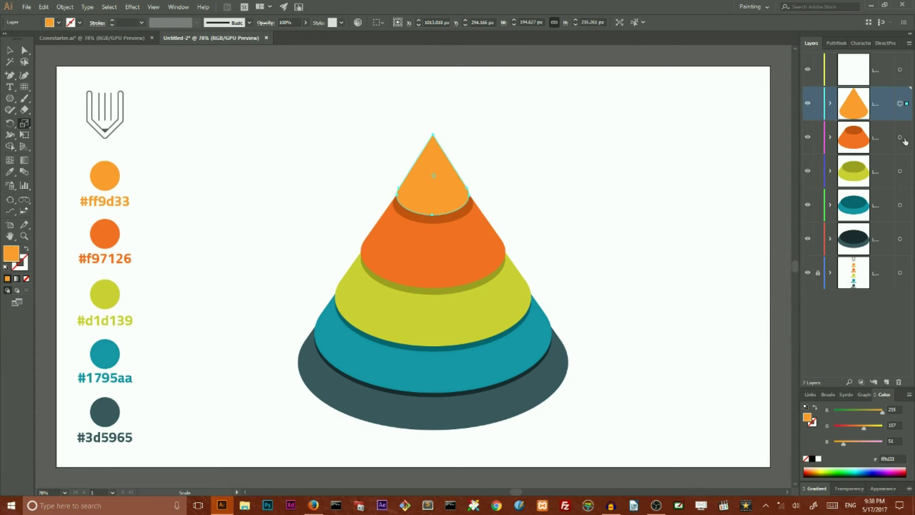
double_click(24, 125)
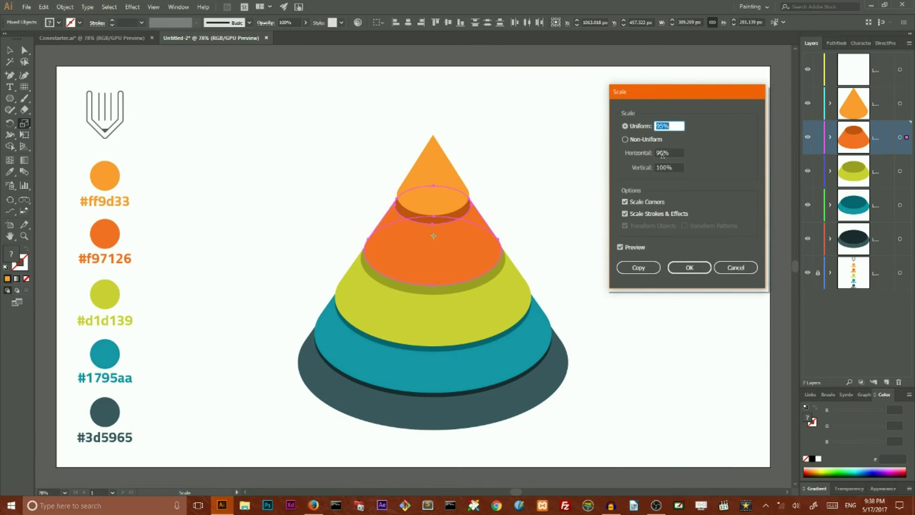
left_click(663, 152)
key("Up")
key("Up")
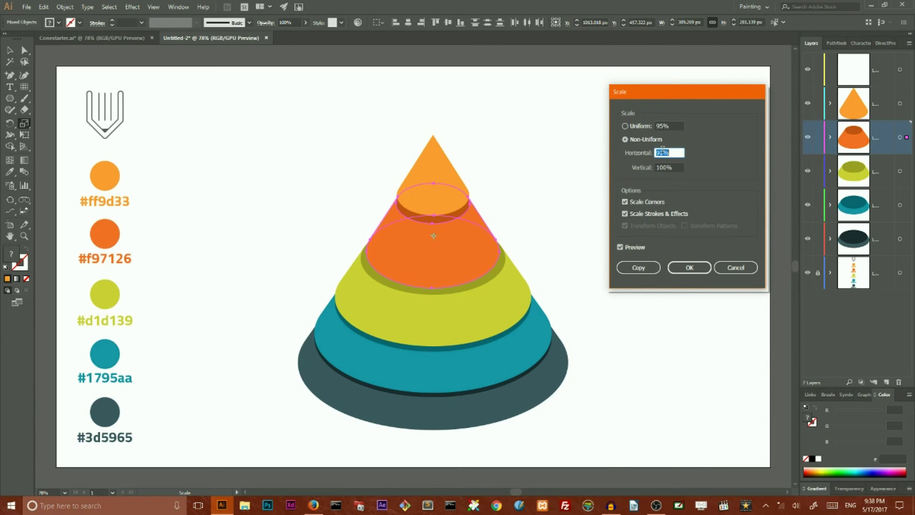
key("Up")
left_click(689, 268)
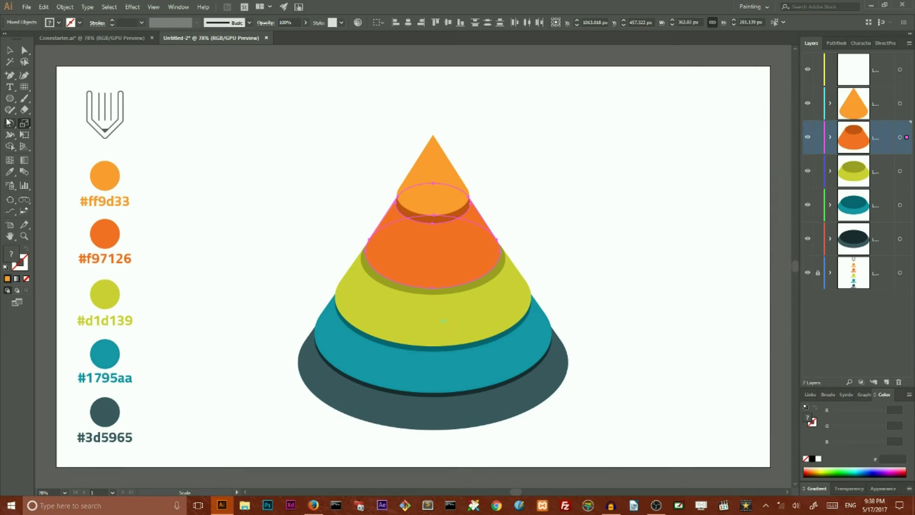
Try scaling a single yellow ellipse non-uniformly, then cancel the dialog
key("v")
left_click(377, 313)
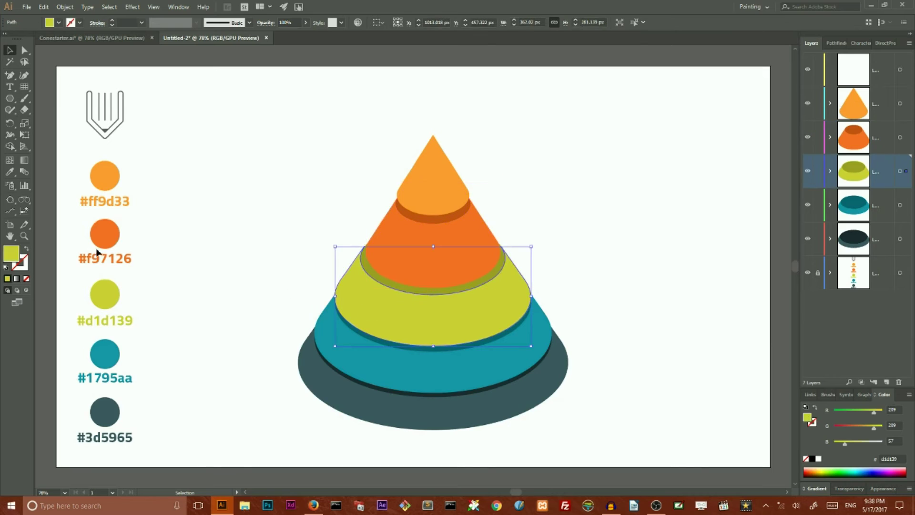
double_click(24, 123)
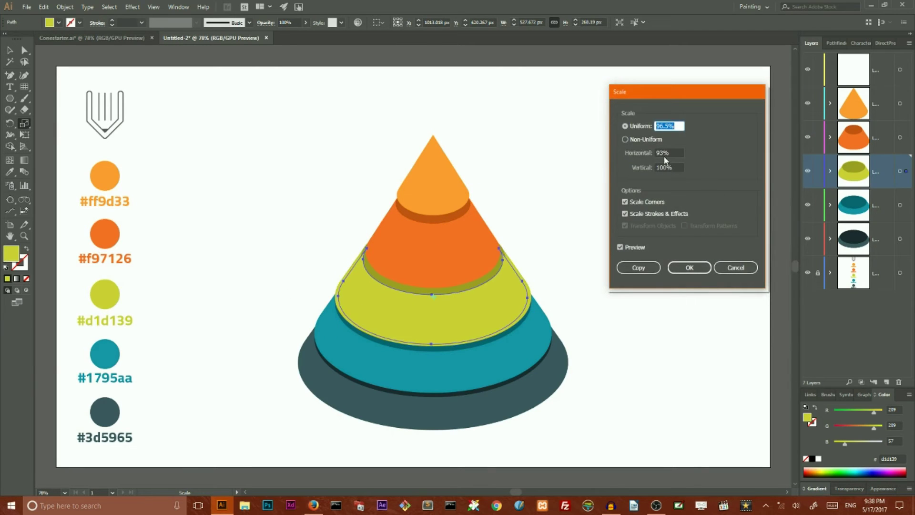
left_click(629, 139)
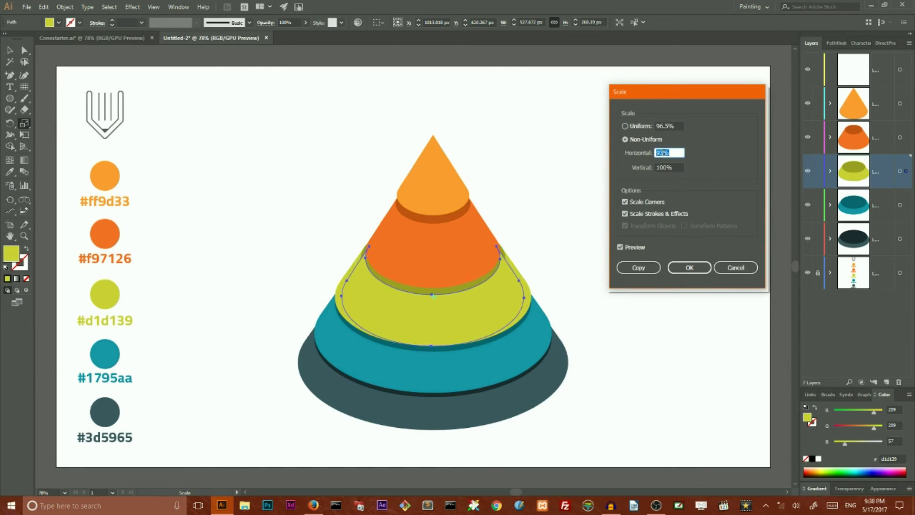
key("Up")
key("Up")
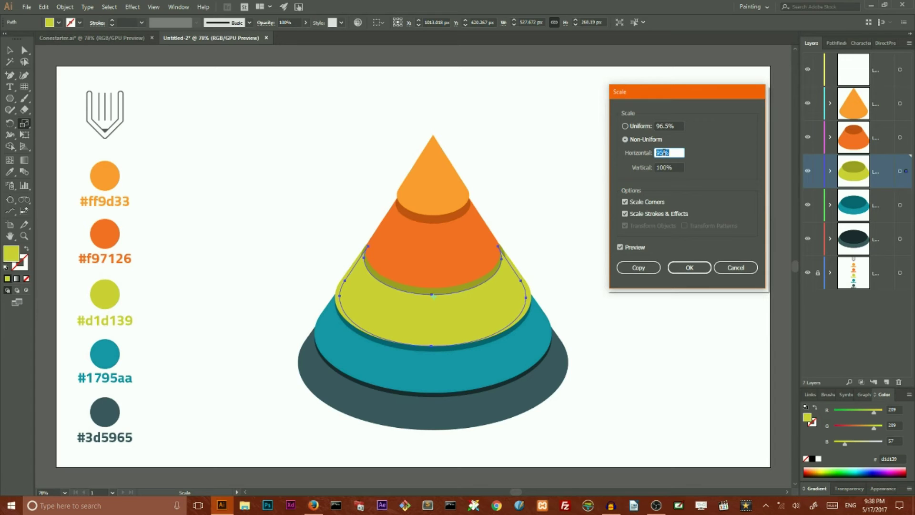
left_click(737, 265)
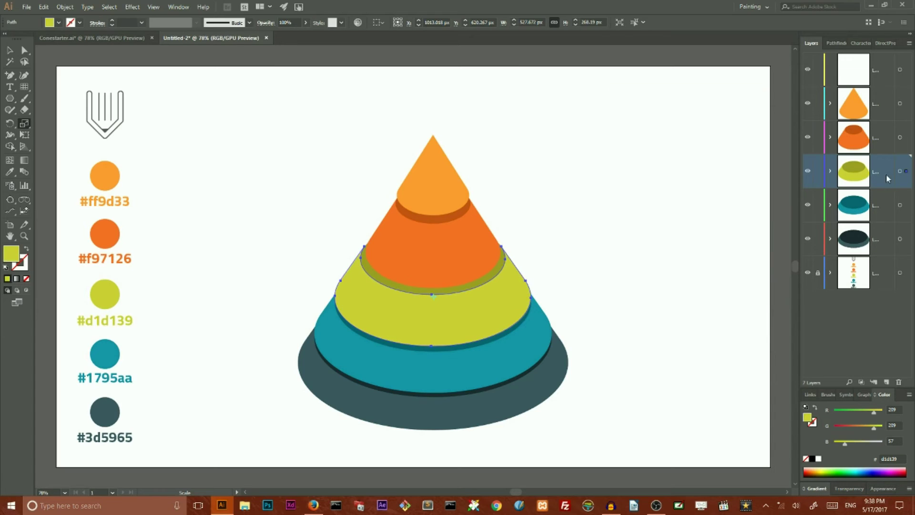
Scale the whole yellow tier to 95% horizontal and 100% vertical
left_click(902, 171)
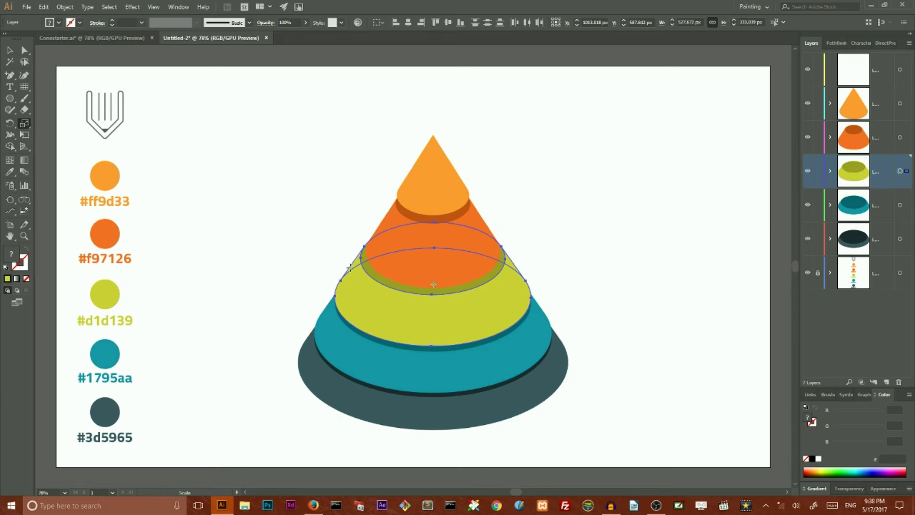
double_click(24, 125)
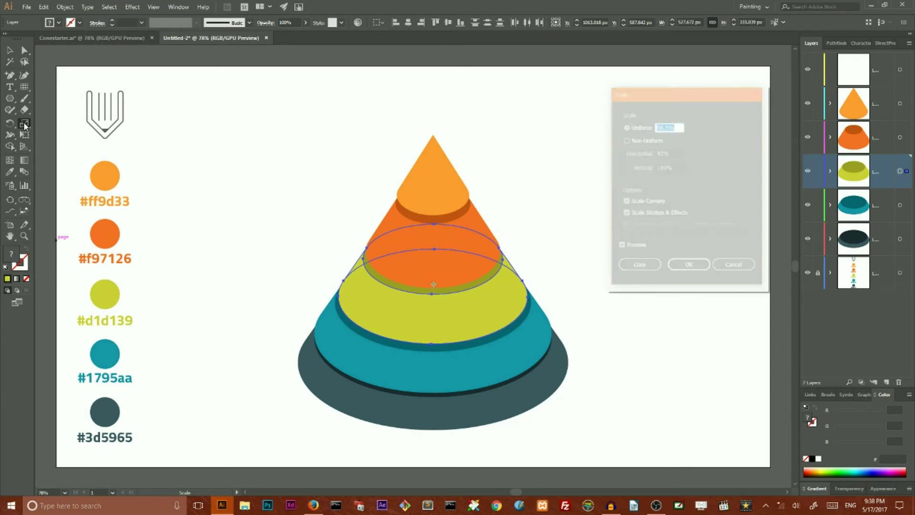
left_click(671, 153)
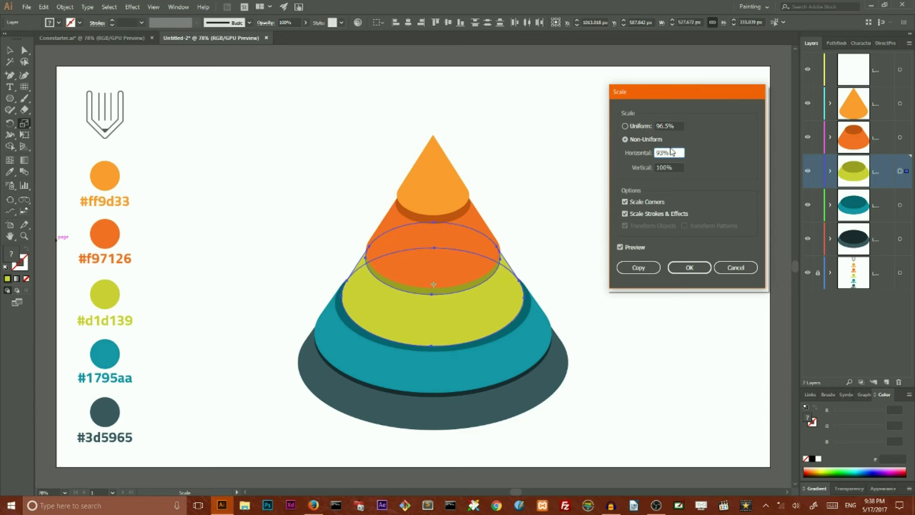
key("Up")
key("Up")
key("Up")
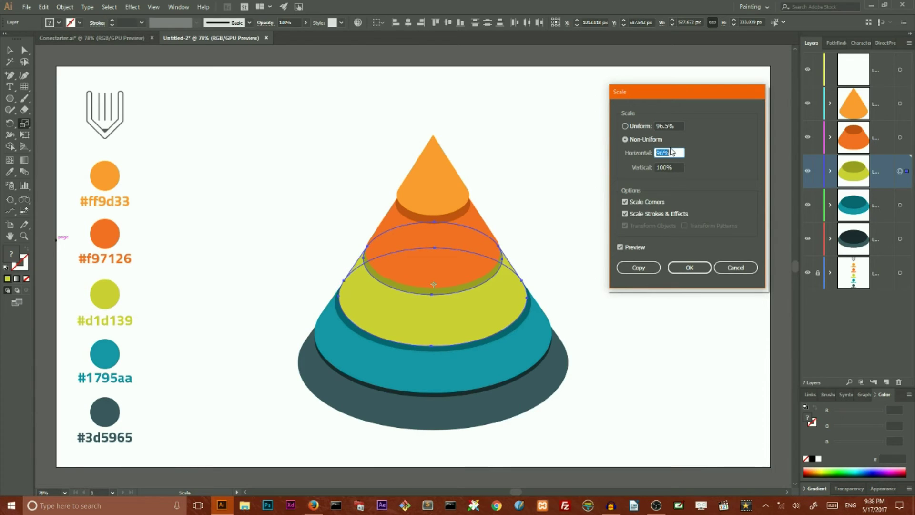
key("Down")
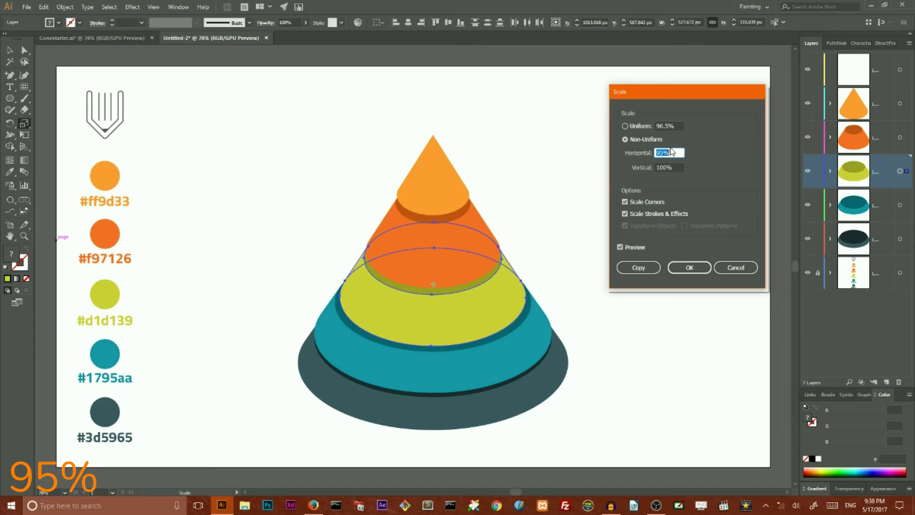
left_click(689, 267)
left_click(10, 49)
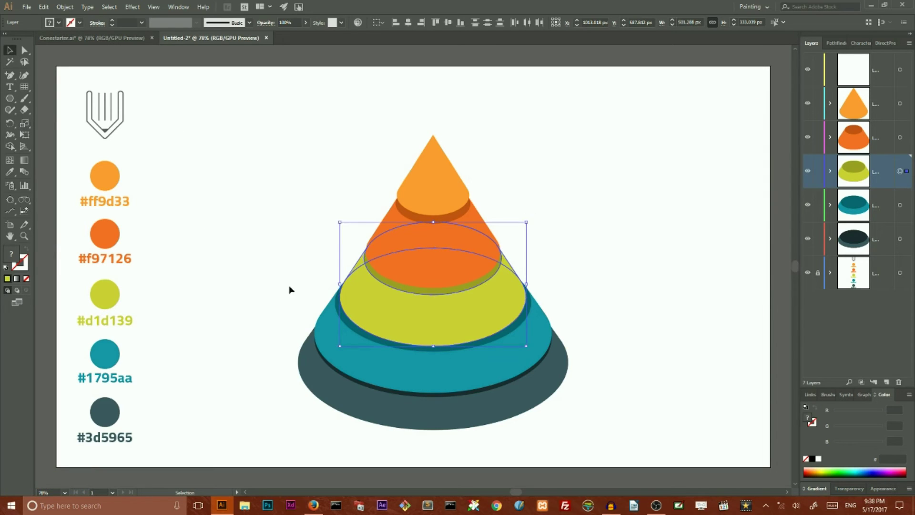
Scale every shape on the teal layer to 97% horizontal at full height
left_click(342, 337)
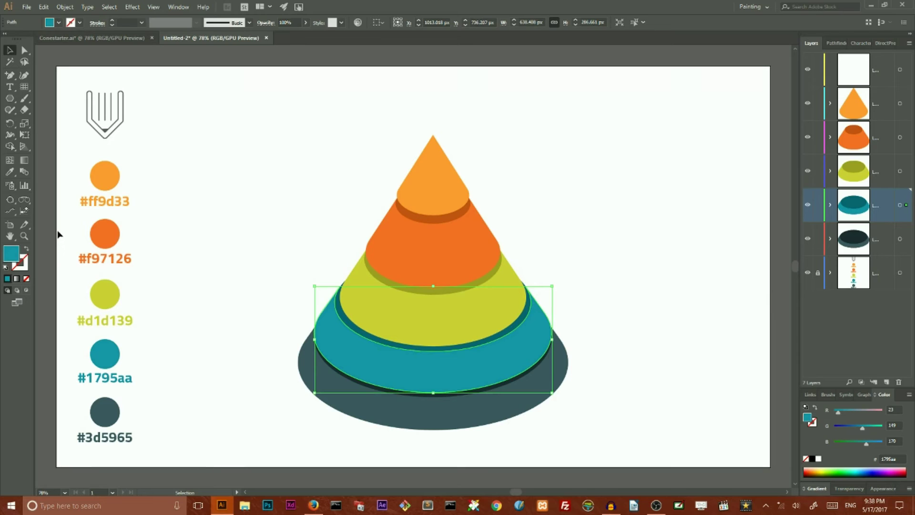
double_click(24, 123)
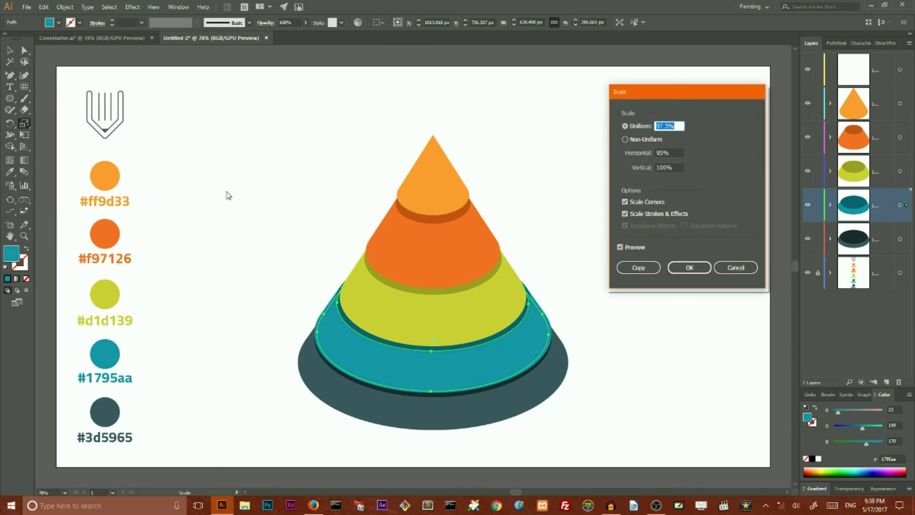
left_click(728, 270)
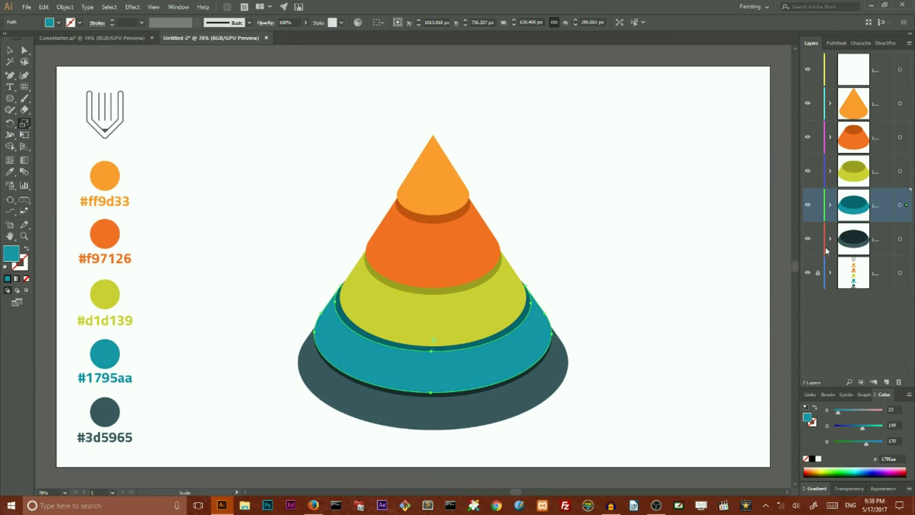
left_click(899, 206)
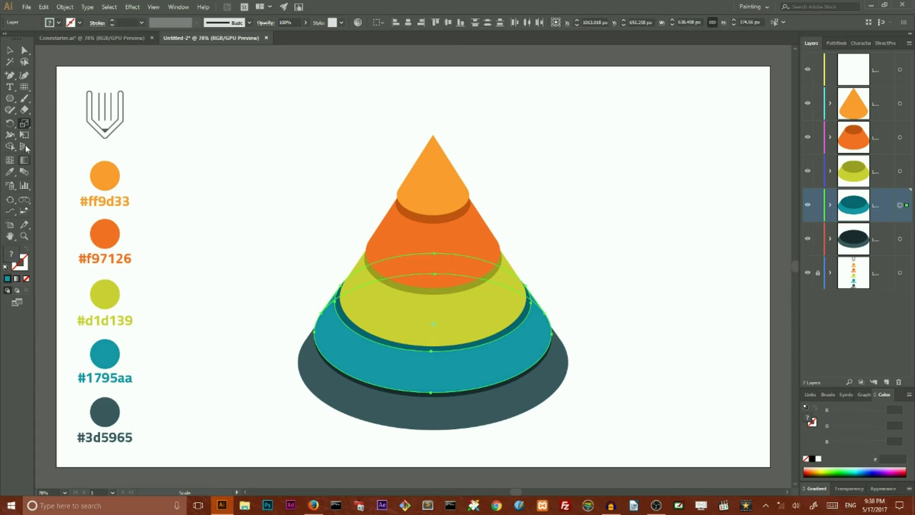
double_click(23, 125)
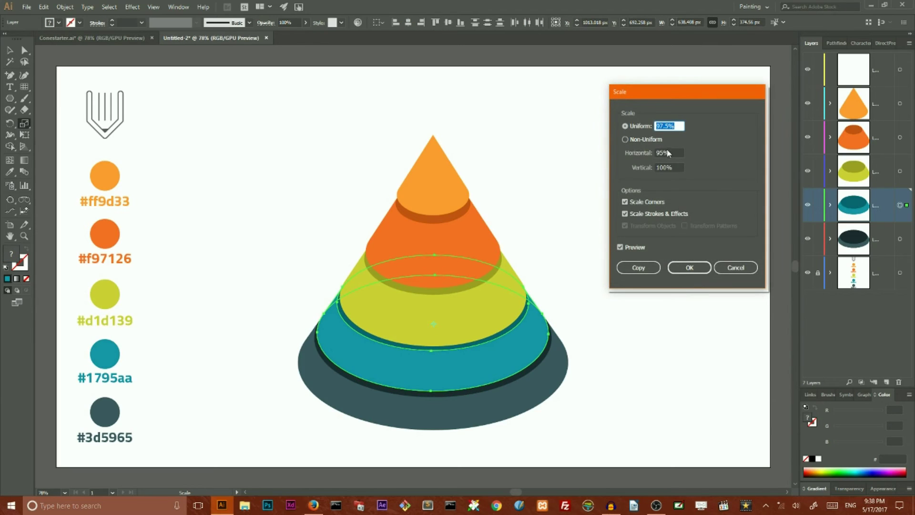
left_click(625, 139)
left_click(664, 153)
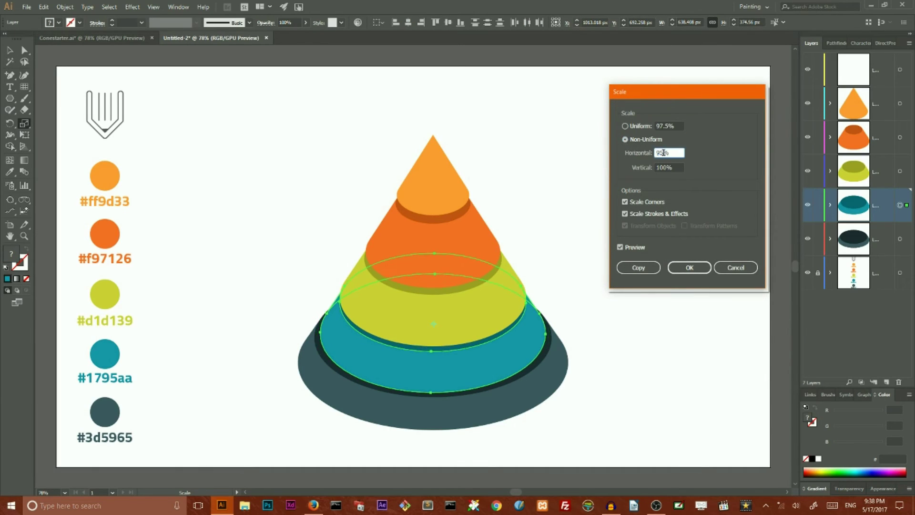
key("Up")
key("Up")
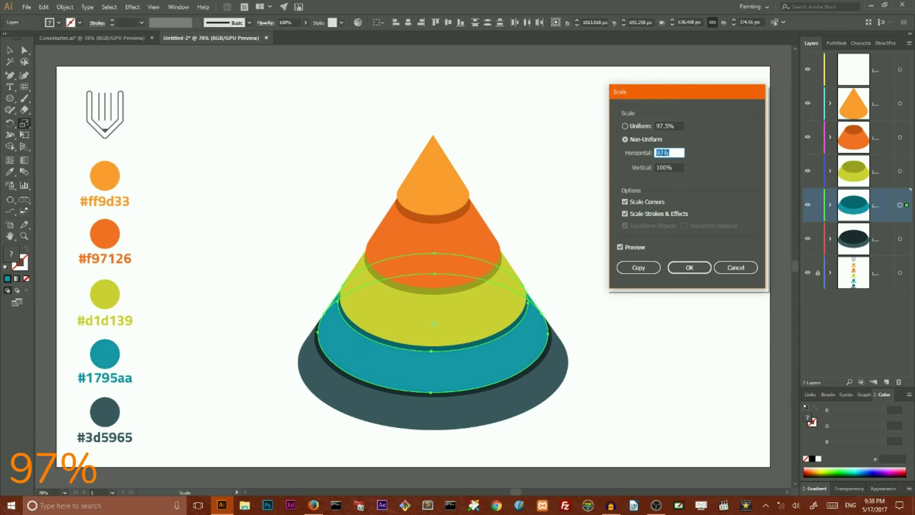
left_click(689, 267)
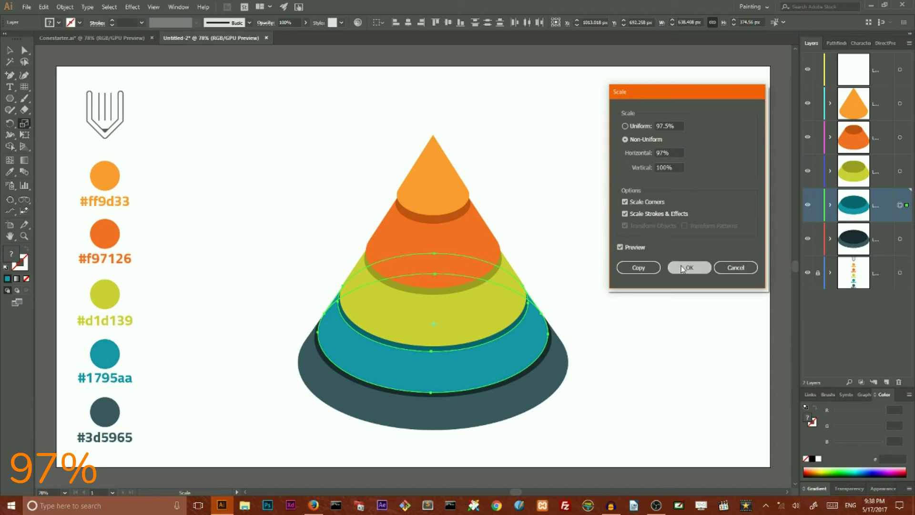
left_click(10, 51)
Scale all shapes on the dark base layer to 99% horizontal, 100% vertical, then deselect
left_click(211, 249)
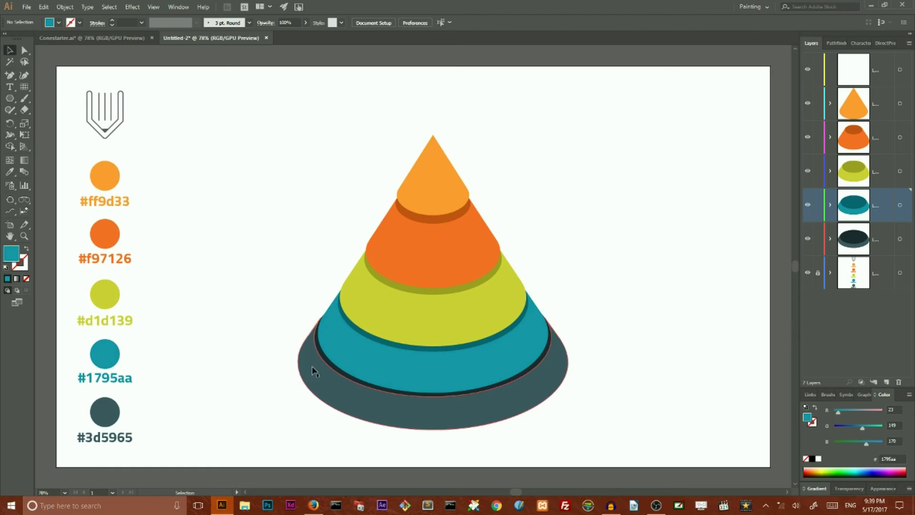
left_click(307, 377)
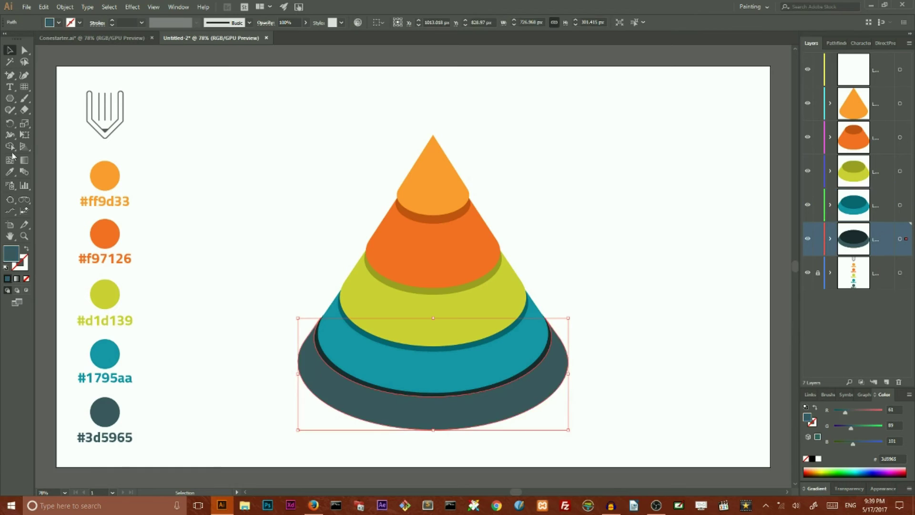
left_click(900, 238)
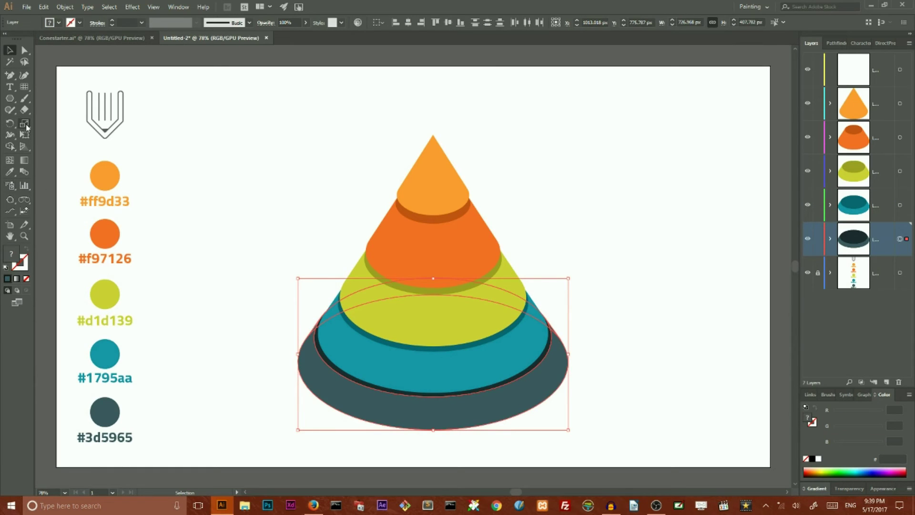
double_click(25, 125)
left_click(659, 152)
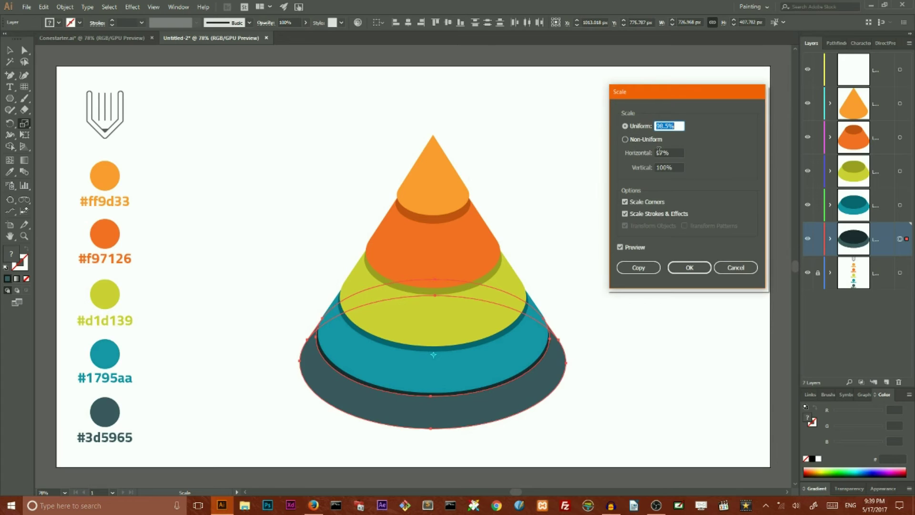
key("Up")
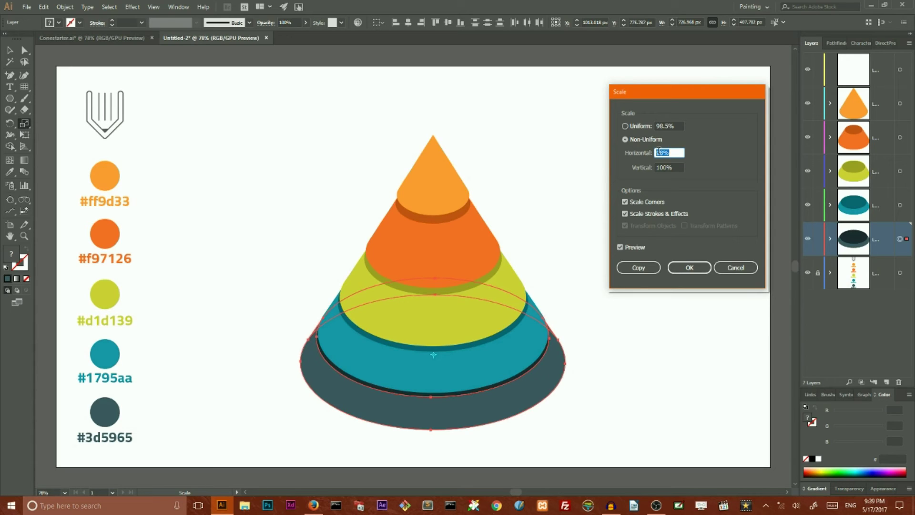
key("Up")
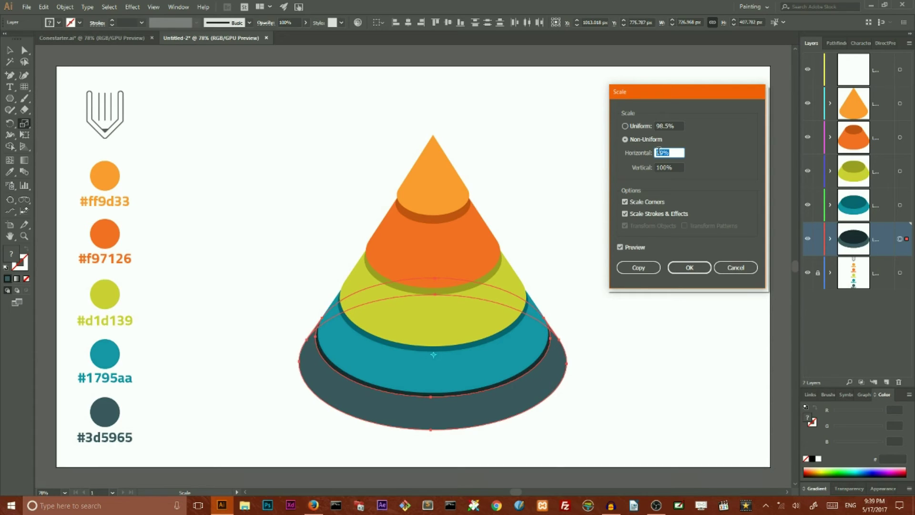
left_click(687, 266)
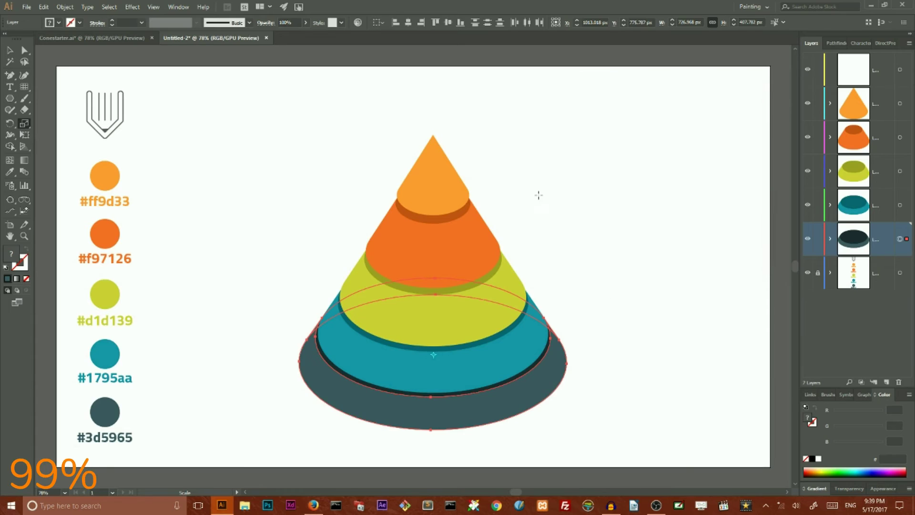
key("v")
left_click(230, 138)
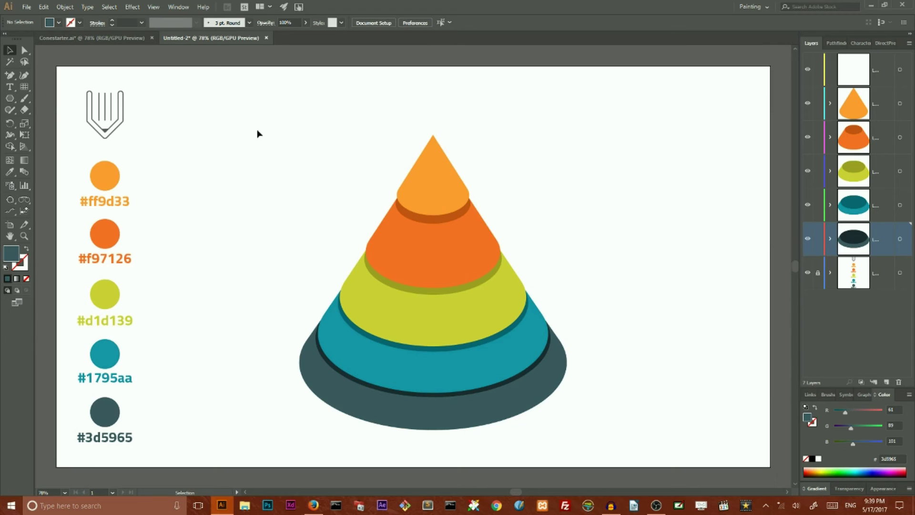
Move every cone shape to the top layer and unite them into one #ff9d33 orange silhouette
left_click(397, 226)
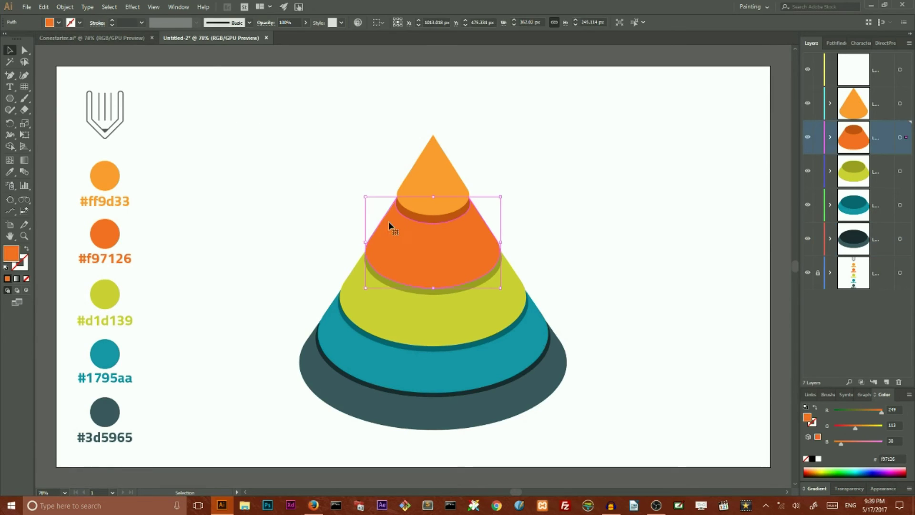
left_click_drag(265, 127, 622, 465)
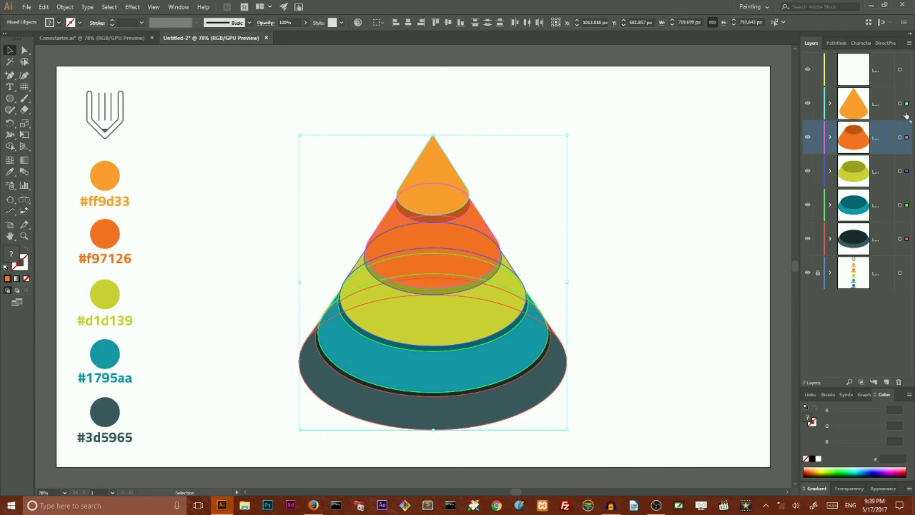
left_click_drag(906, 115, 906, 111)
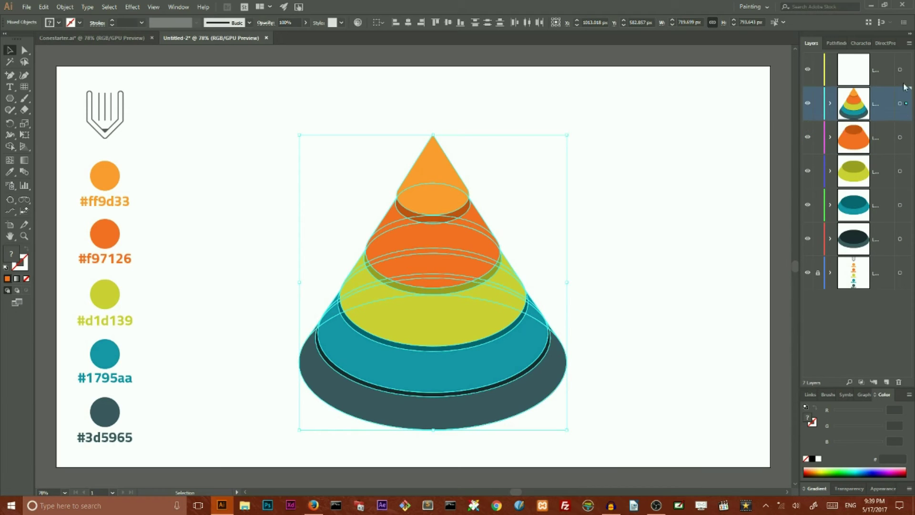
left_click_drag(907, 107, 908, 69)
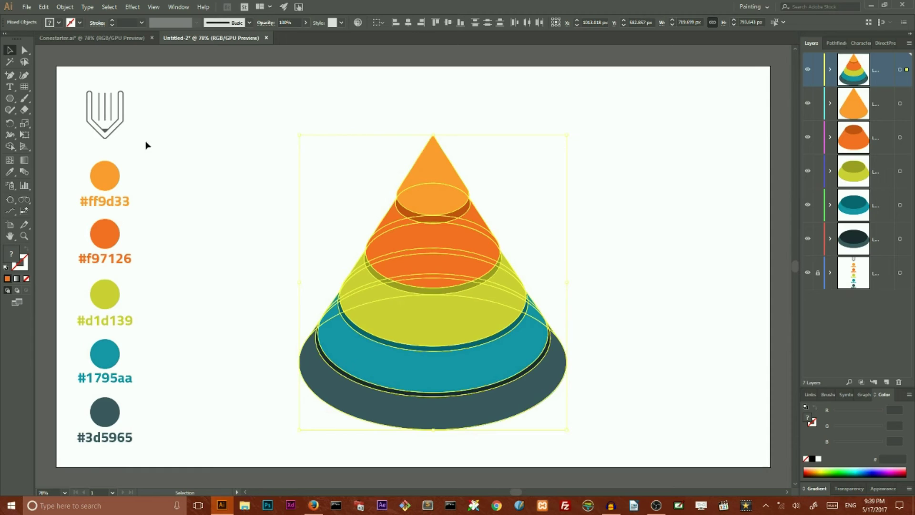
left_click(836, 42)
left_click(809, 68)
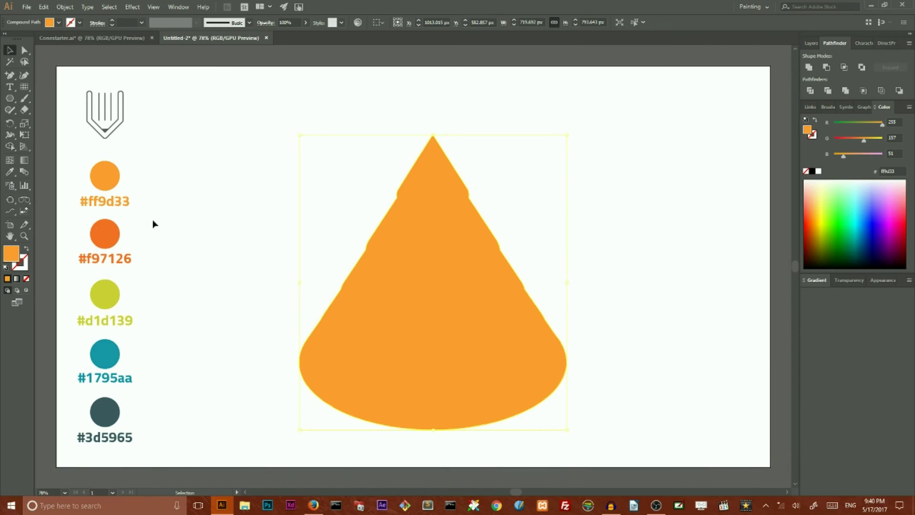
left_click(820, 282)
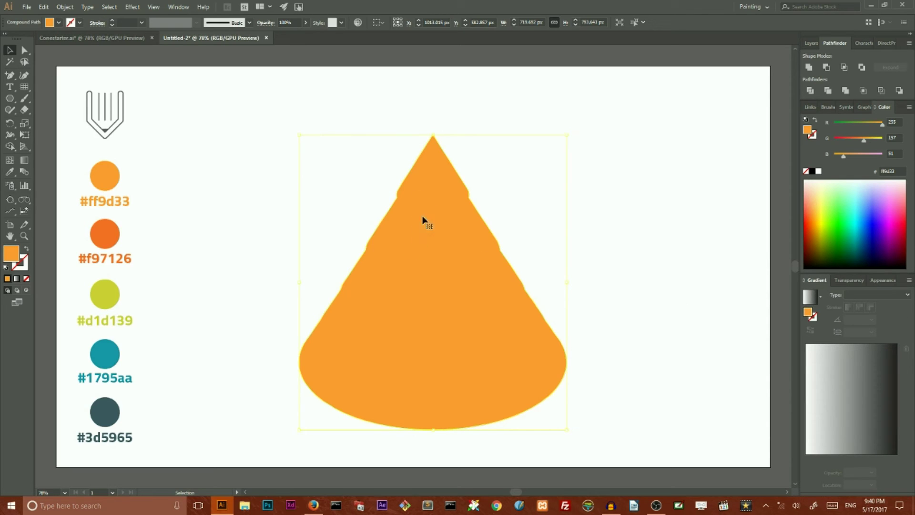
Give the merged cone a linear gradient fill with its dark stop set to 30% black
left_click(811, 42)
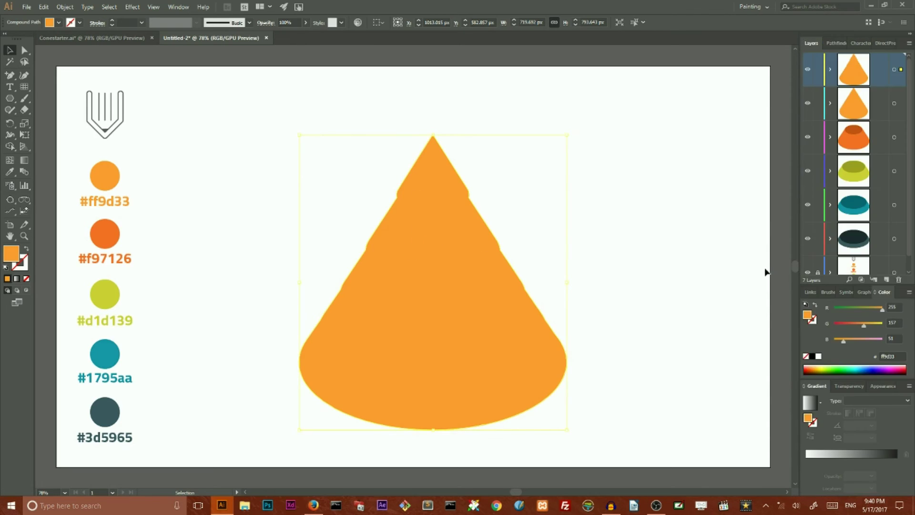
left_click(851, 455)
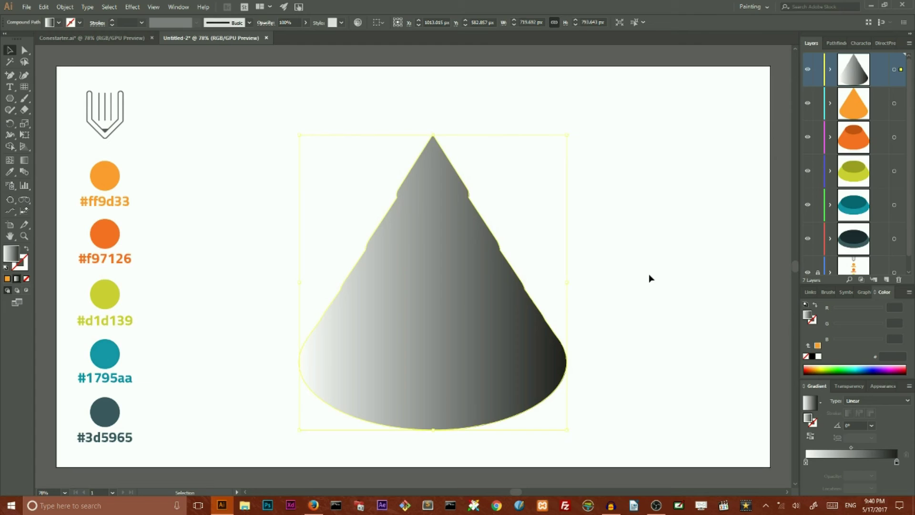
double_click(897, 463)
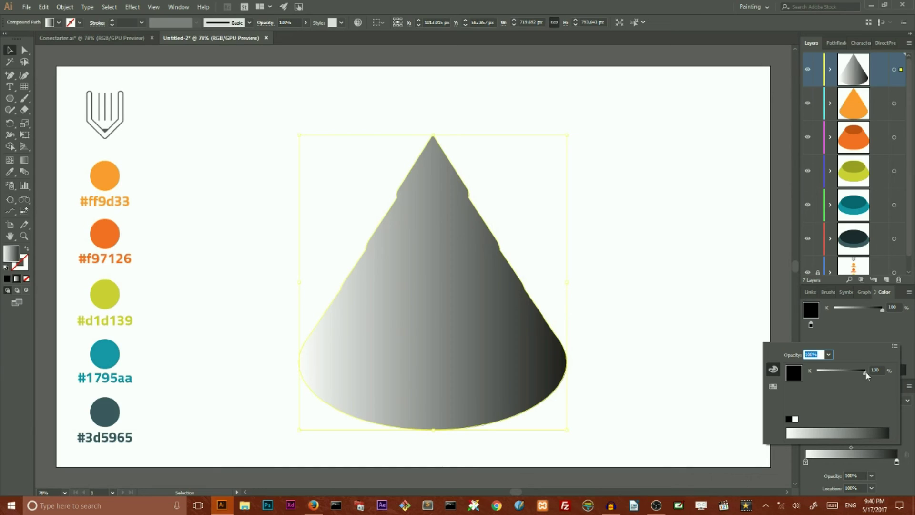
left_click_drag(865, 372, 832, 374)
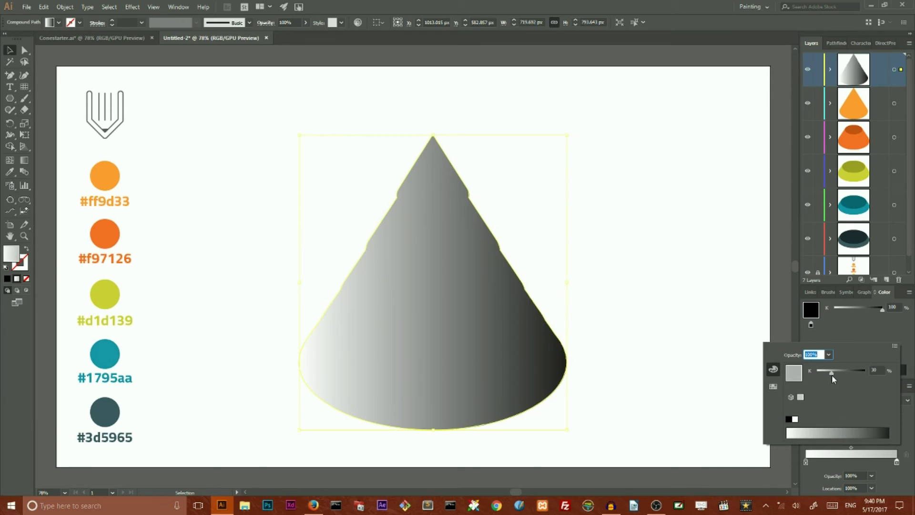
left_click_drag(832, 374, 835, 374)
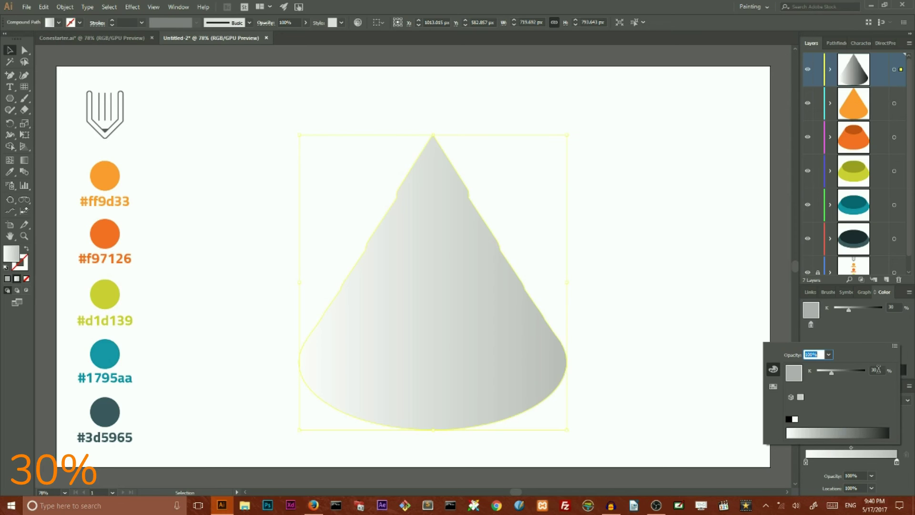
left_click(877, 370)
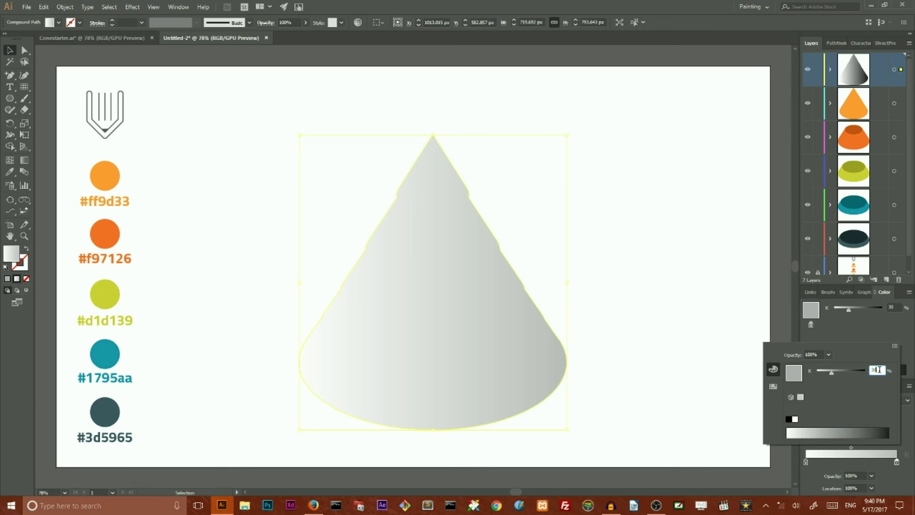
left_click(912, 353)
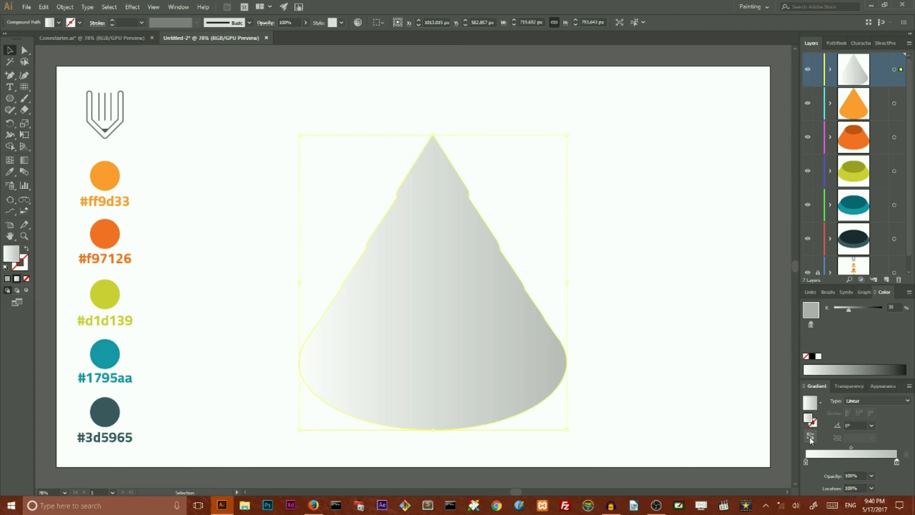
Reverse the gradient and set its angle to 90° so it runs white to grey downward
left_click(811, 438)
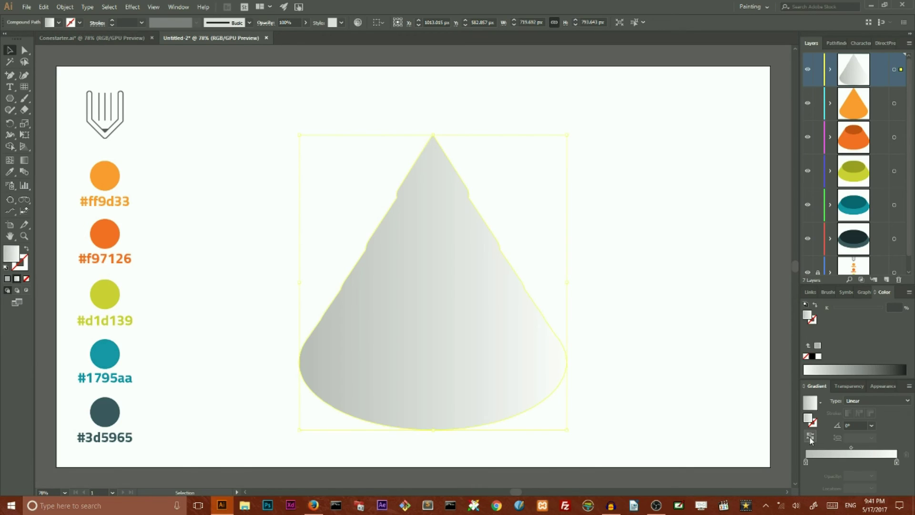
left_click(869, 425)
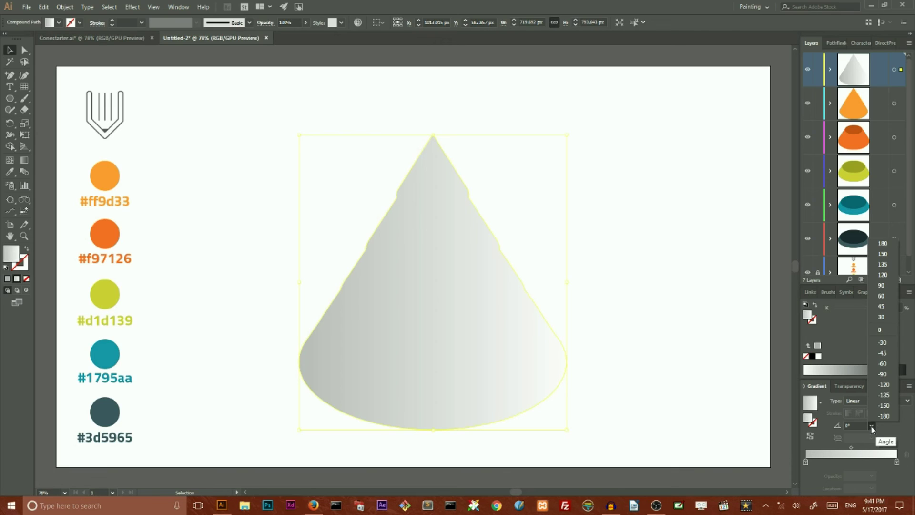
left_click(887, 285)
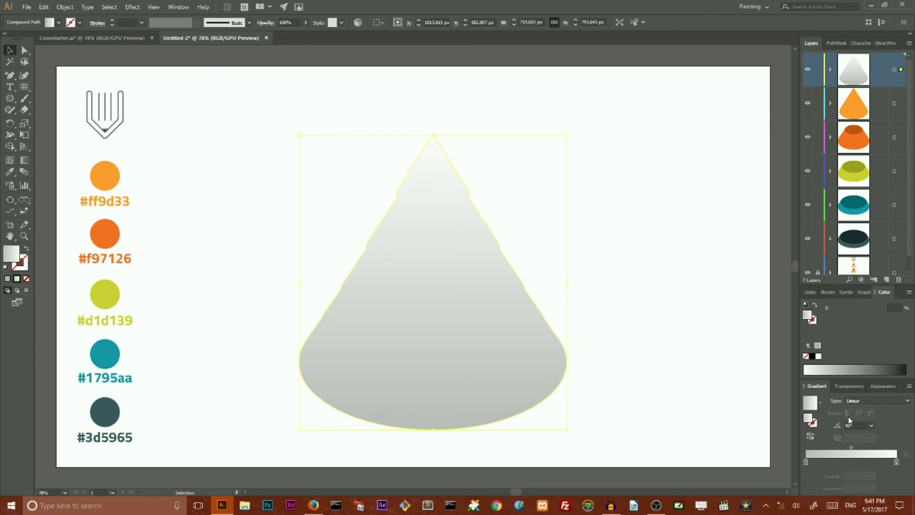
left_click(845, 387)
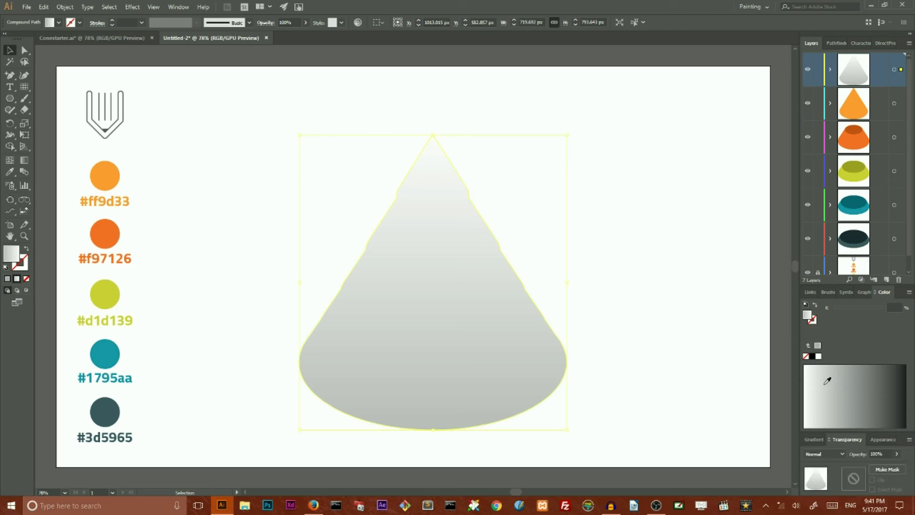
Set the gradient cone's blending mode to Multiply and toggle its layer visibility to compare
left_click(174, 7)
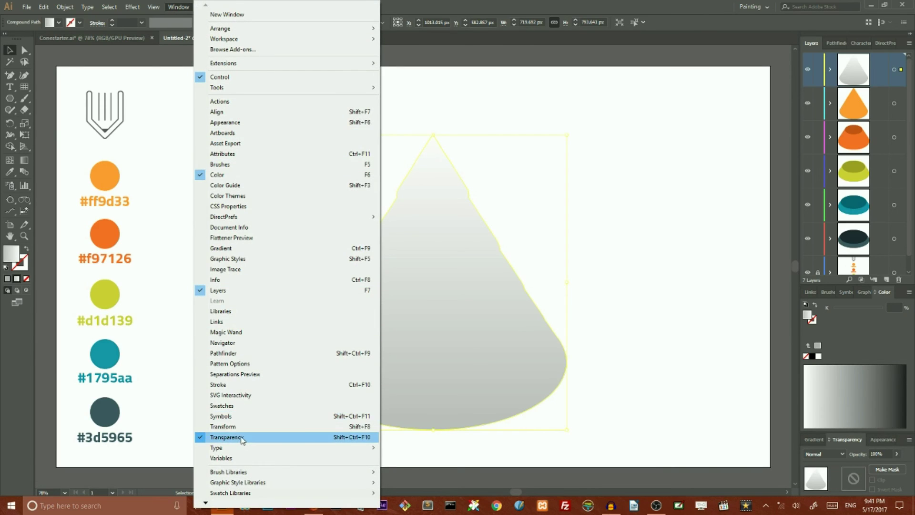
left_click(828, 453)
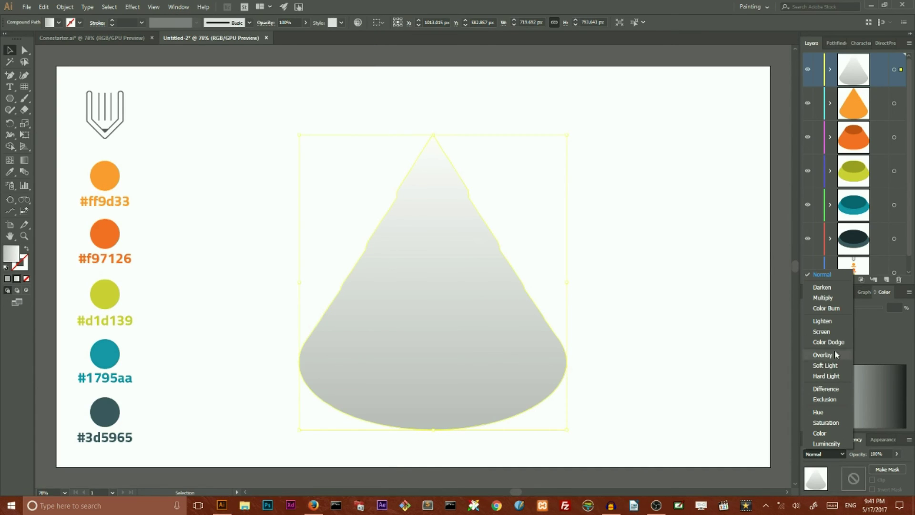
left_click(834, 299)
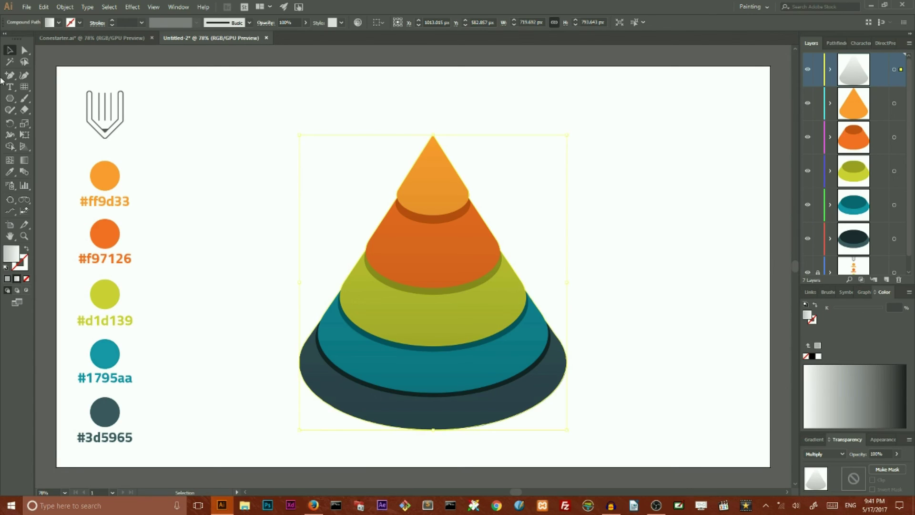
left_click(808, 70)
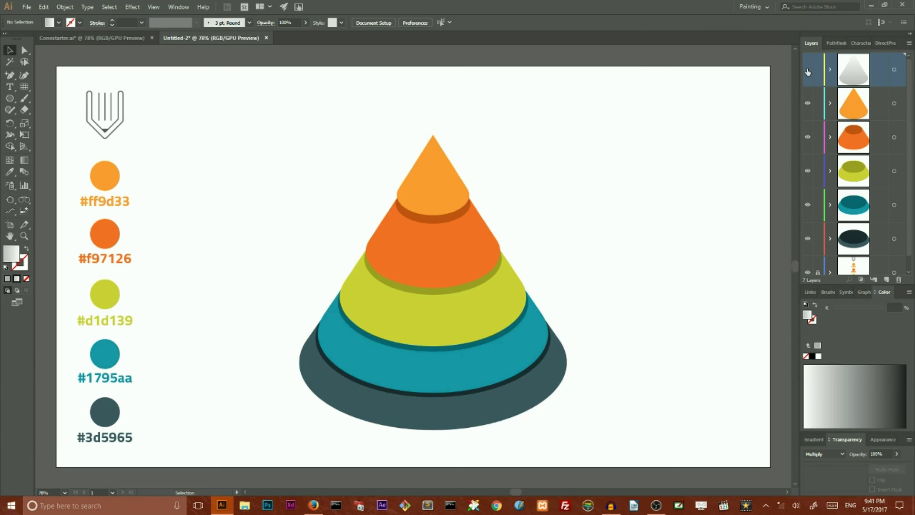
left_click(808, 70)
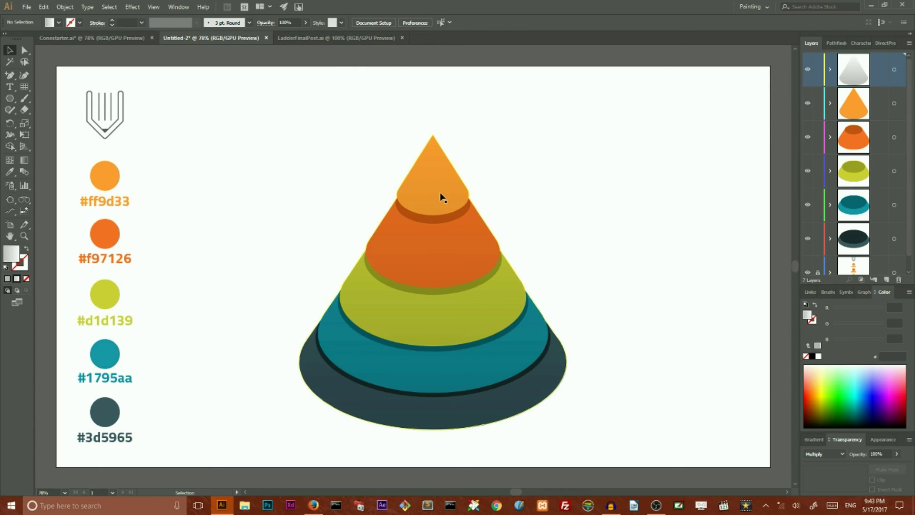
Select the five step icons in LadderFinalPost.ai and drag them into the Untitled-2 cone document
left_click(332, 38)
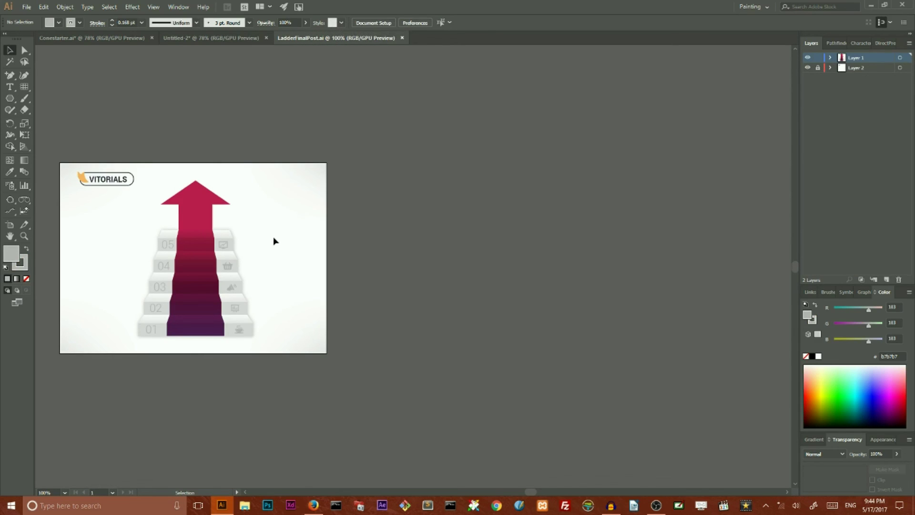
left_click(226, 248)
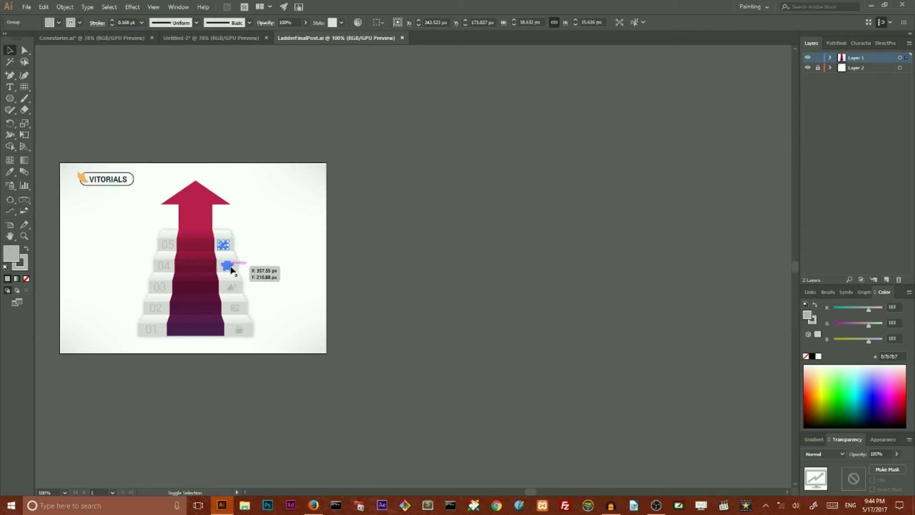
left_click(228, 266, "shift")
left_click(231, 287, "shift")
left_click(237, 309, "shift")
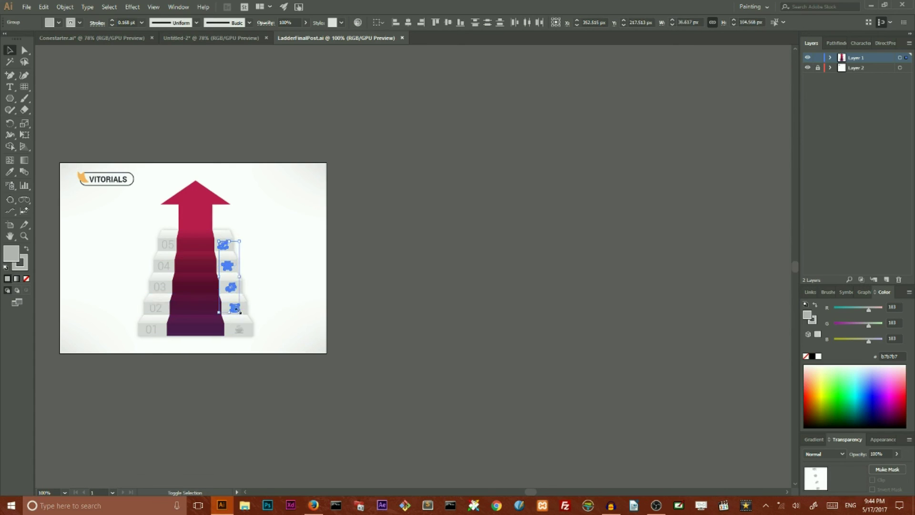
left_click(239, 329, "shift")
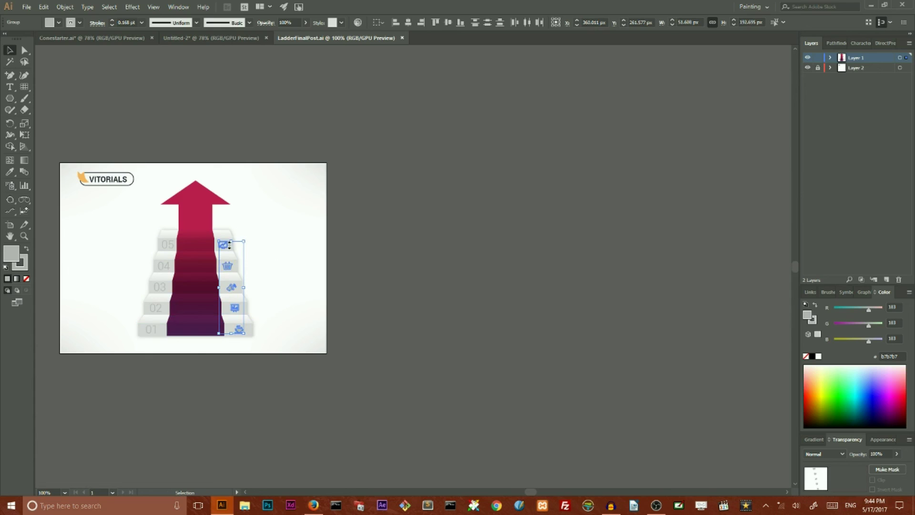
left_click_drag(226, 249, 691, 160)
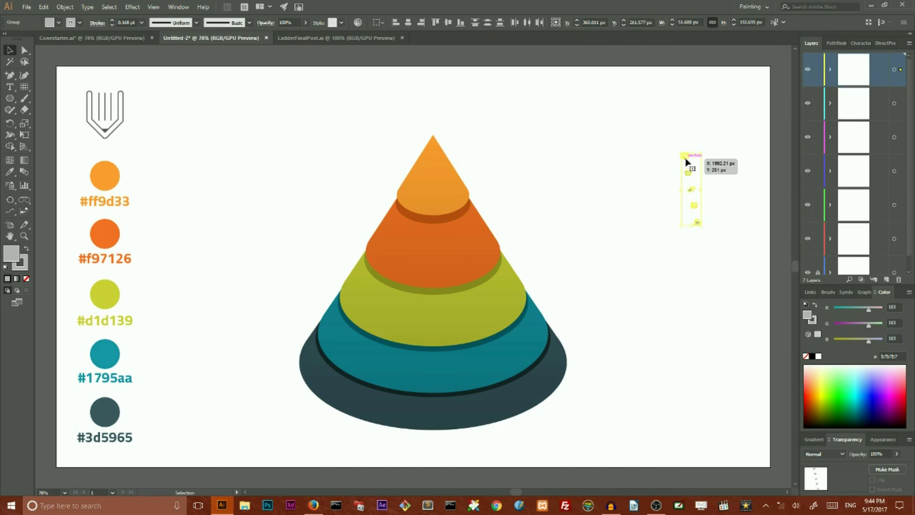
Enlarge the icons, align them in a centred column, and make them white (#ffffff) with no stroke
left_click_drag(705, 225, 736, 354)
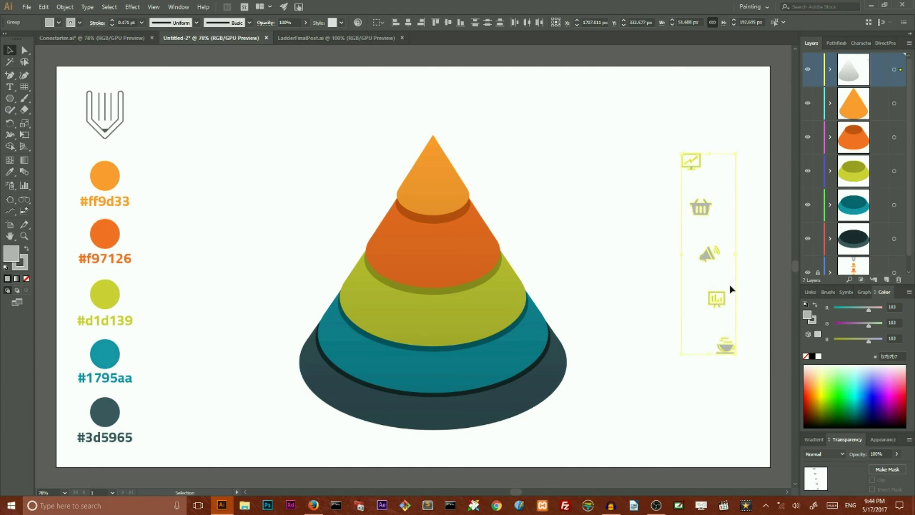
left_click(409, 22)
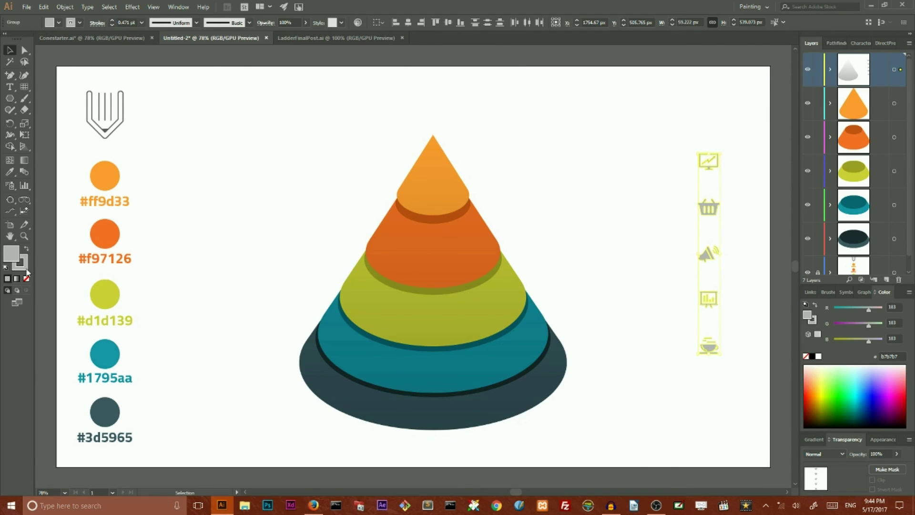
left_click(25, 267)
left_click(26, 279)
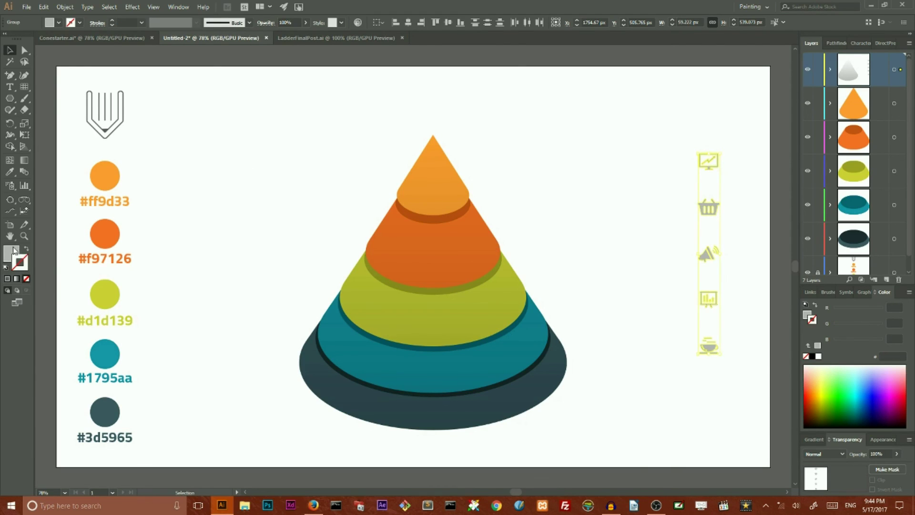
double_click(12, 252)
left_click_drag(119, 200, 79, 135)
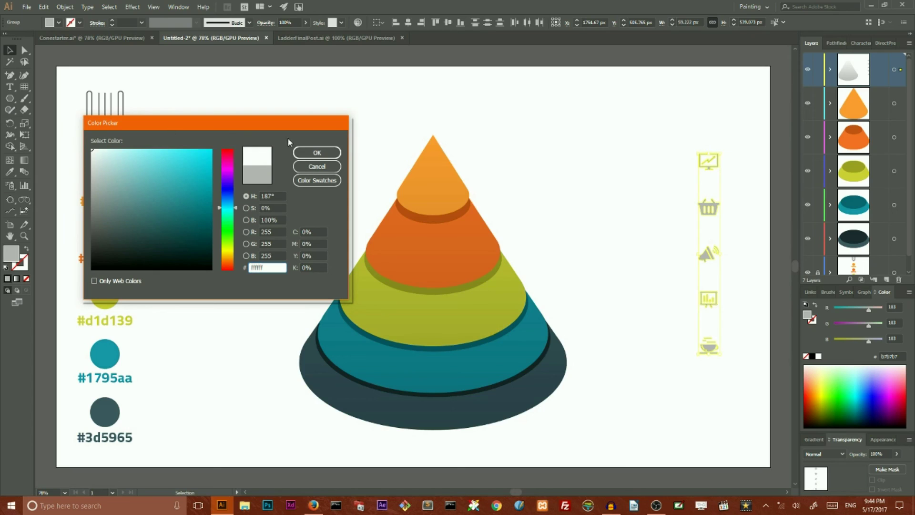
left_click(318, 153)
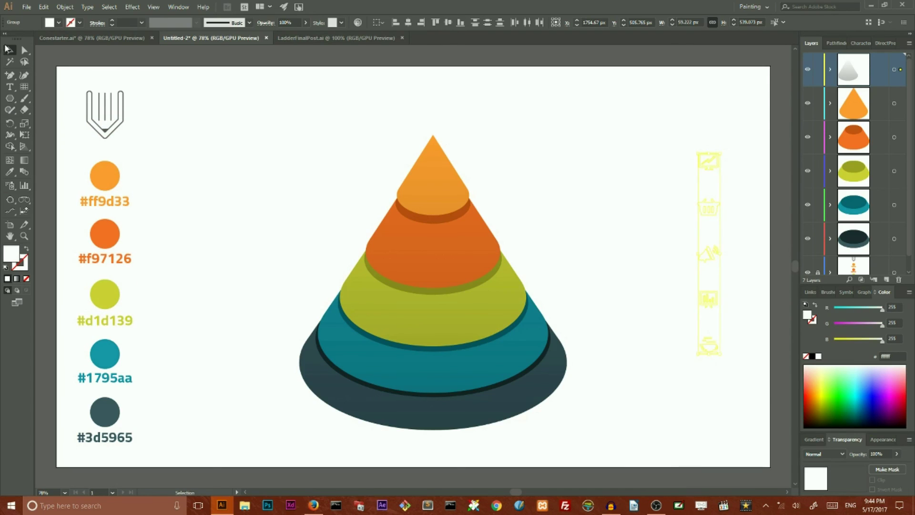
Move the white icon column onto the cone
left_click_drag(655, 115, 751, 410)
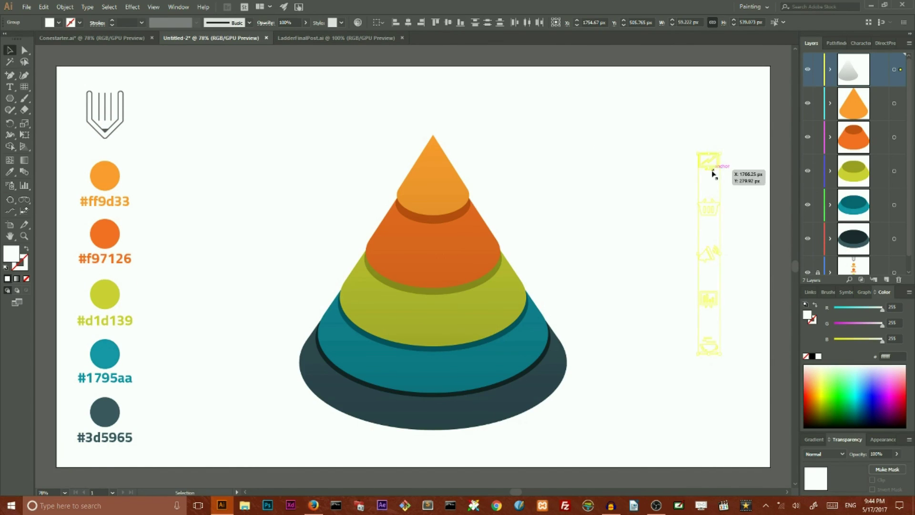
left_click_drag(712, 166, 622, 184)
left_click_drag(674, 114, 768, 465)
left_click_drag(716, 172, 439, 199)
Drag the basket, megaphone, chart and coffee cup icons into the orange, yellow, teal and bottom tiers
left_click(552, 164)
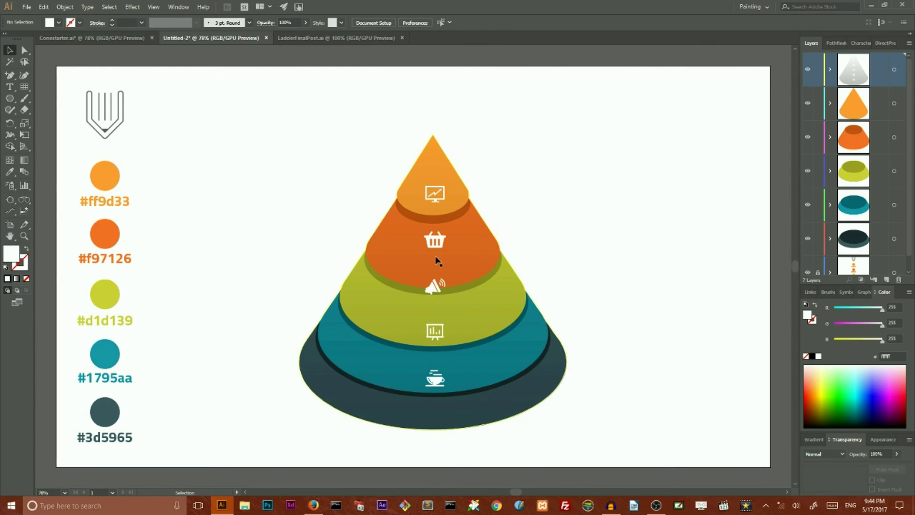
left_click_drag(437, 248, 435, 260)
left_click_drag(437, 283, 437, 308)
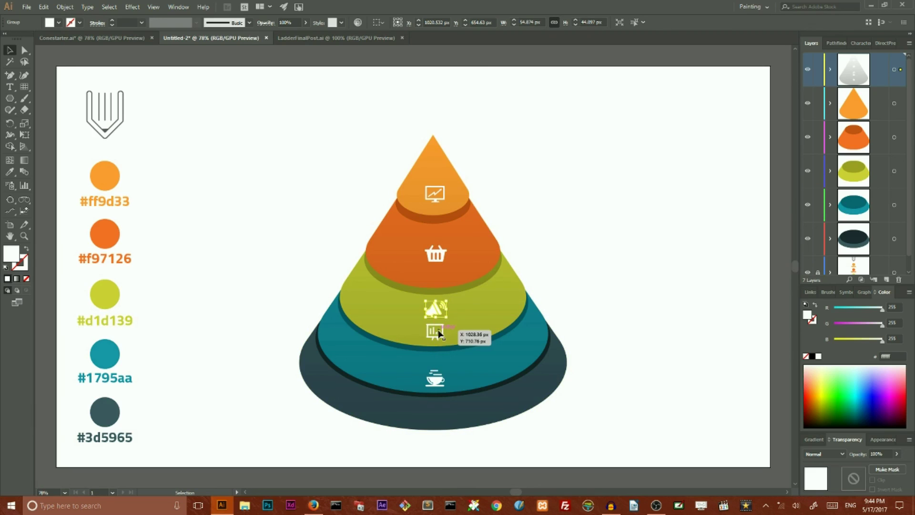
left_click_drag(438, 381, 437, 415)
left_click_drag(436, 337, 436, 382)
left_click_drag(436, 309, 437, 324)
left_click_drag(435, 253, 435, 260)
left_click(493, 158)
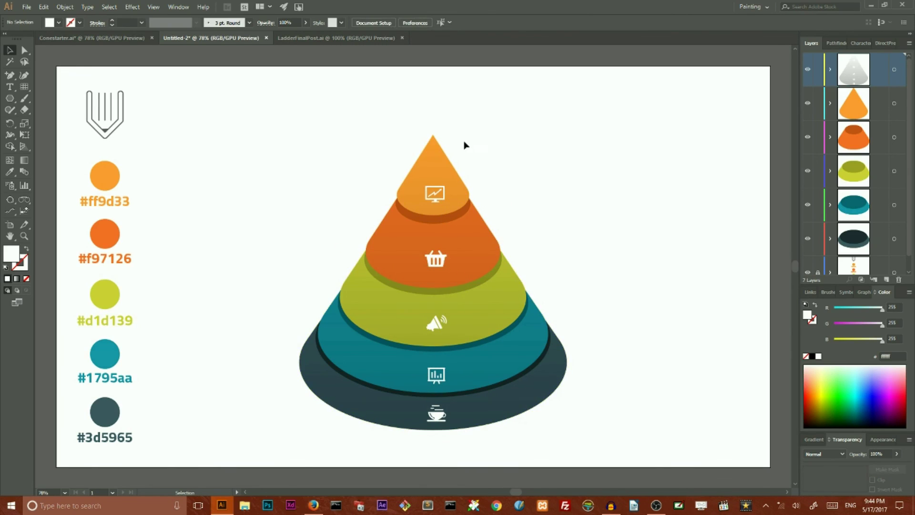
Centre the icons horizontally on the cone, then select all five icons
left_click_drag(376, 99, 529, 448)
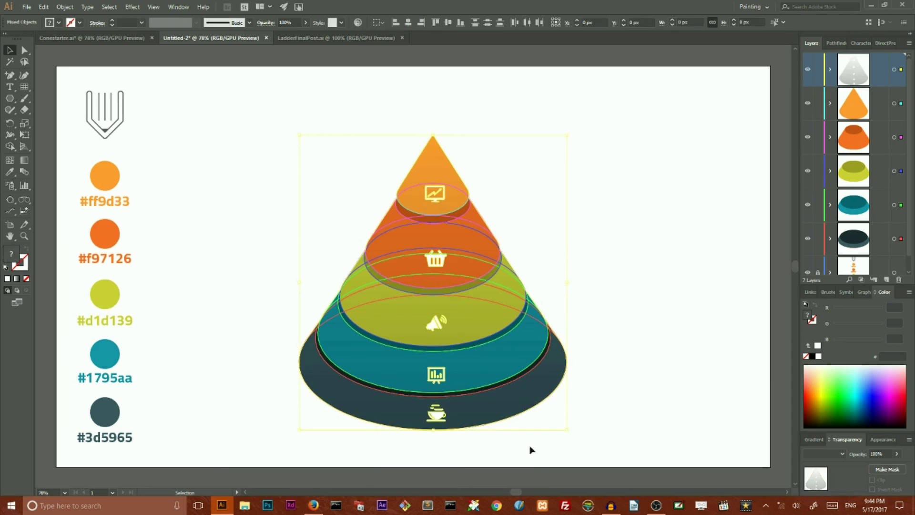
left_click(409, 22)
left_click(434, 375)
left_click(434, 413, "shift")
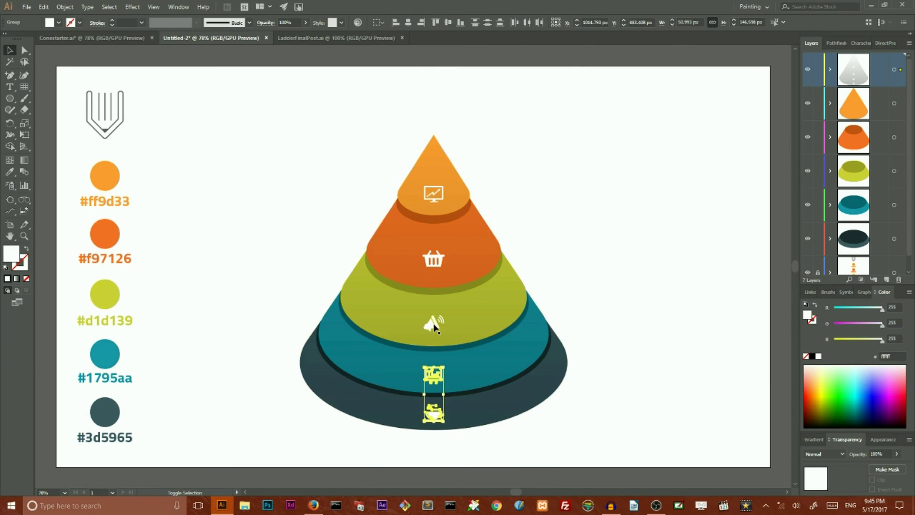
left_click(434, 324, "shift")
left_click(434, 260, "shift")
left_click(435, 196, "shift")
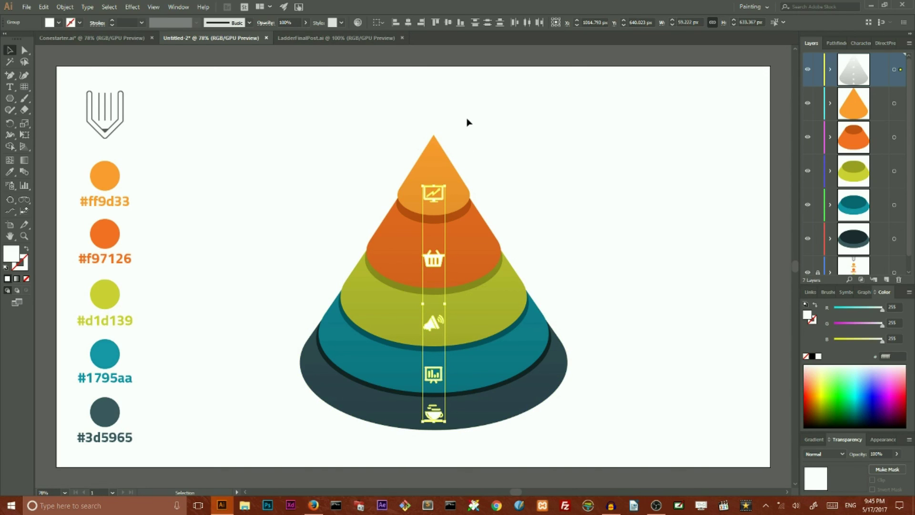
Apply a slight Arc warp with a bend of about -4% to the five icons
left_click(132, 6)
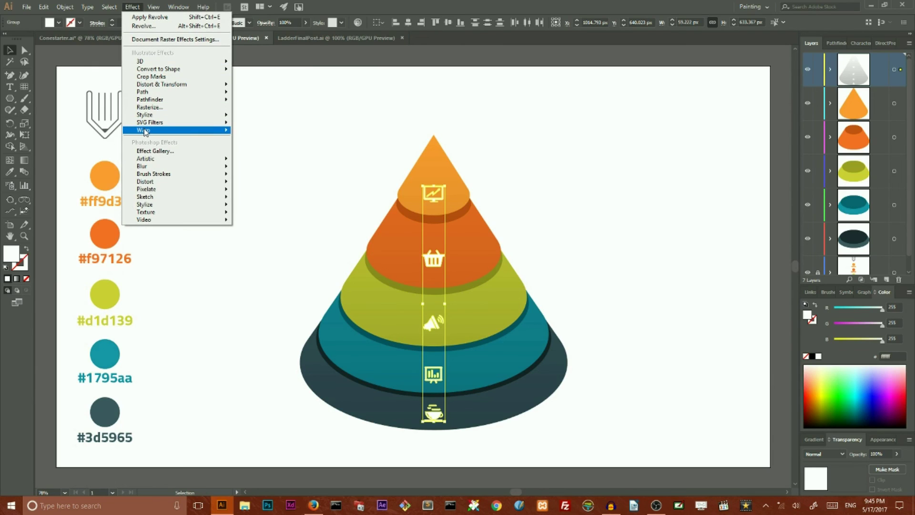
mouse_move(143, 130)
left_click(114, 132)
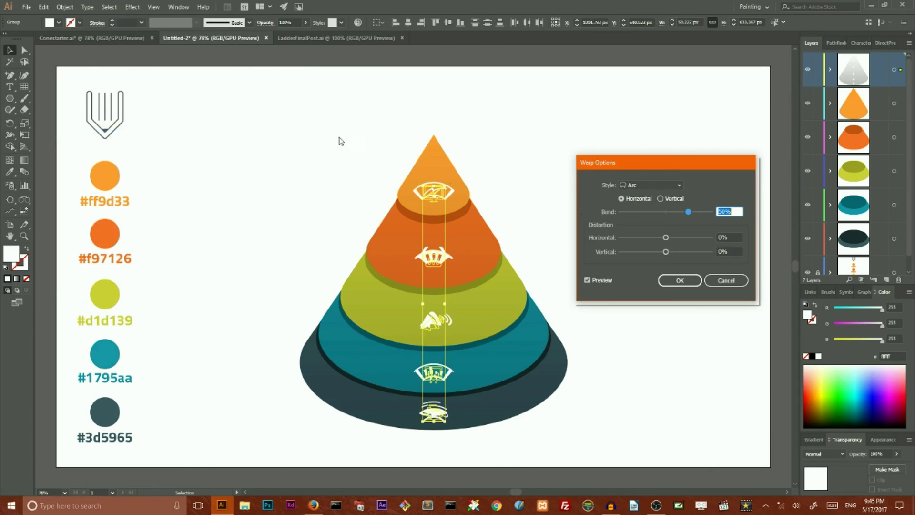
left_click_drag(688, 212, 666, 217)
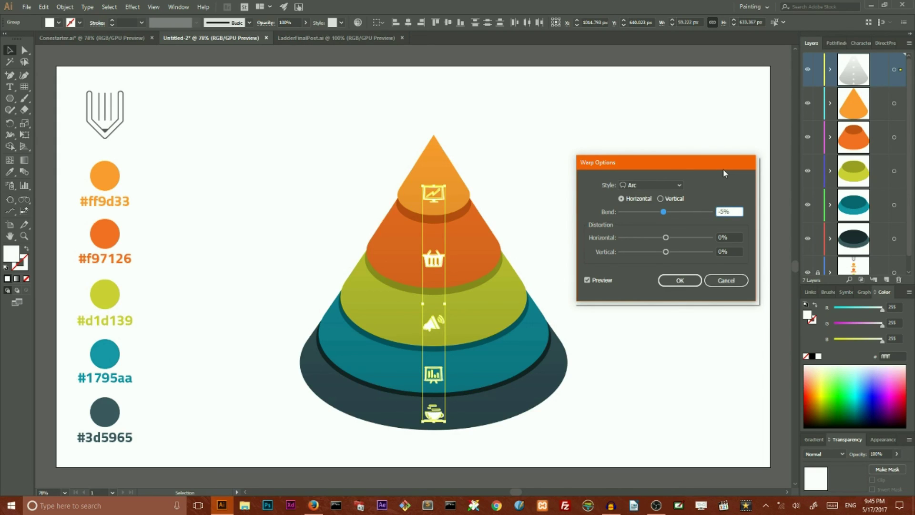
left_click_drag(663, 211, 640, 214)
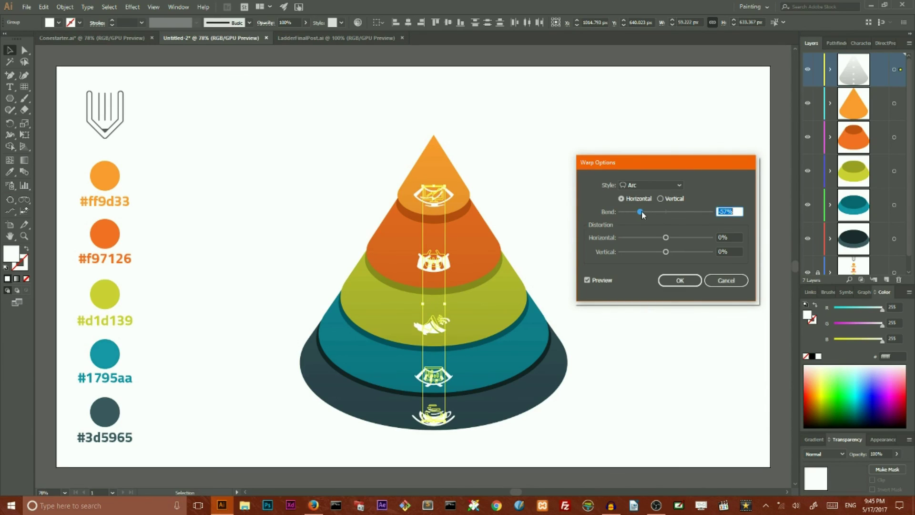
left_click_drag(643, 212, 662, 212)
left_click_drag(665, 211, 664, 211)
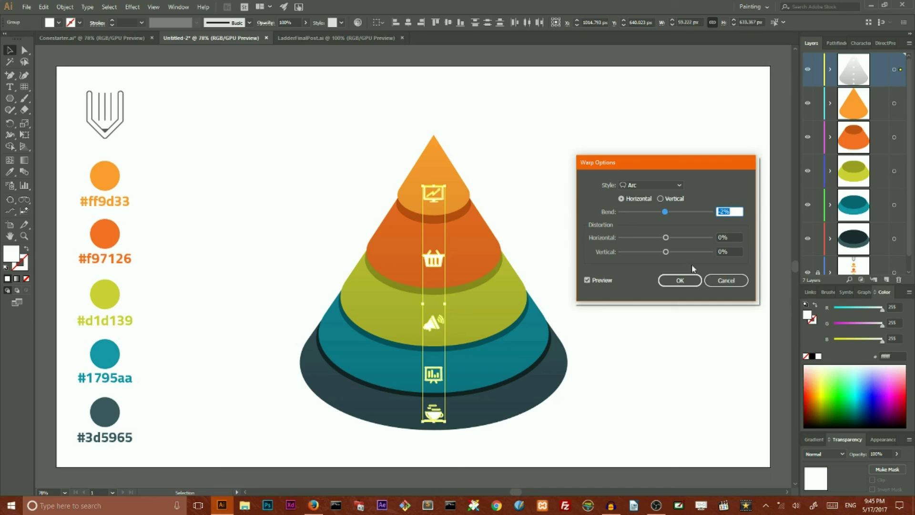
left_click(683, 280)
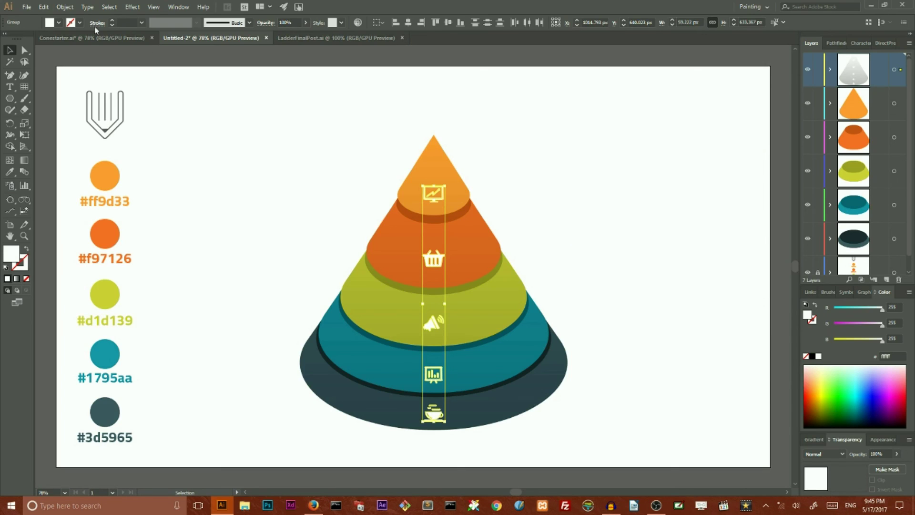
Expand the warp appearance into permanent icon shapes
left_click(64, 6)
left_click(90, 118)
left_click(222, 110)
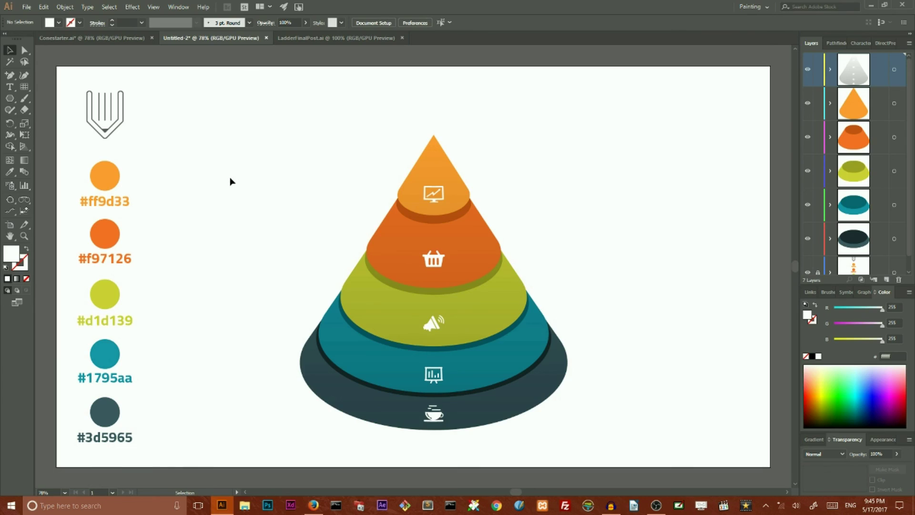
Nudge the chart icon so it sits centred on the teal tier
scroll(229, 181, "down", 2)
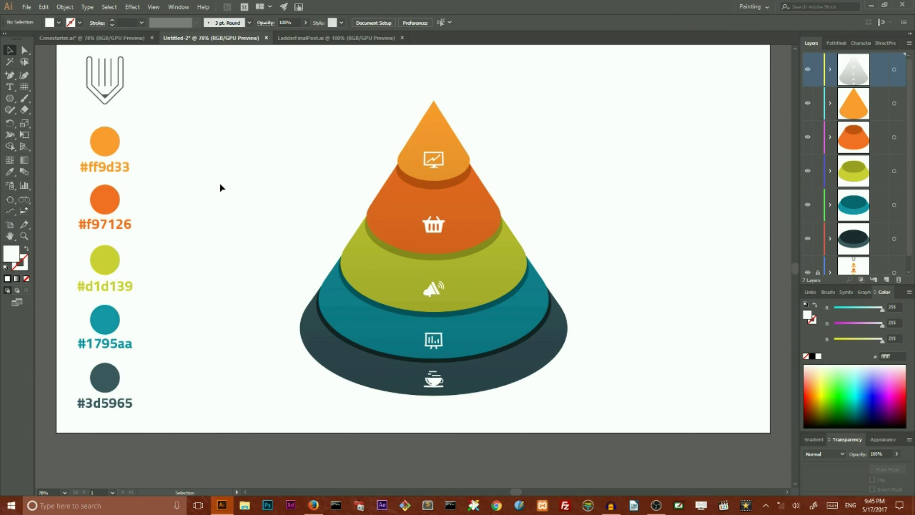
left_click(437, 345)
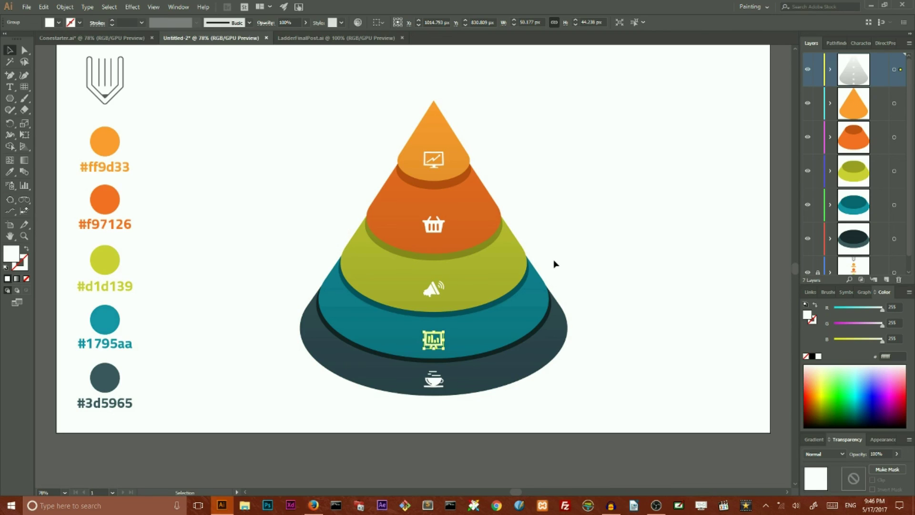
left_click(554, 262)
left_click(441, 379)
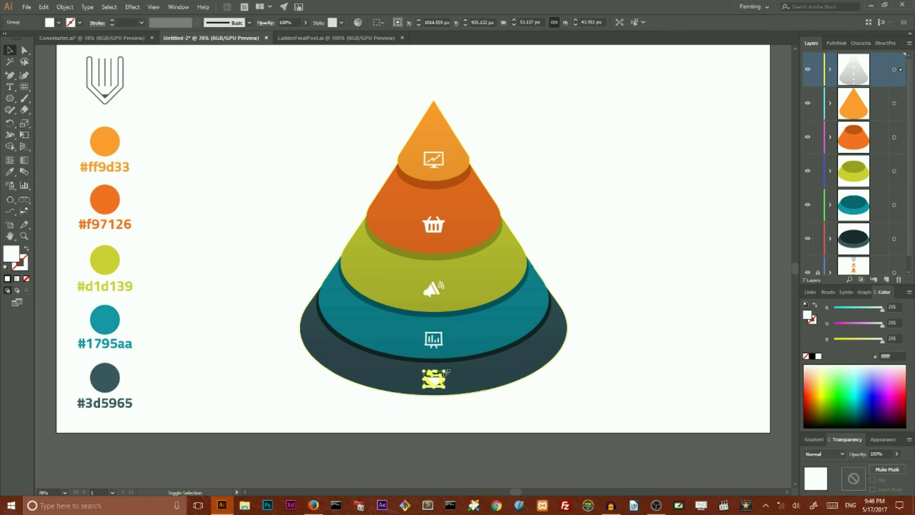
left_click(592, 248)
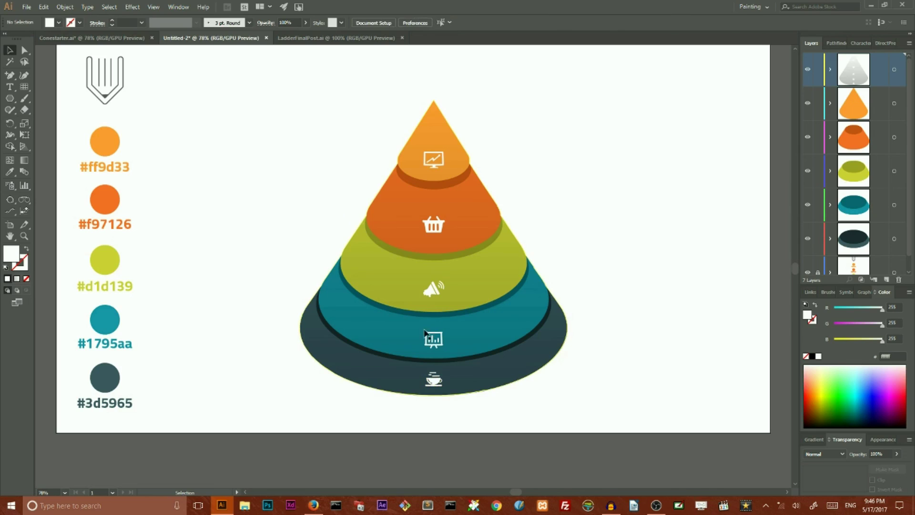
left_click(435, 339)
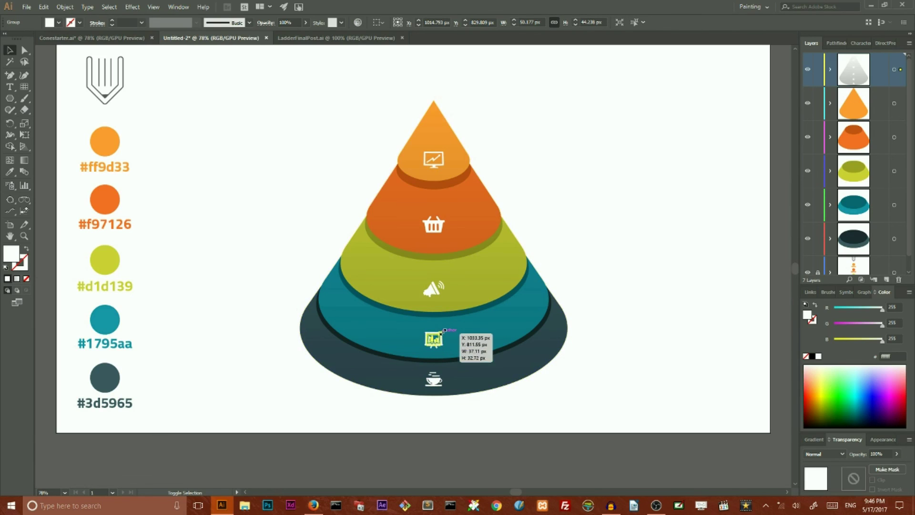
left_click(551, 221)
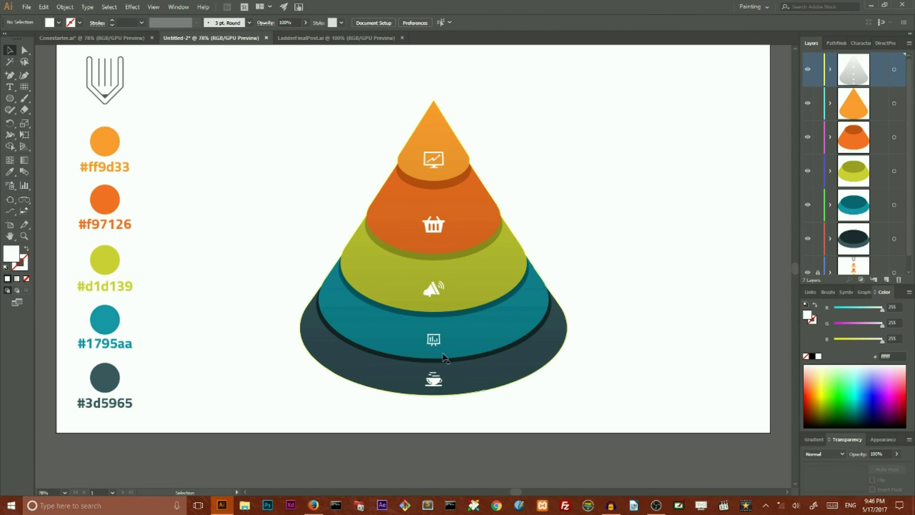
left_click_drag(435, 340, 441, 335)
left_click(579, 197)
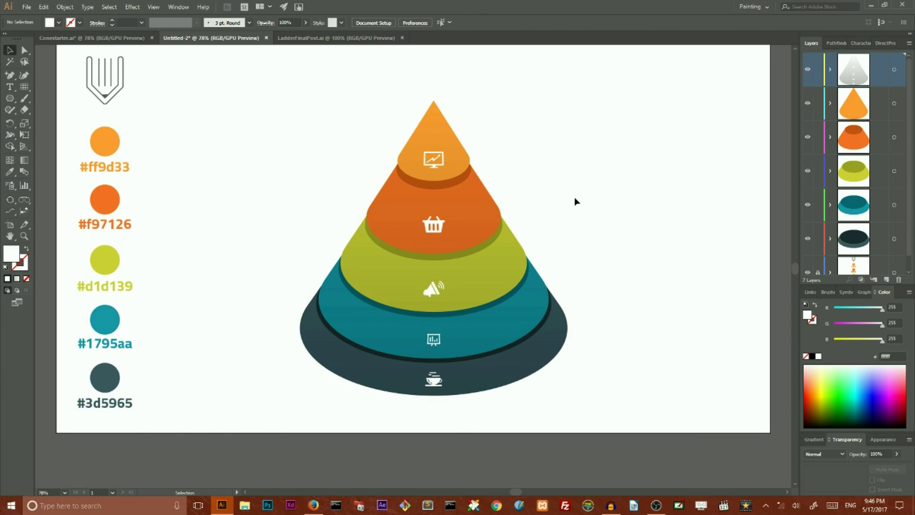